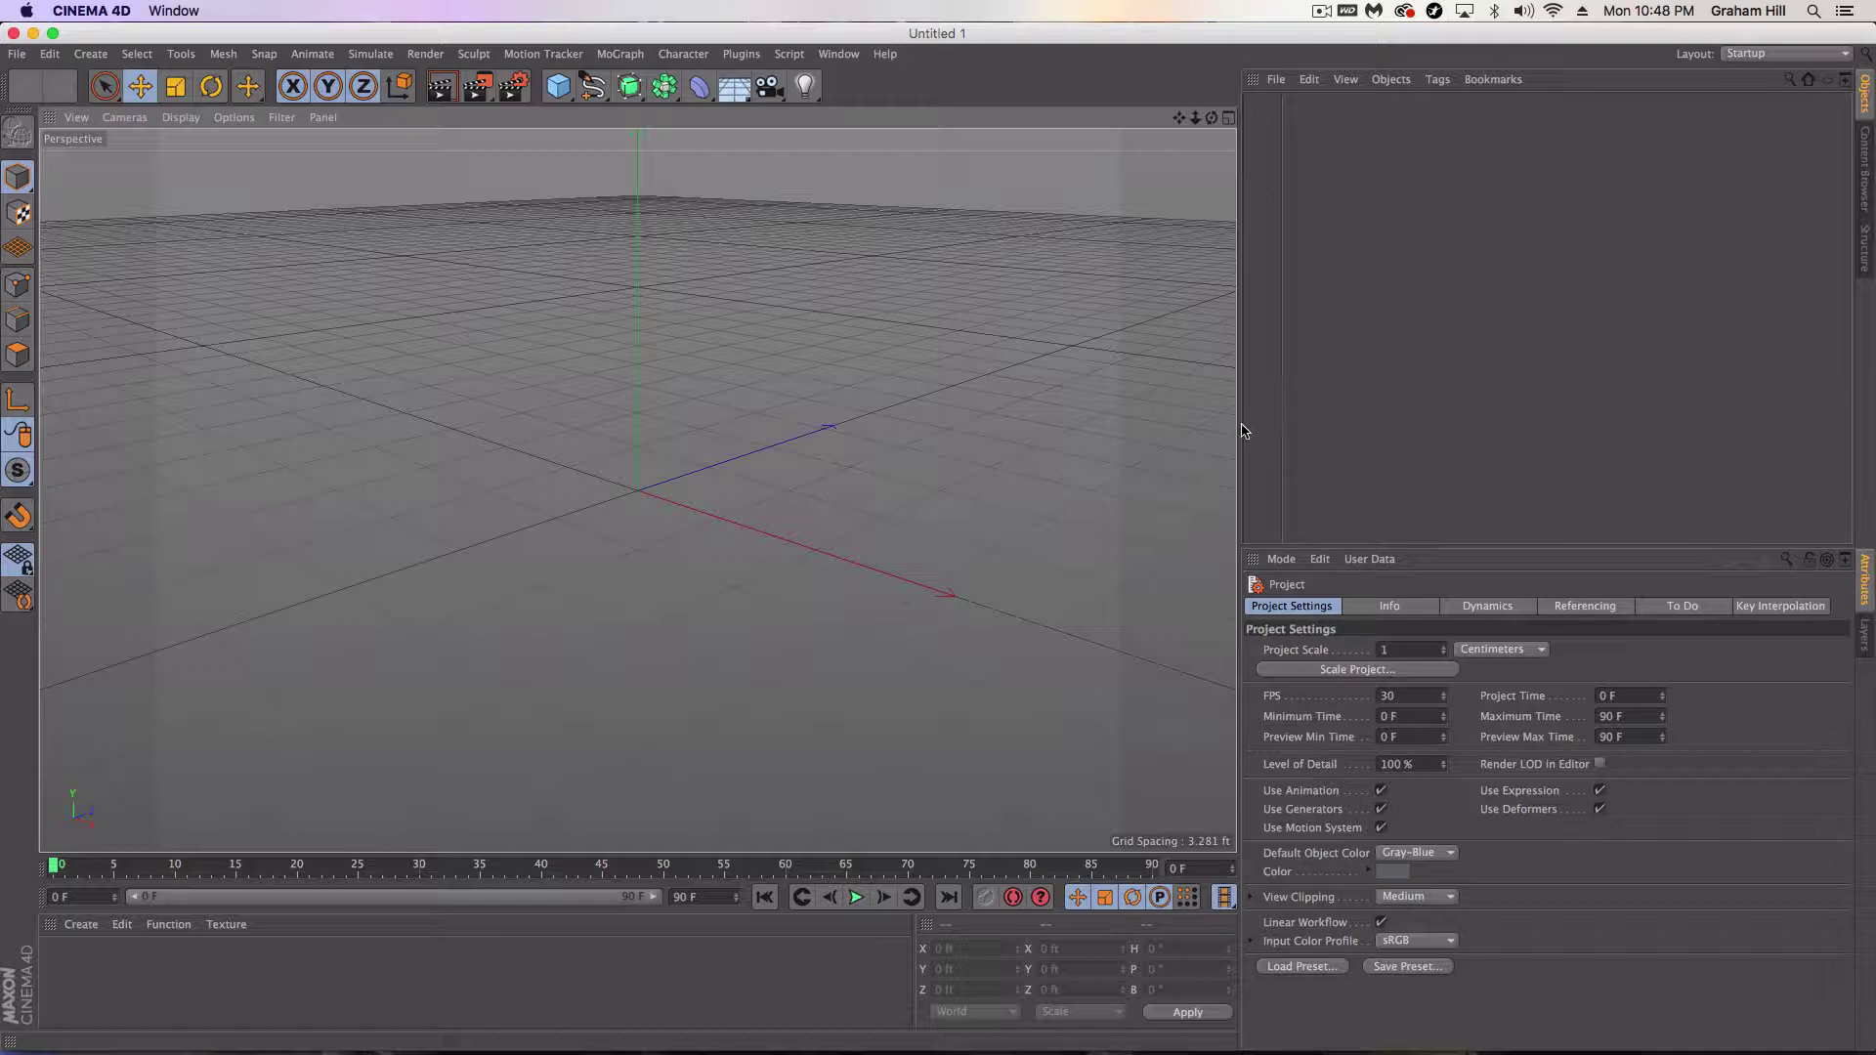
# Widen the viewport, add a Plane object, and convert it to editable polygons with Make Editable (C)
pyautogui.moveTo(1243, 425); pyautogui.dragTo(1349, 425)
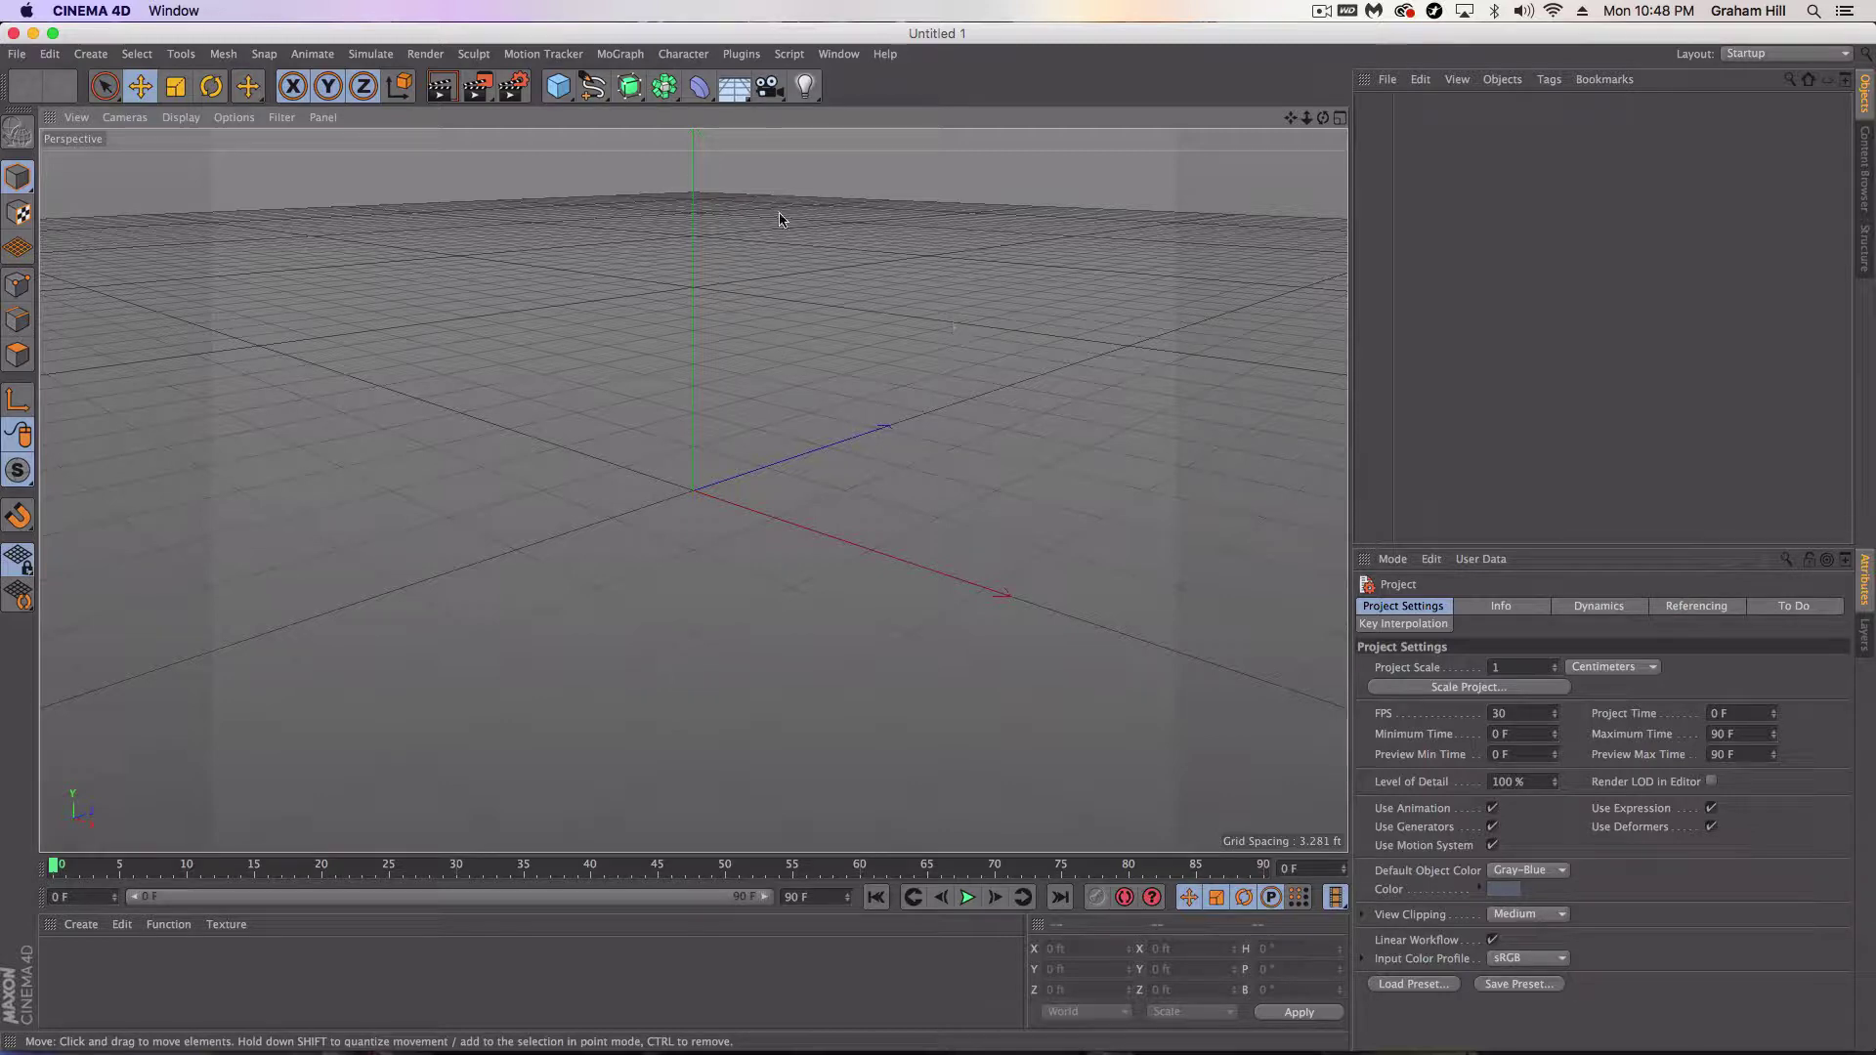
pyautogui.moveTo(554, 89); pyautogui.dragTo(723, 146)
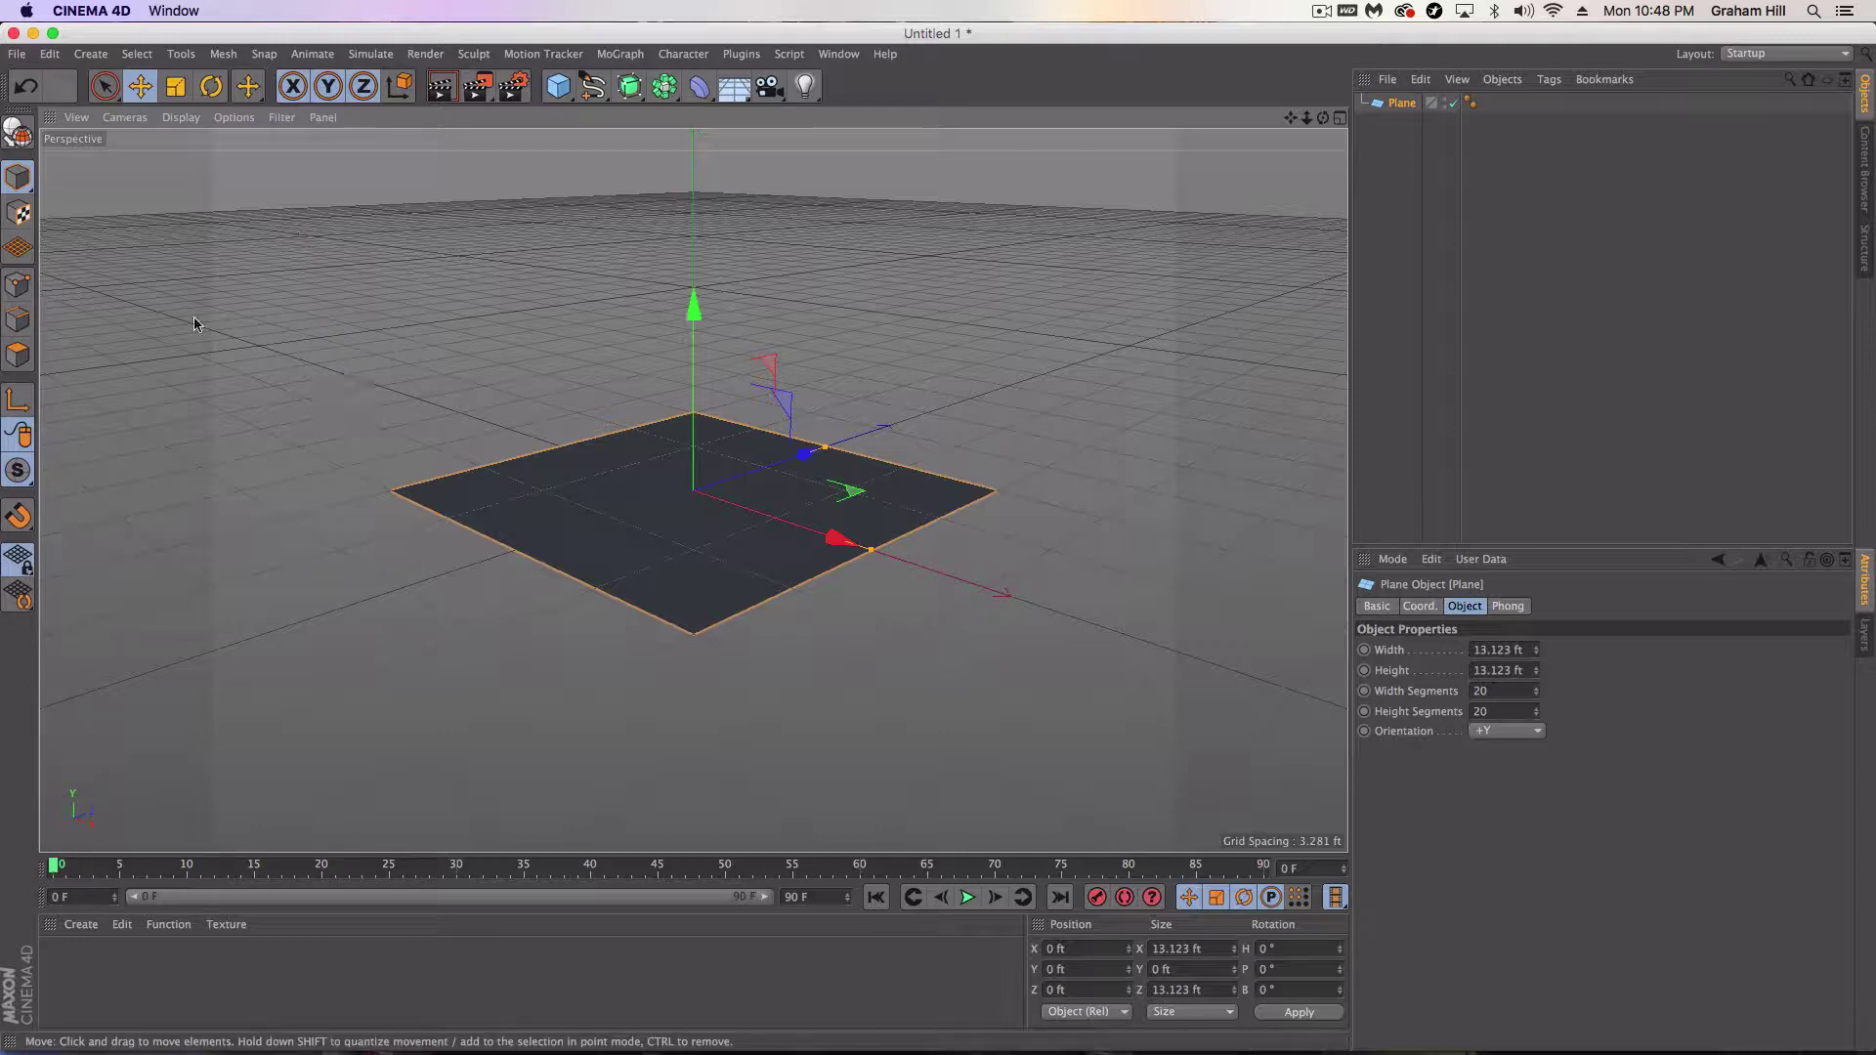
pyautogui.click(17, 285)
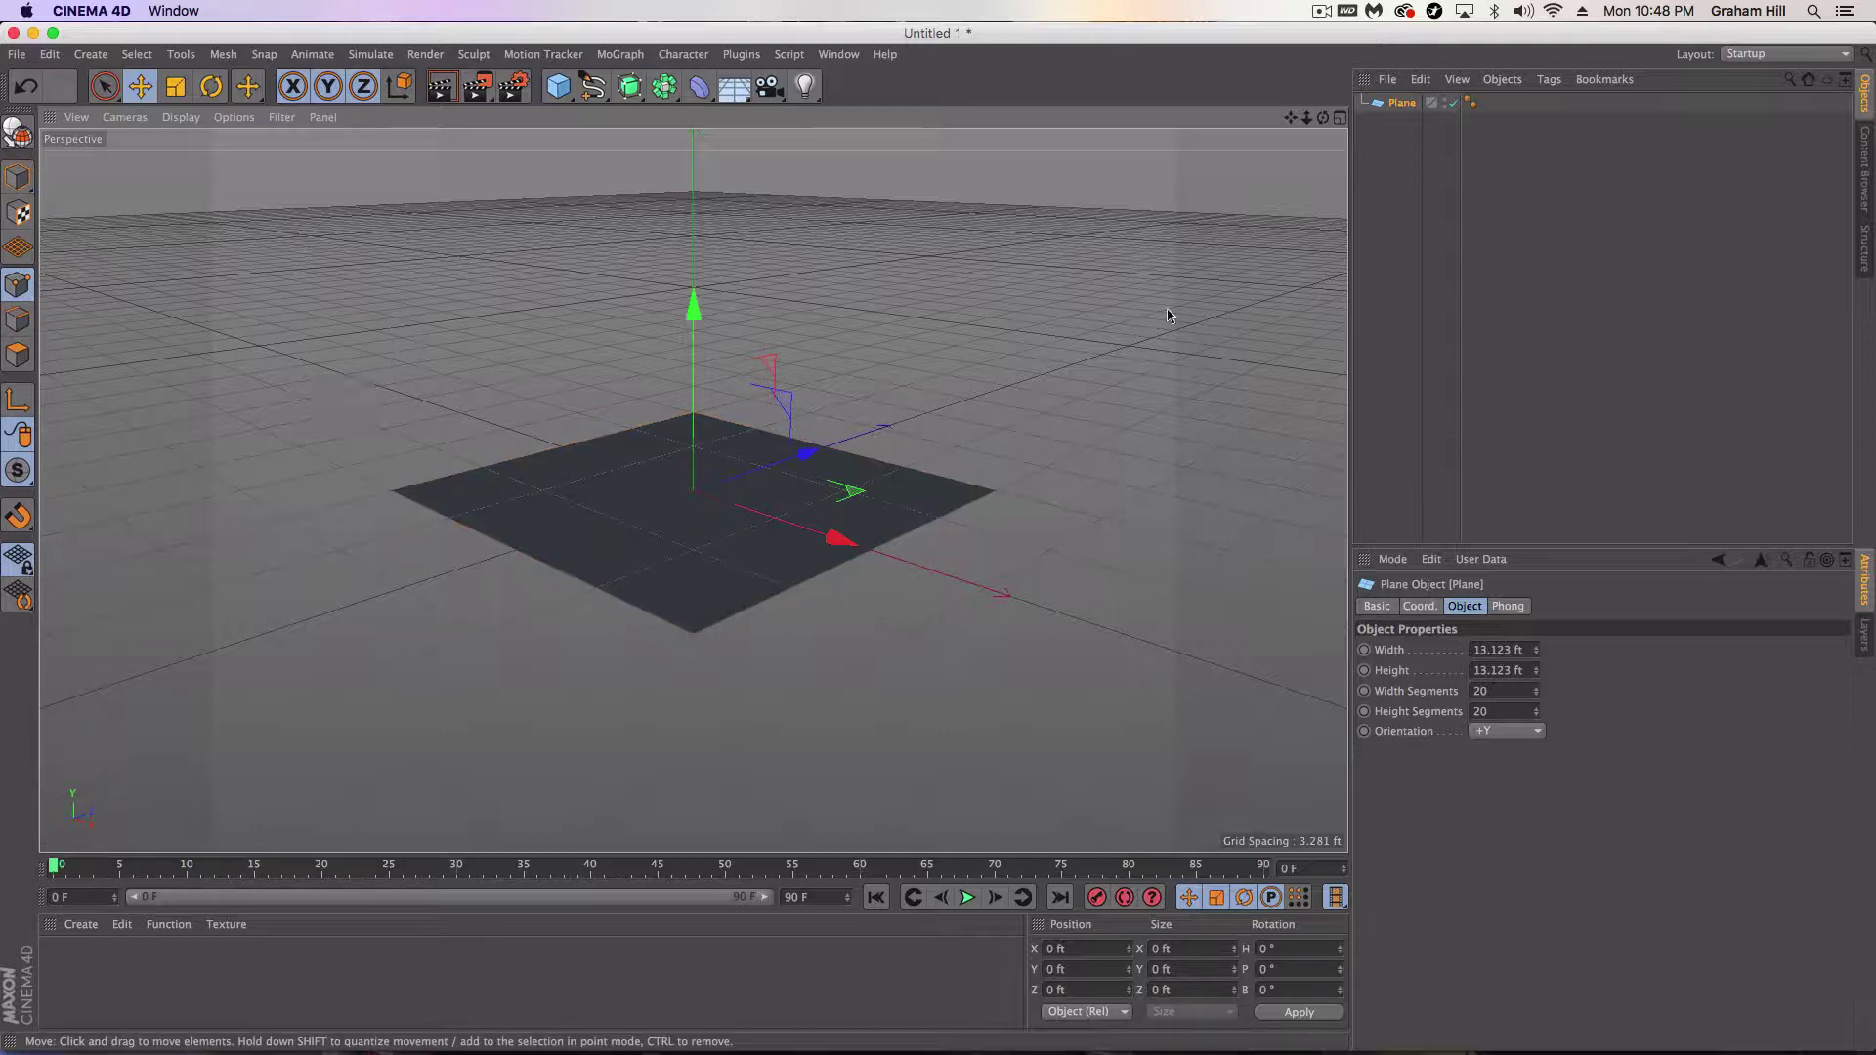
pyautogui.click(15, 132)
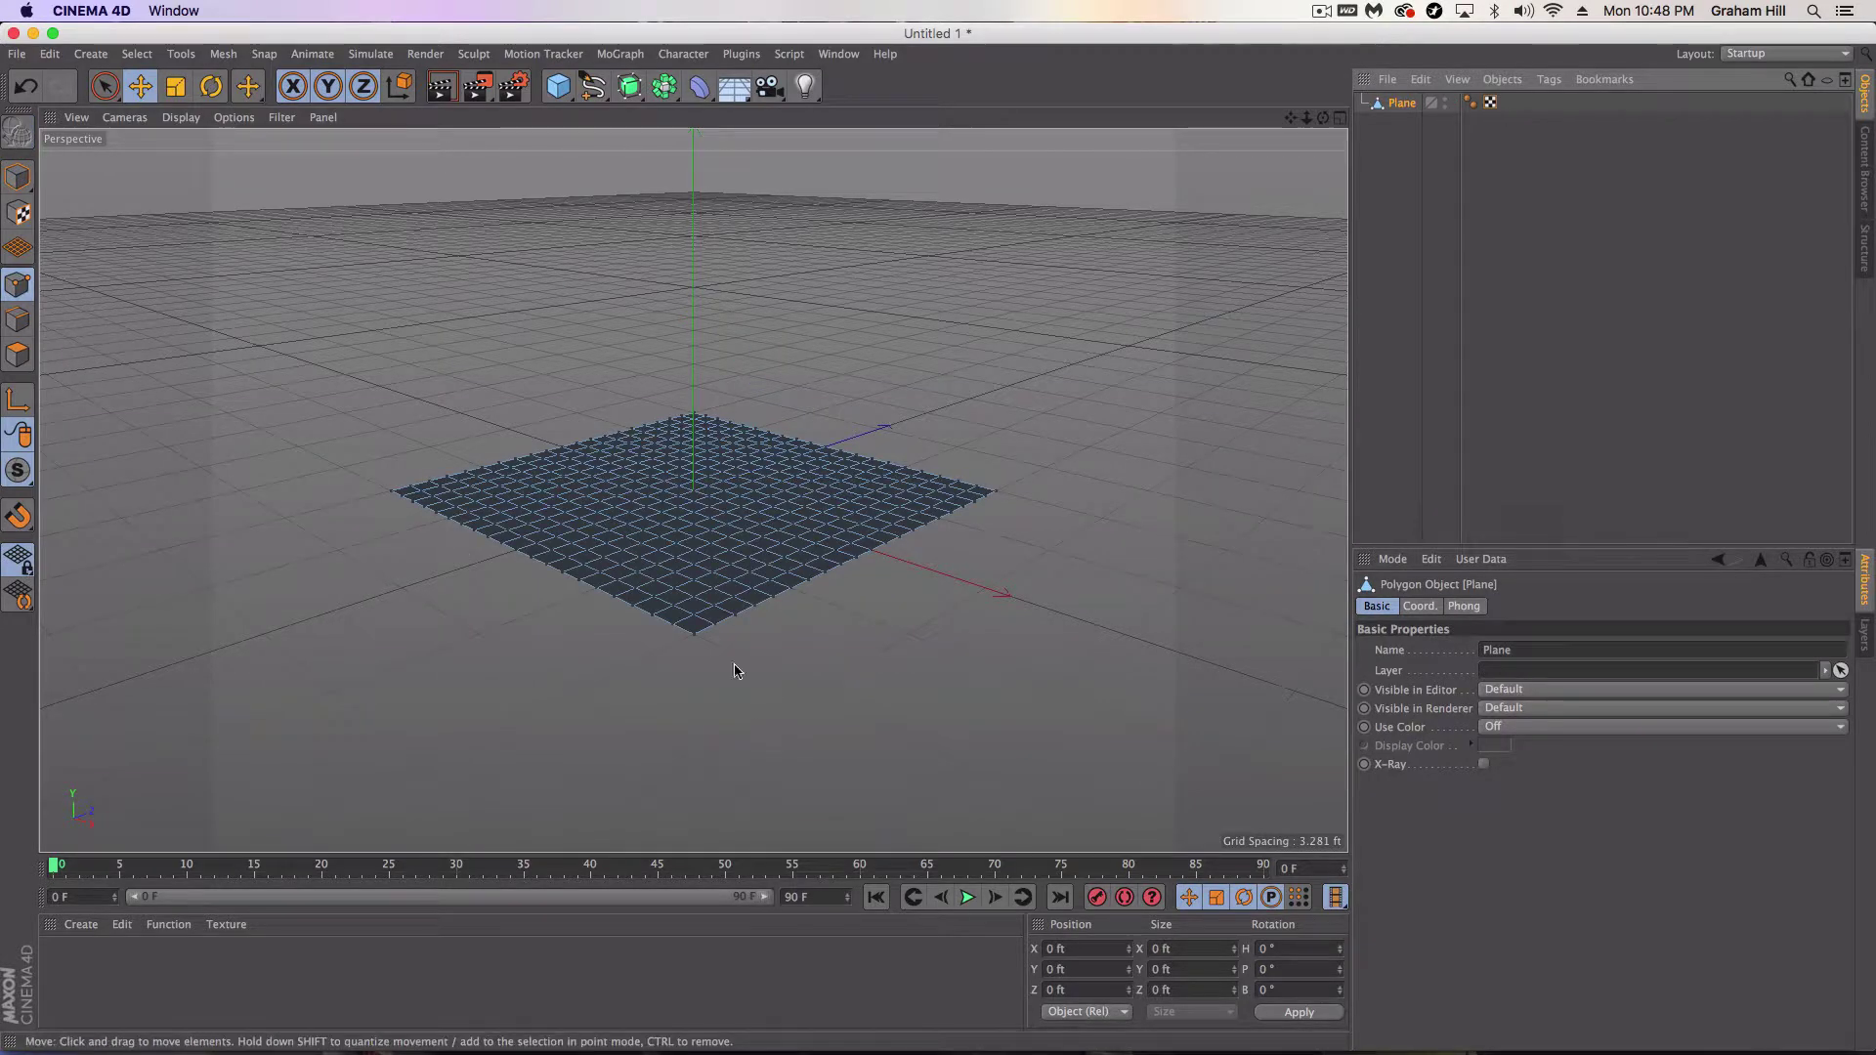
# Move the plane's front corner point and stretch its front edge outward, undoing unwanted moves
pyautogui.click(692, 639)
pyautogui.moveTo(840, 701); pyautogui.dragTo(978, 767)
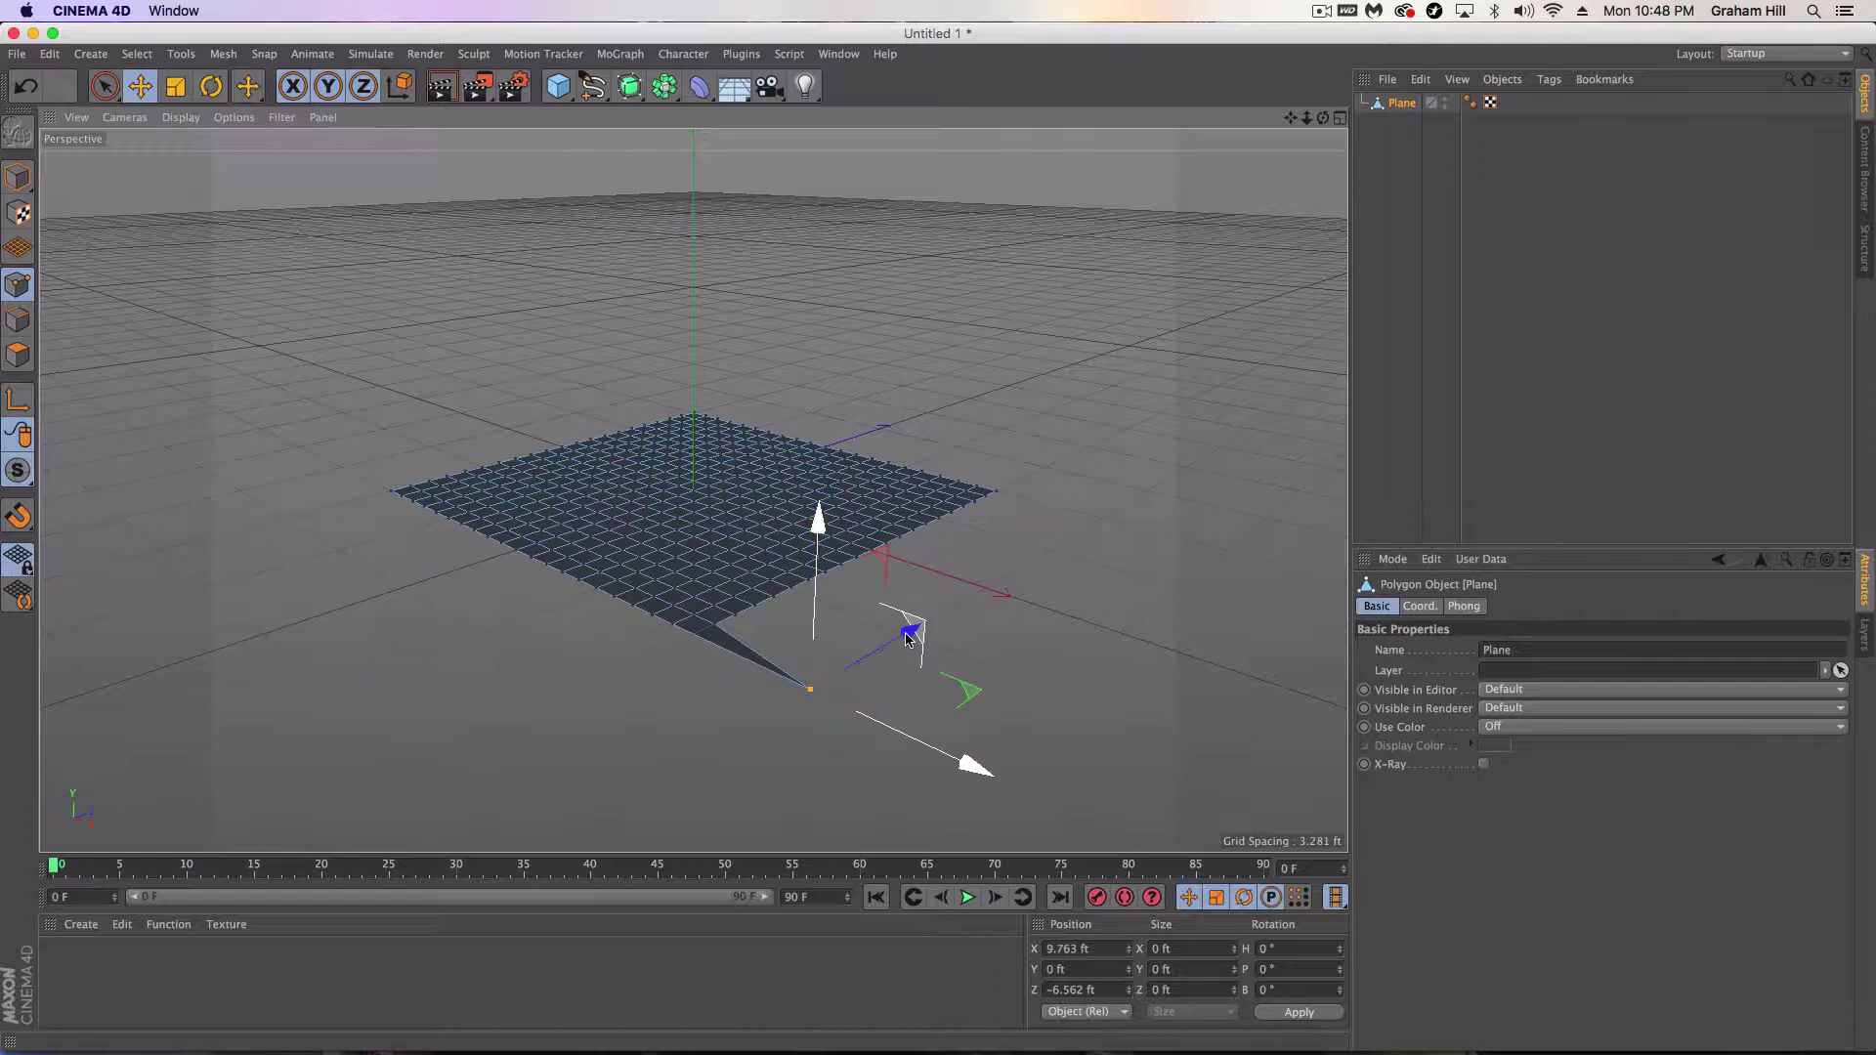
pyautogui.moveTo(909, 637); pyautogui.dragTo(807, 674)
pyautogui.press('super+z')
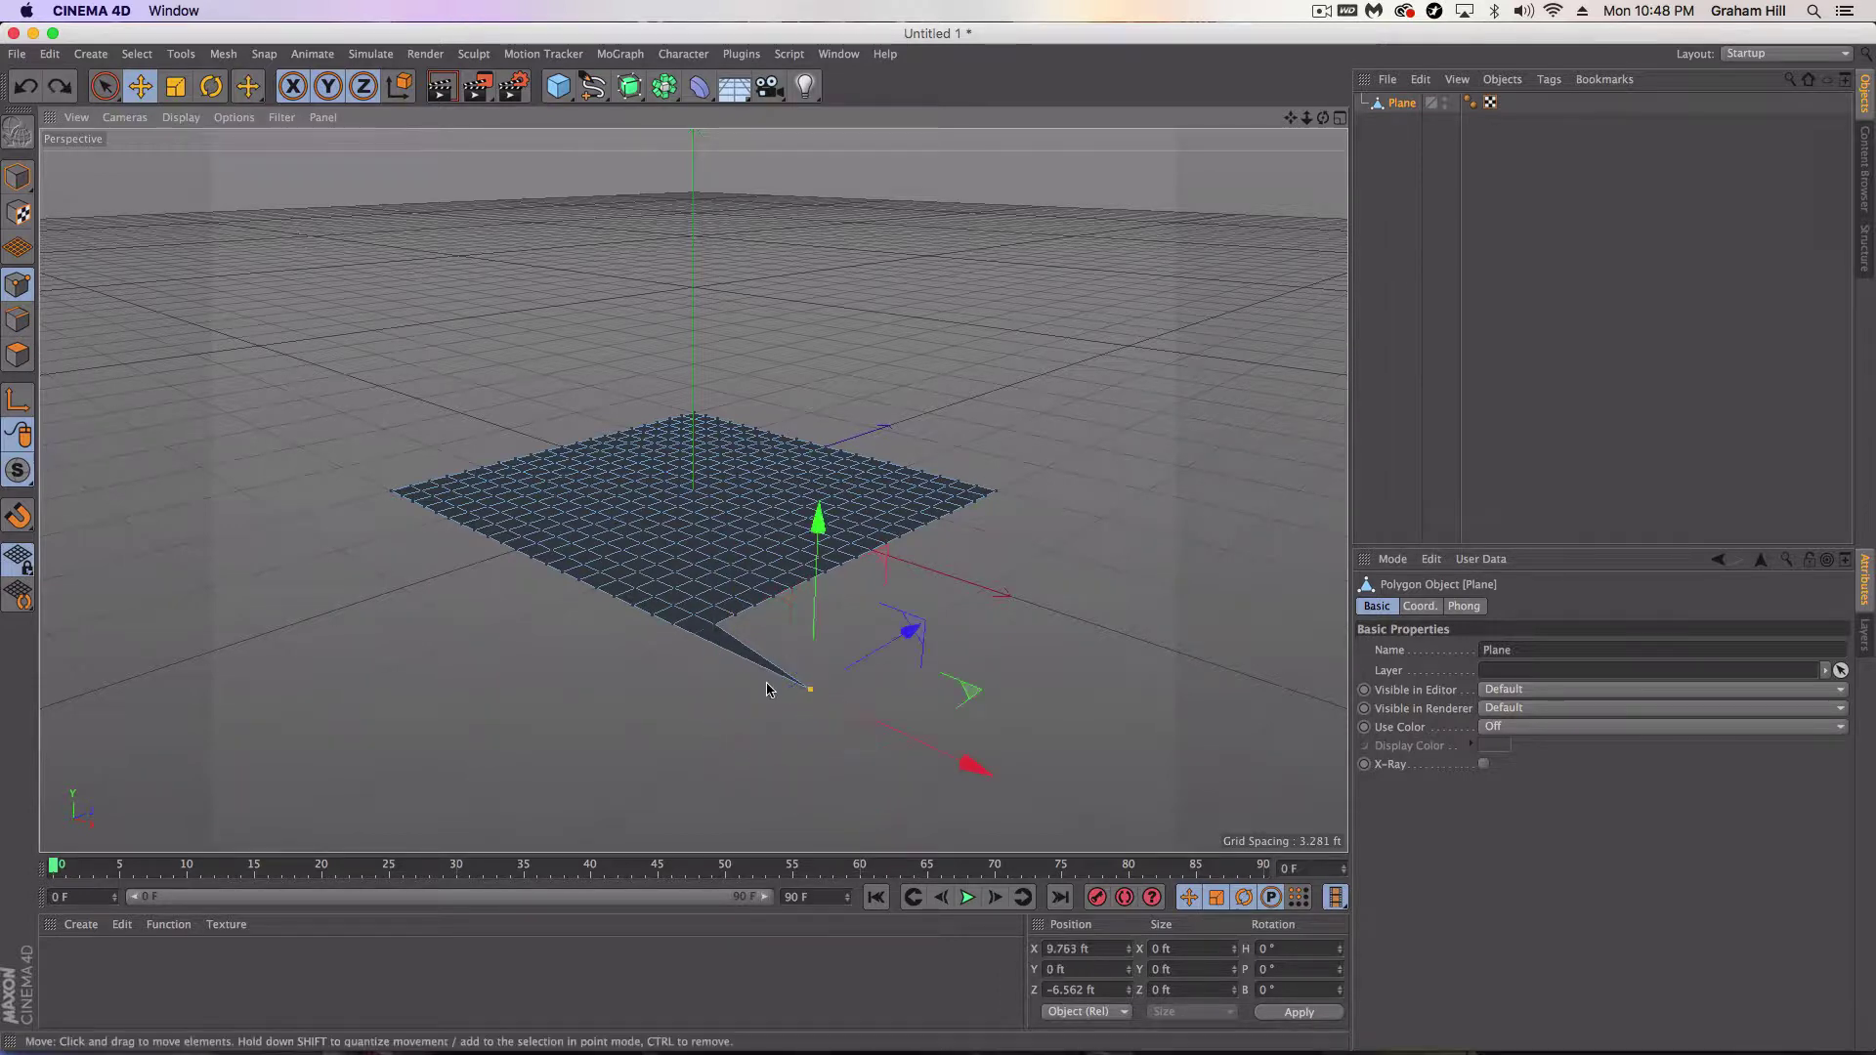
pyautogui.click(18, 319)
pyautogui.click(713, 656)
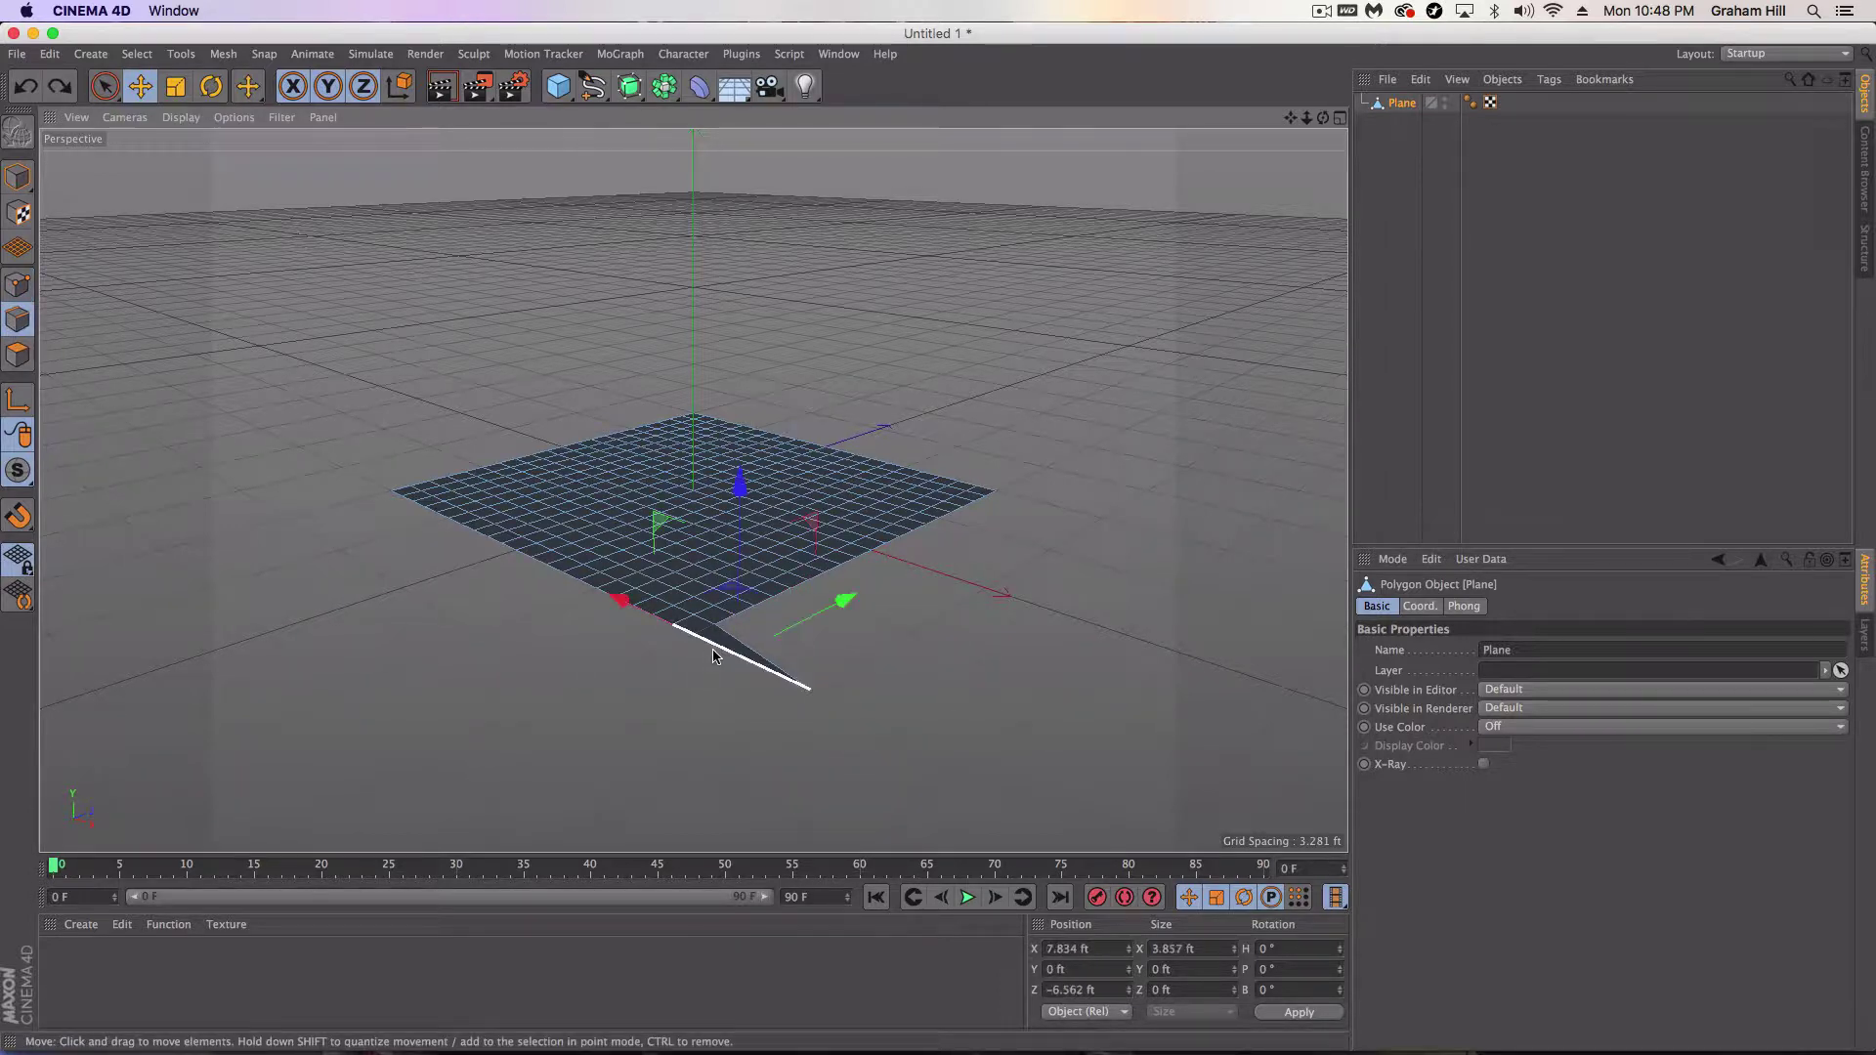
pyautogui.moveTo(838, 600); pyautogui.dragTo(705, 670)
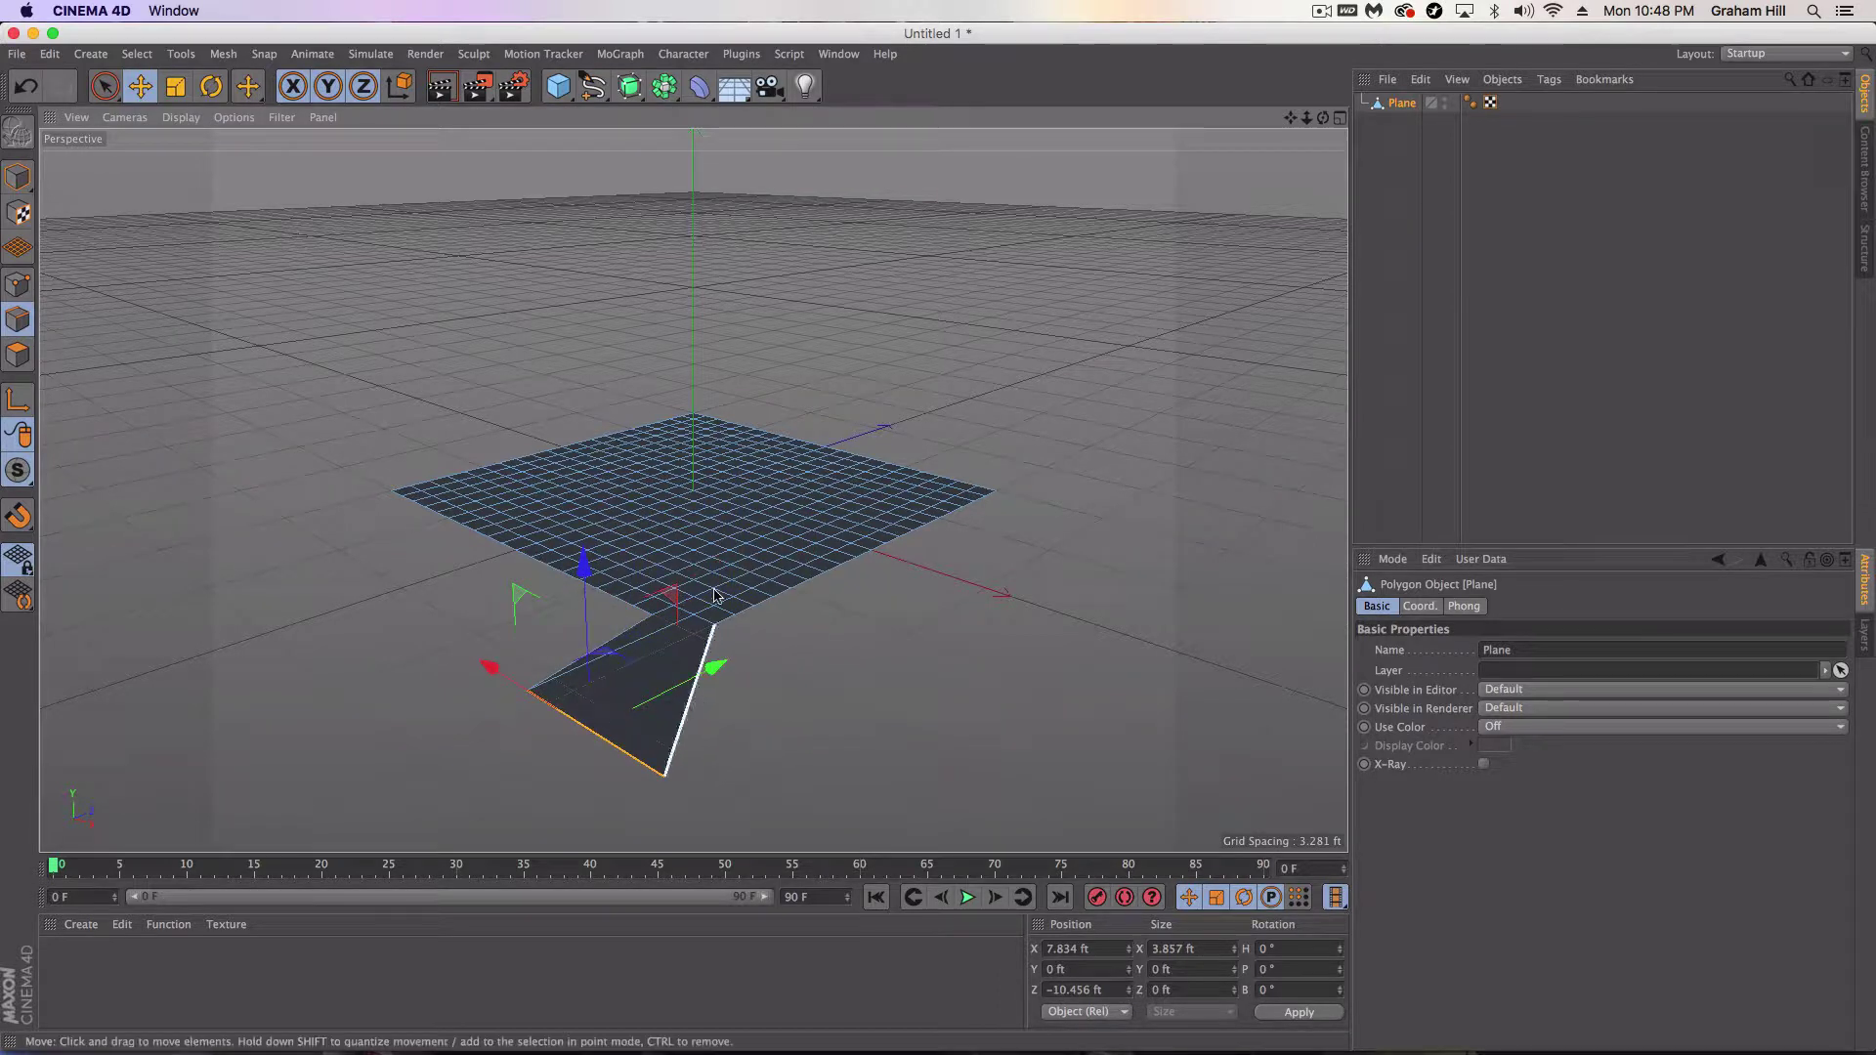
pyautogui.click(996, 502)
pyautogui.moveTo(849, 454); pyautogui.dragTo(950, 501)
pyautogui.press('super+z')
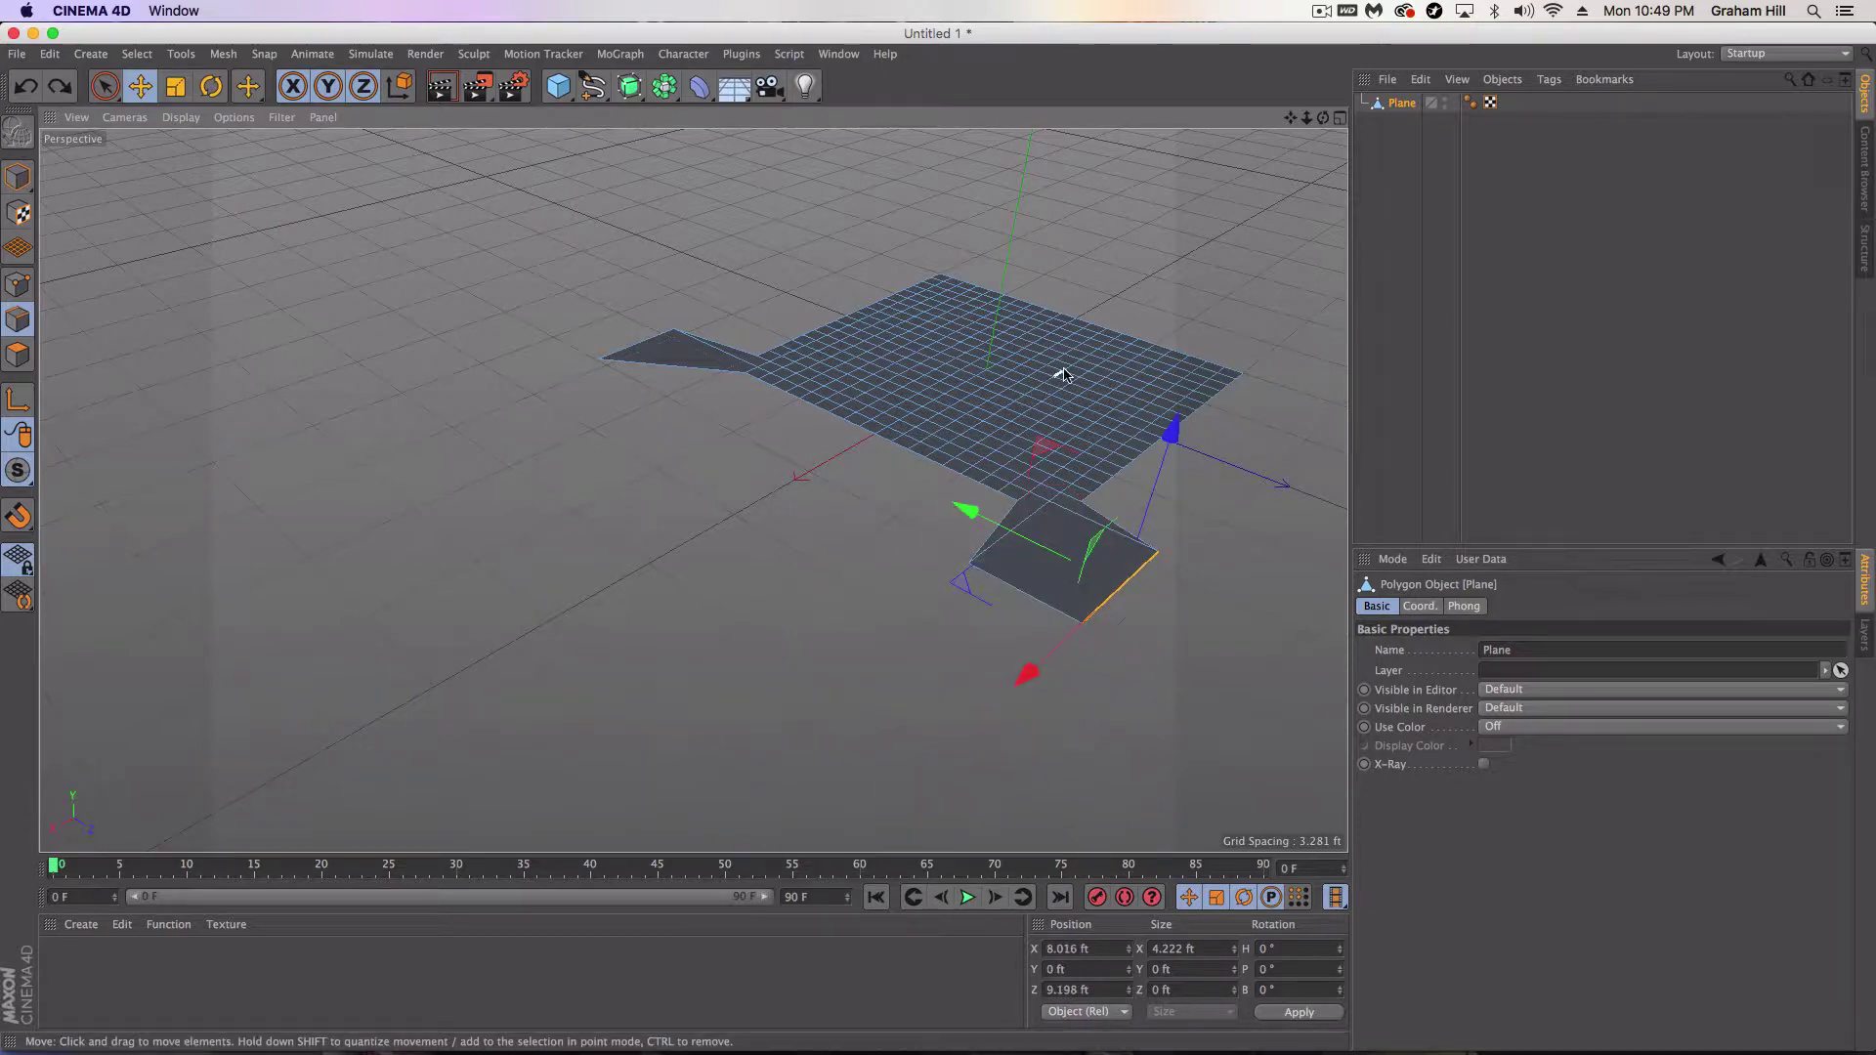
# Extrude narrow strips from the plane's near-right, right-side and left edges
pyautogui.keyDown('alt'); pyautogui.moveTo(1182, 271); pyautogui.dragTo(973, 665); pyautogui.keyUp('alt')
pyautogui.click(974, 628)
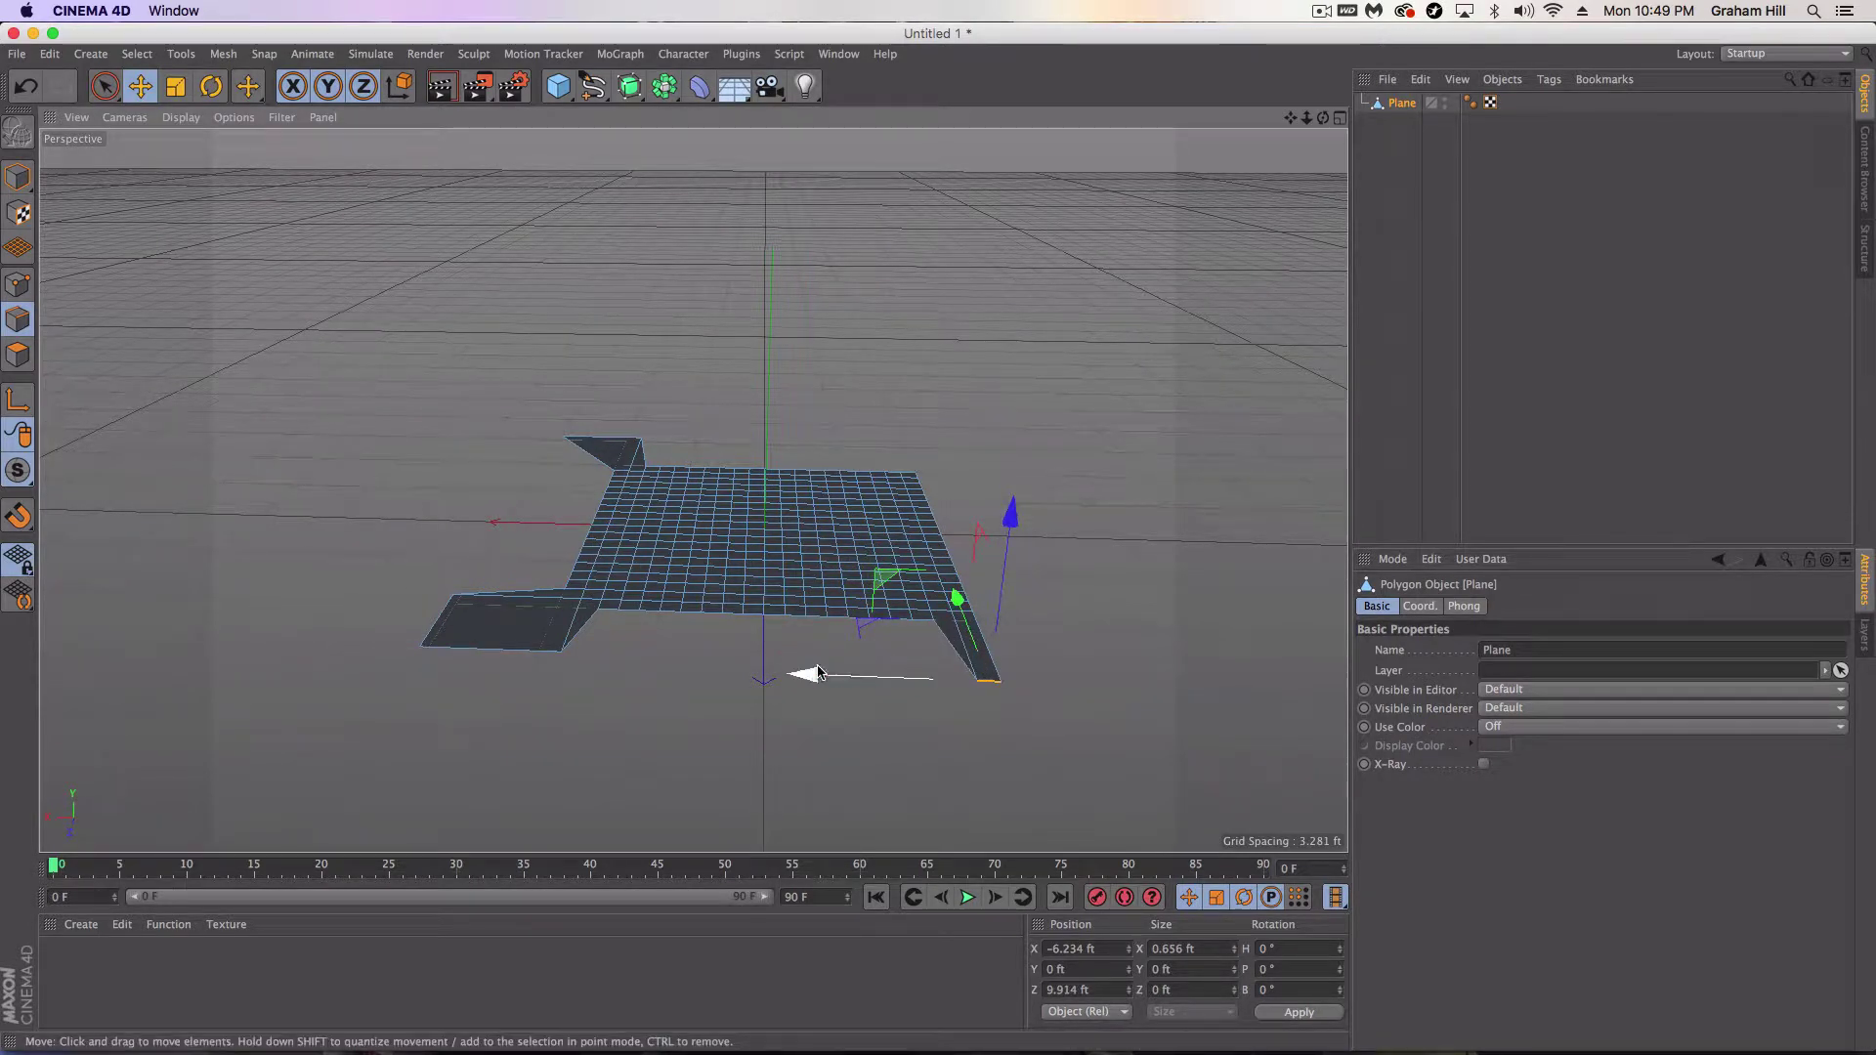
pyautogui.moveTo(817, 672); pyautogui.dragTo(940, 677)
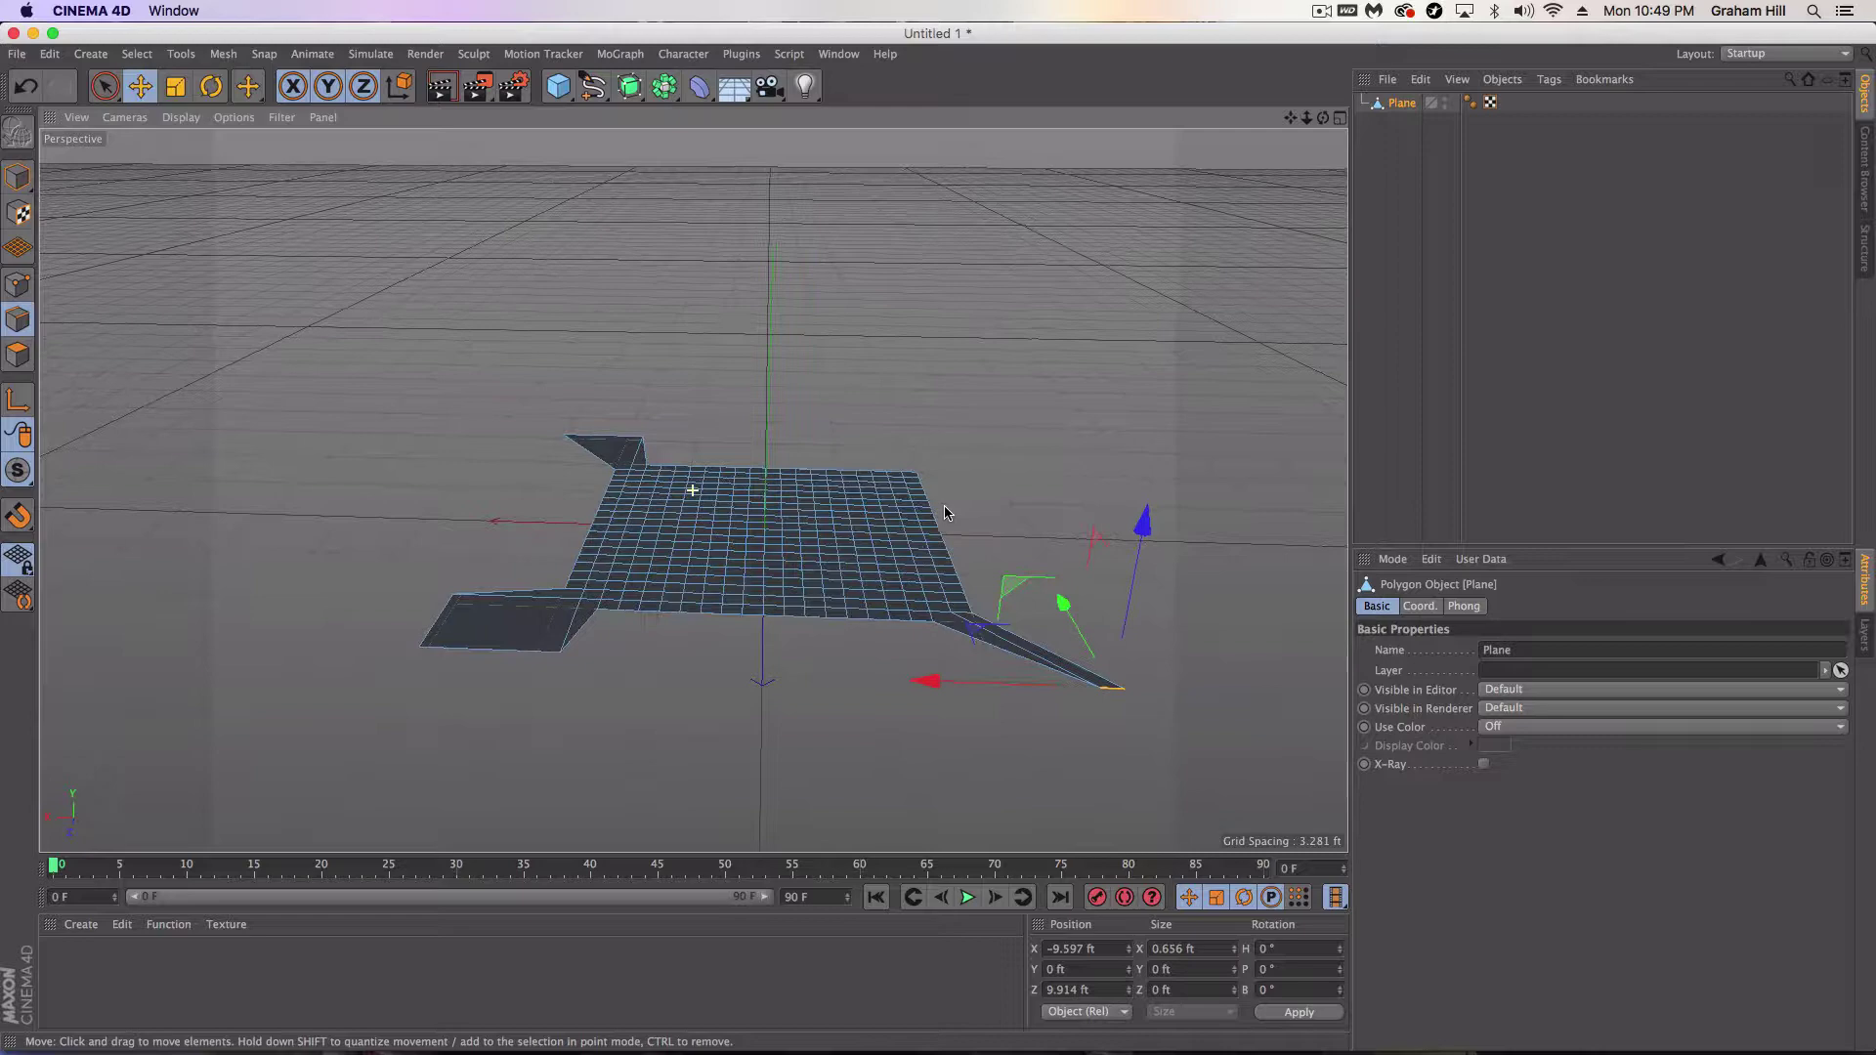
pyautogui.keyDown('alt'); pyautogui.moveTo(945, 513); pyautogui.dragTo(728, 537); pyautogui.keyUp('alt')
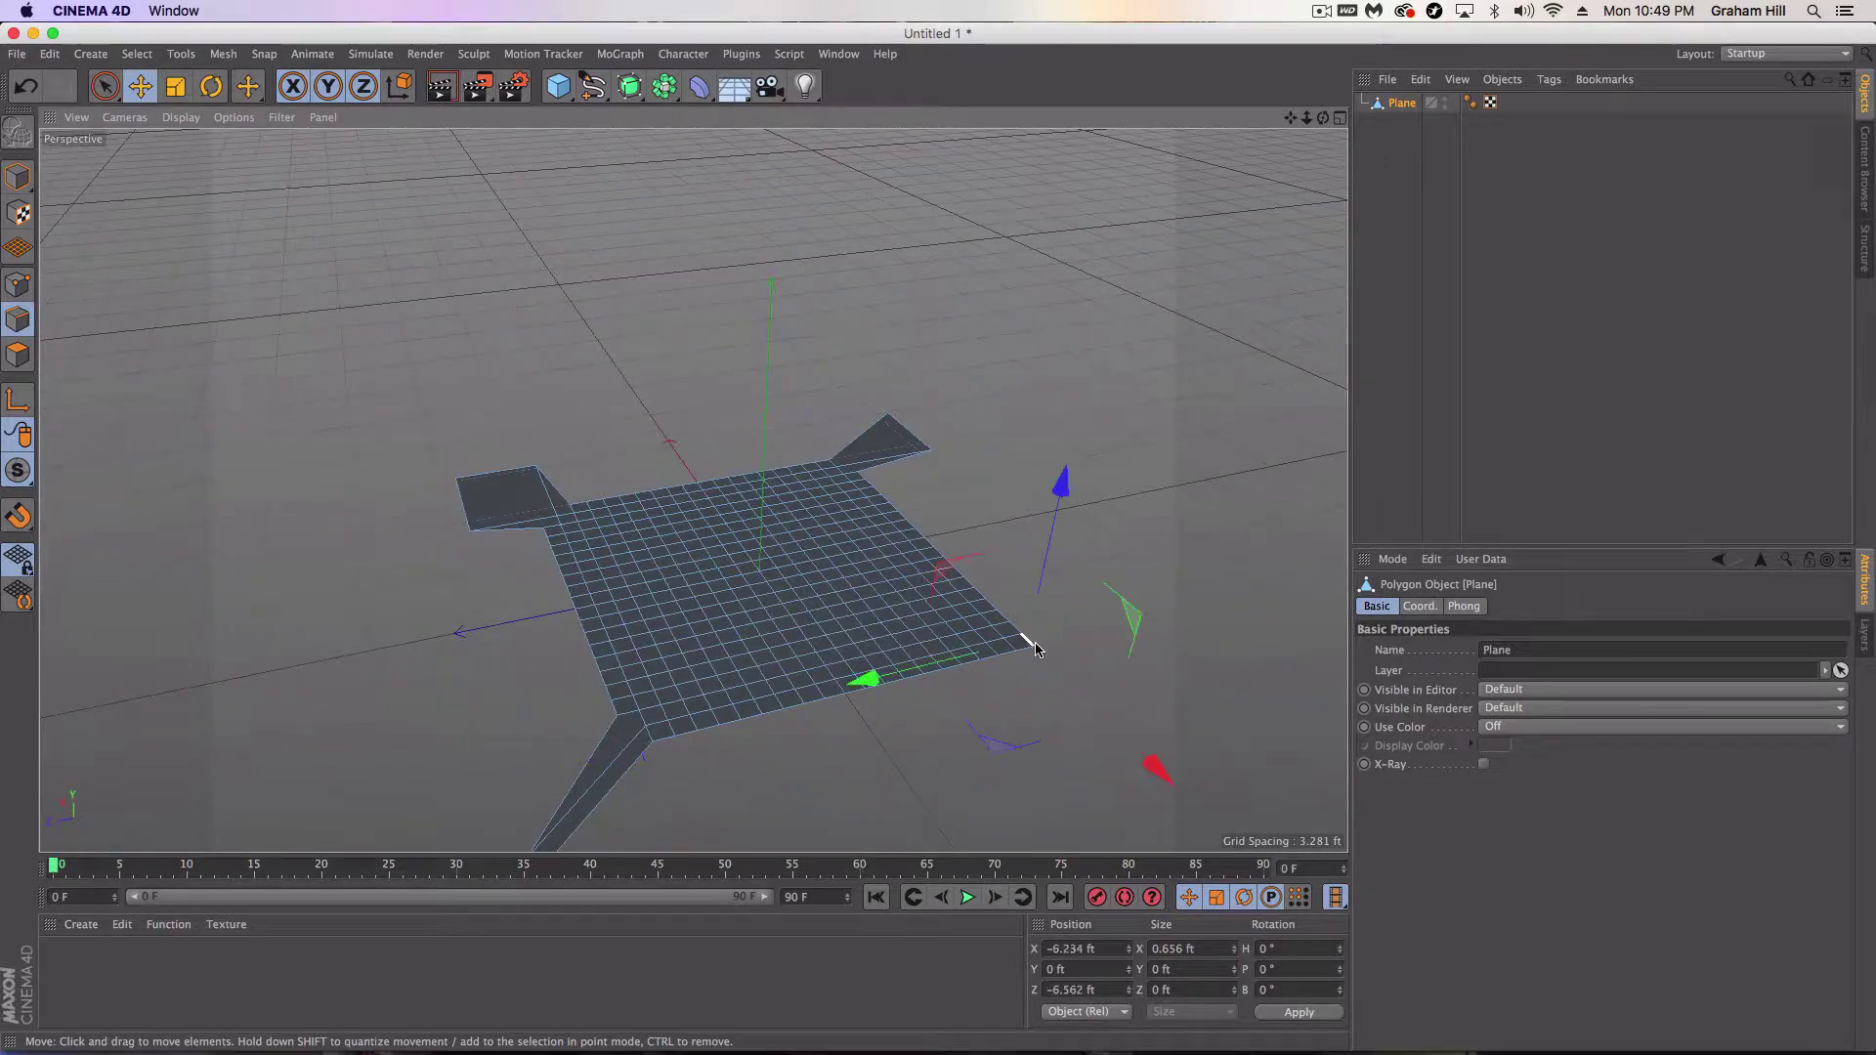
pyautogui.keyDown('ctrl'); pyautogui.moveTo(904, 661); pyautogui.dragTo(1011, 605); pyautogui.keyUp('ctrl')
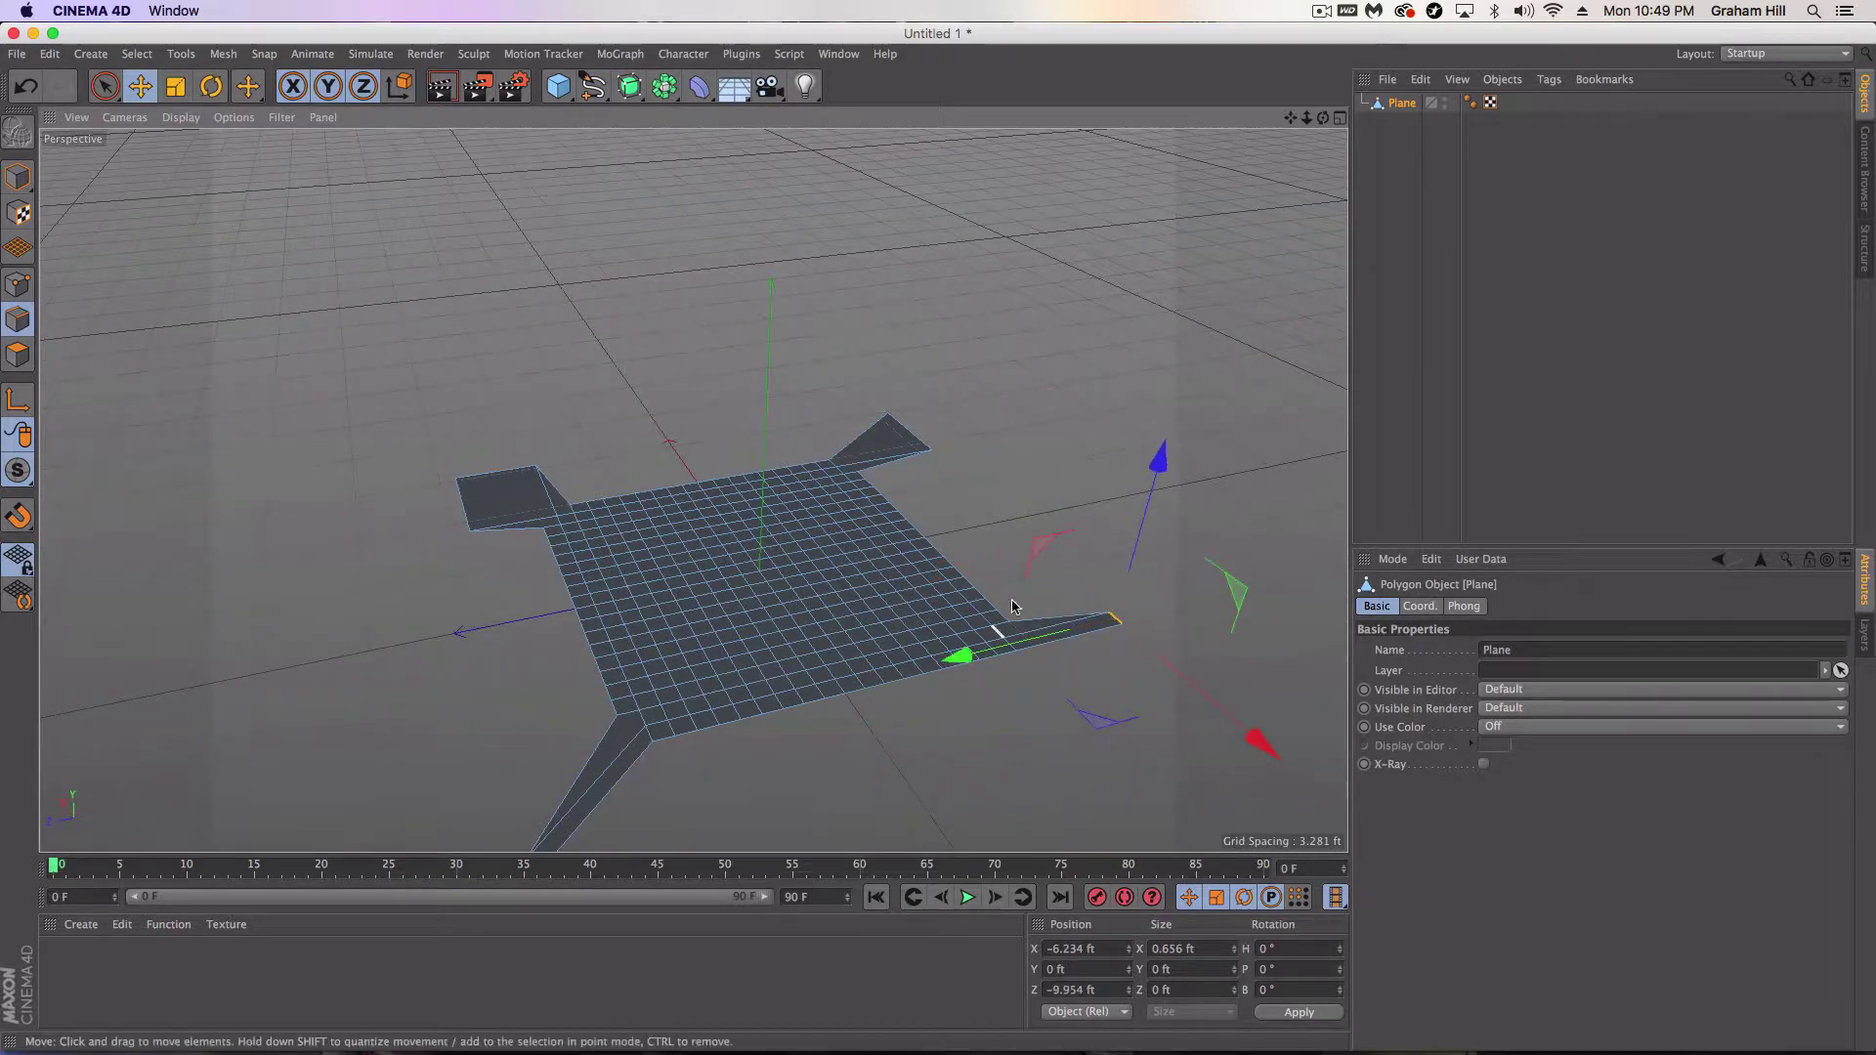
pyautogui.click(937, 555)
pyautogui.keyDown('ctrl'); pyautogui.moveTo(775, 582); pyautogui.dragTo(882, 581); pyautogui.keyUp('ctrl')
pyautogui.click(577, 619)
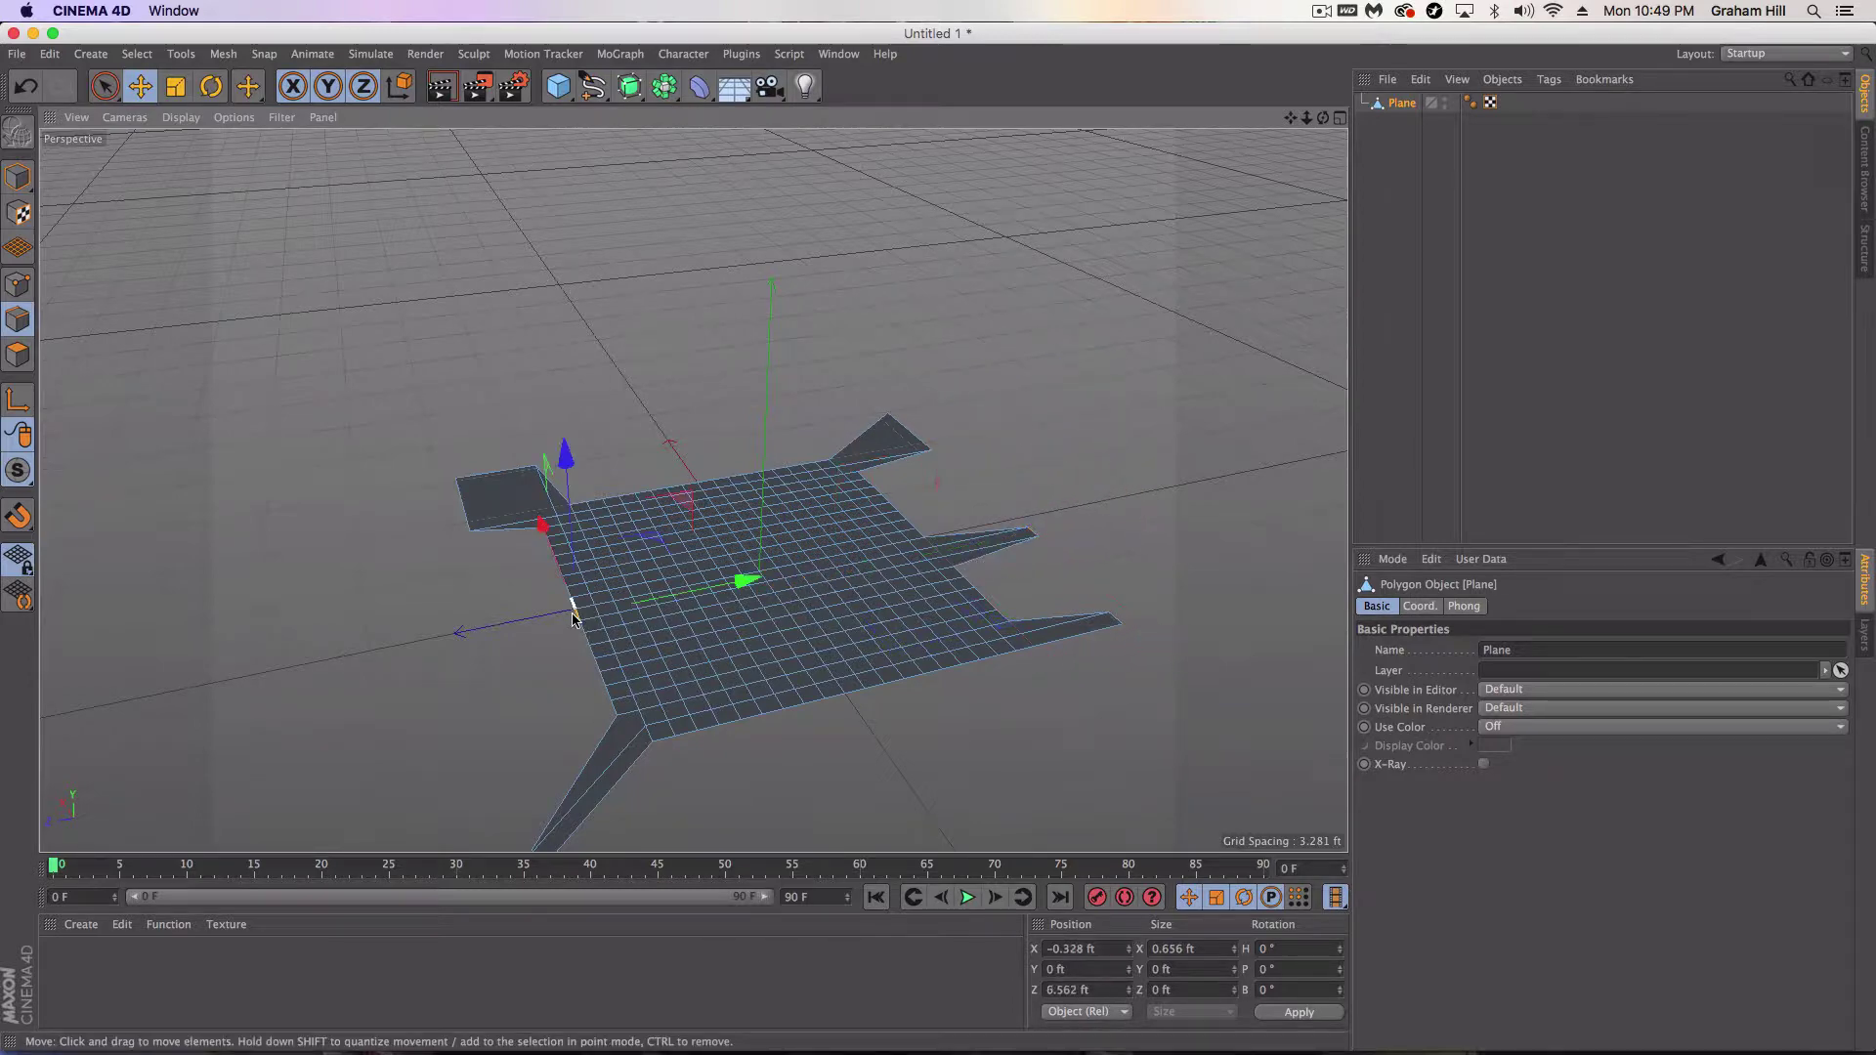
pyautogui.keyDown('ctrl'); pyautogui.moveTo(746, 578); pyautogui.dragTo(745, 647); pyautogui.keyUp('ctrl')
pyautogui.click(911, 718)
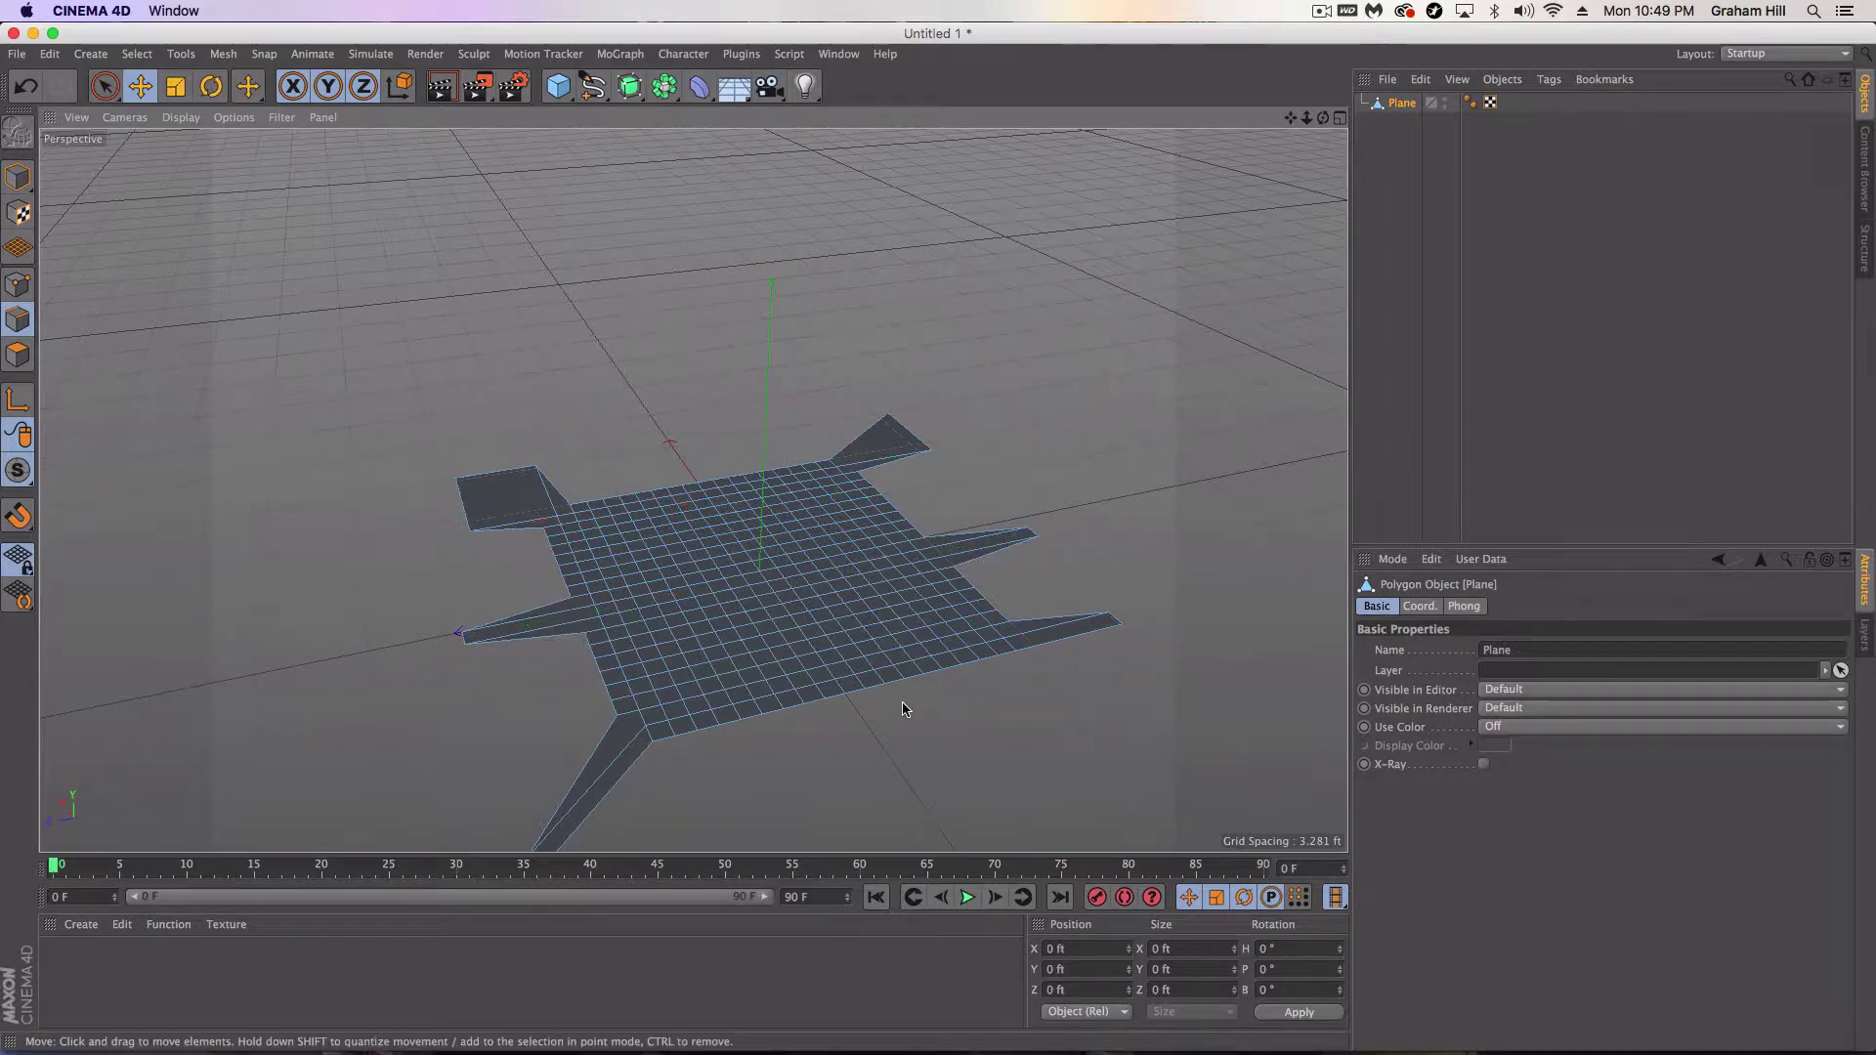
pyautogui.keyDown('alt'); pyautogui.moveTo(905, 704); pyautogui.dragTo(1009, 565); pyautogui.keyUp('alt')
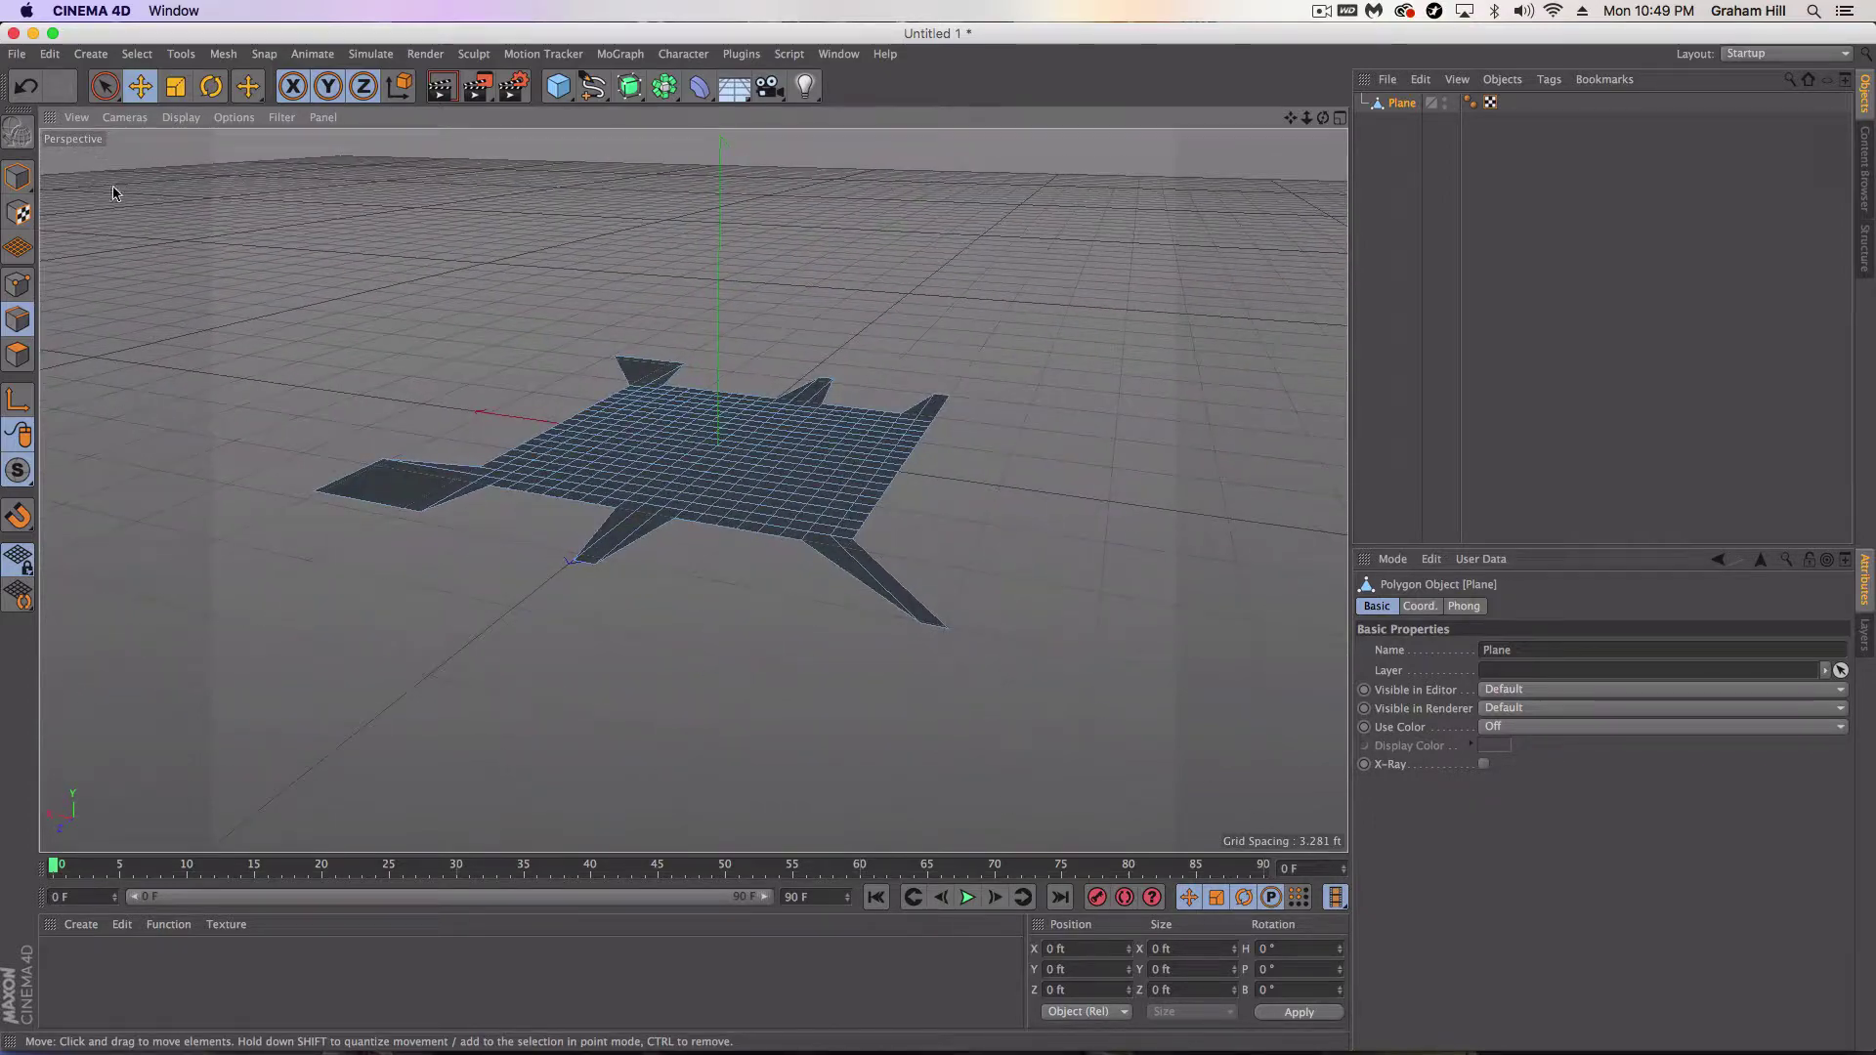
# Return to Model mode and bring up Chrome with the Code Vonc Aire et volume page
pyautogui.click(18, 177)
pyautogui.keyDown('alt'); pyautogui.moveTo(699, 469); pyautogui.dragTo(811, 500); pyautogui.keyUp('alt')
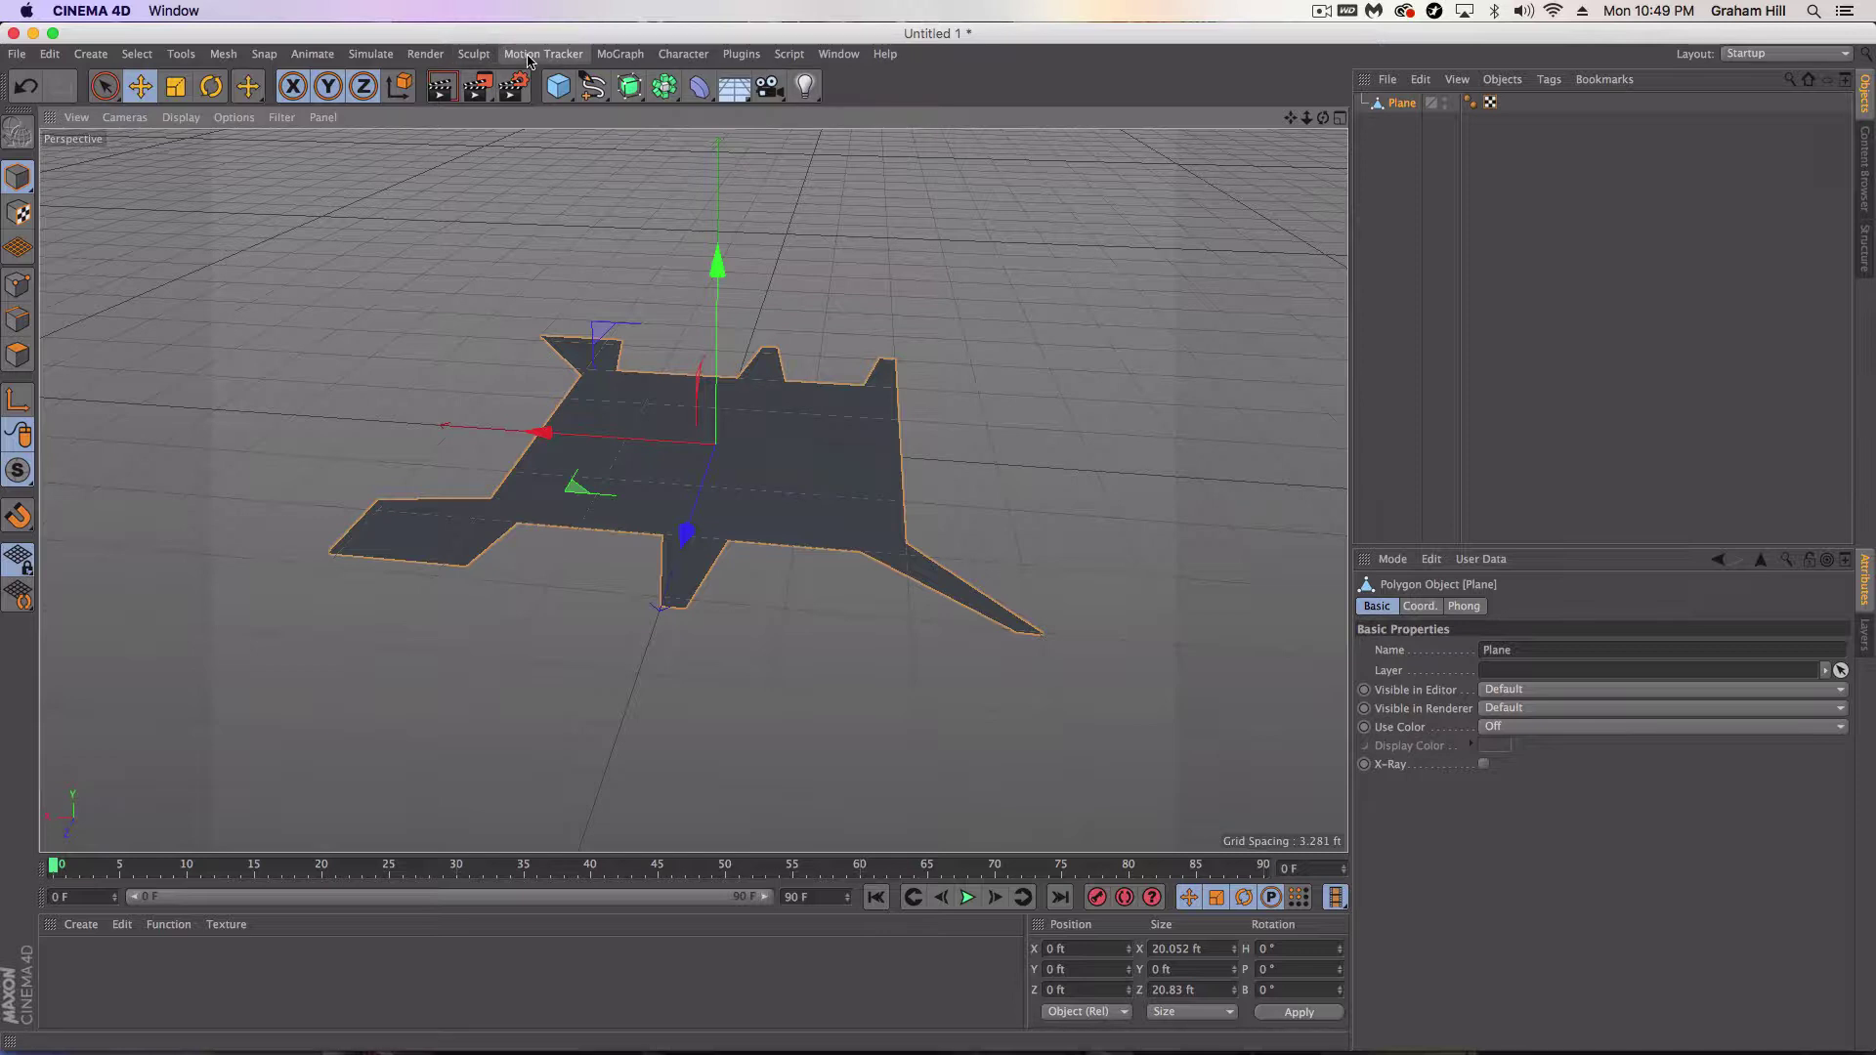
pyautogui.moveTo(581, 1035)
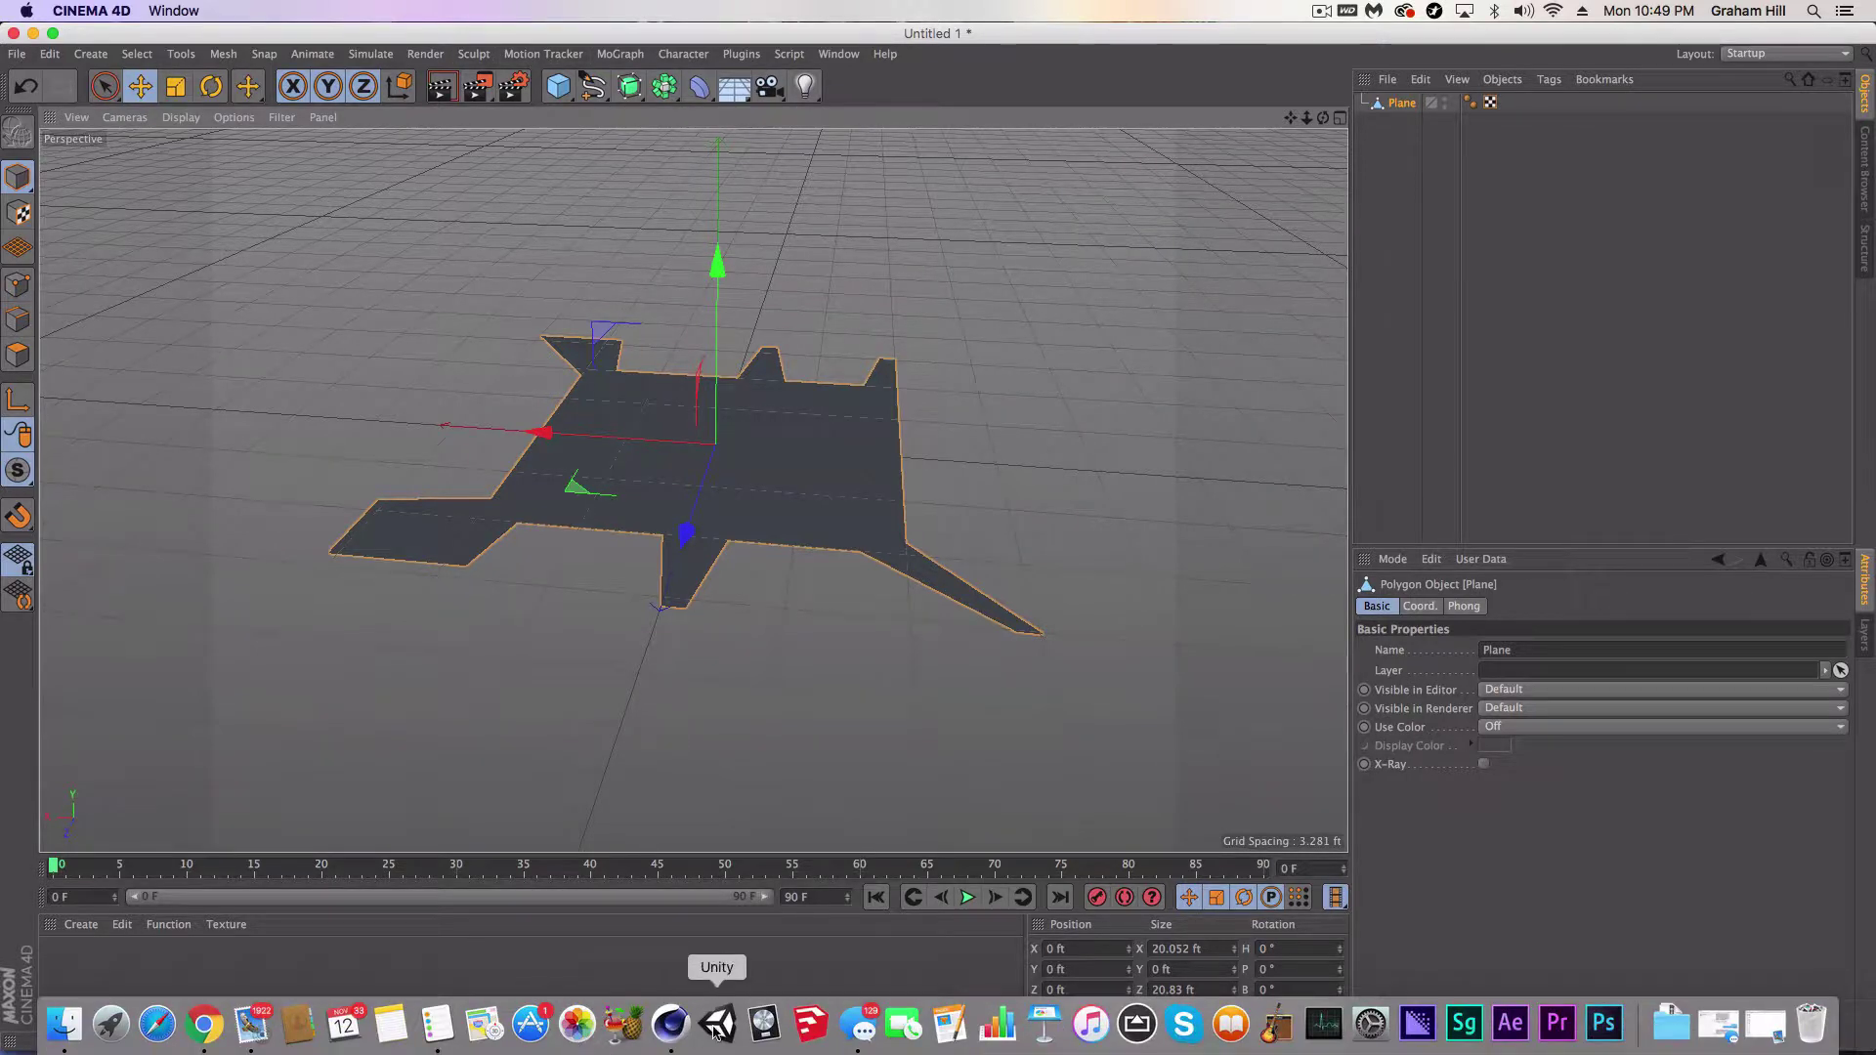
pyautogui.click(203, 1024)
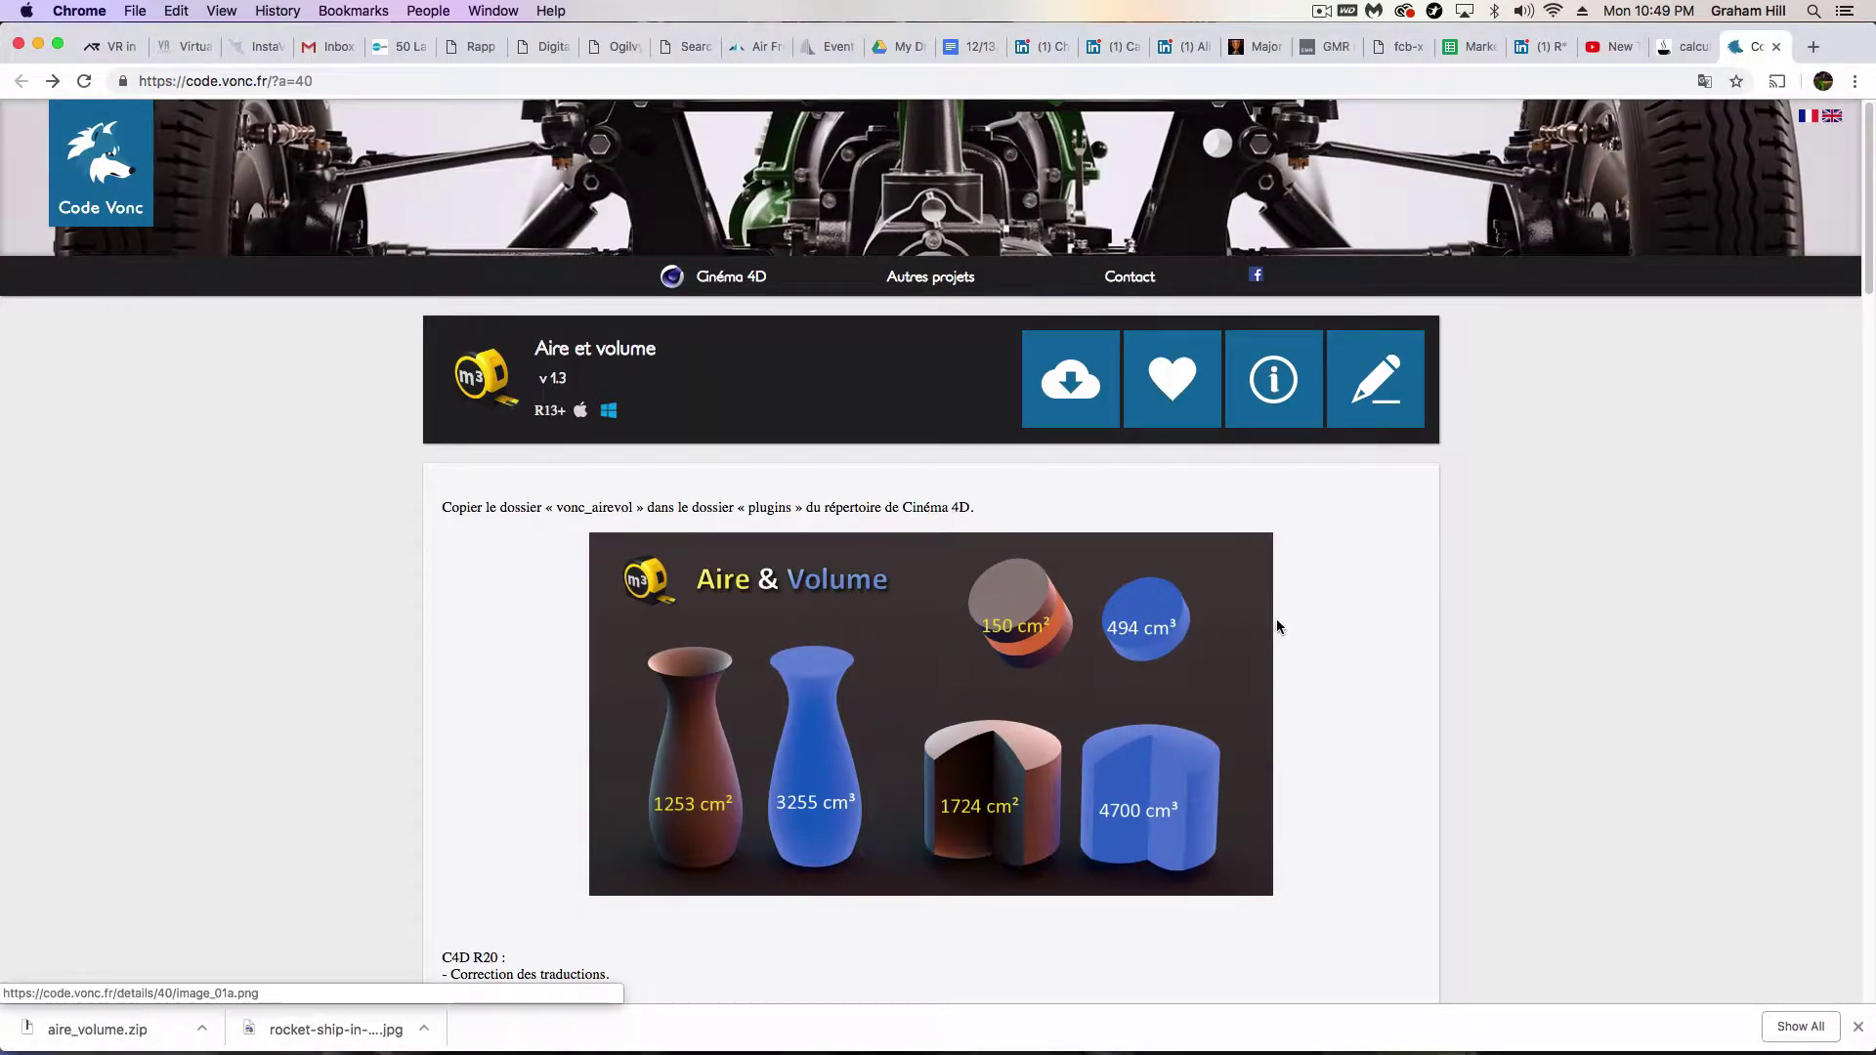
# Switch Code Vonc to English, download the Aire et volume zip, and open its install instructions
pyautogui.click(1839, 117)
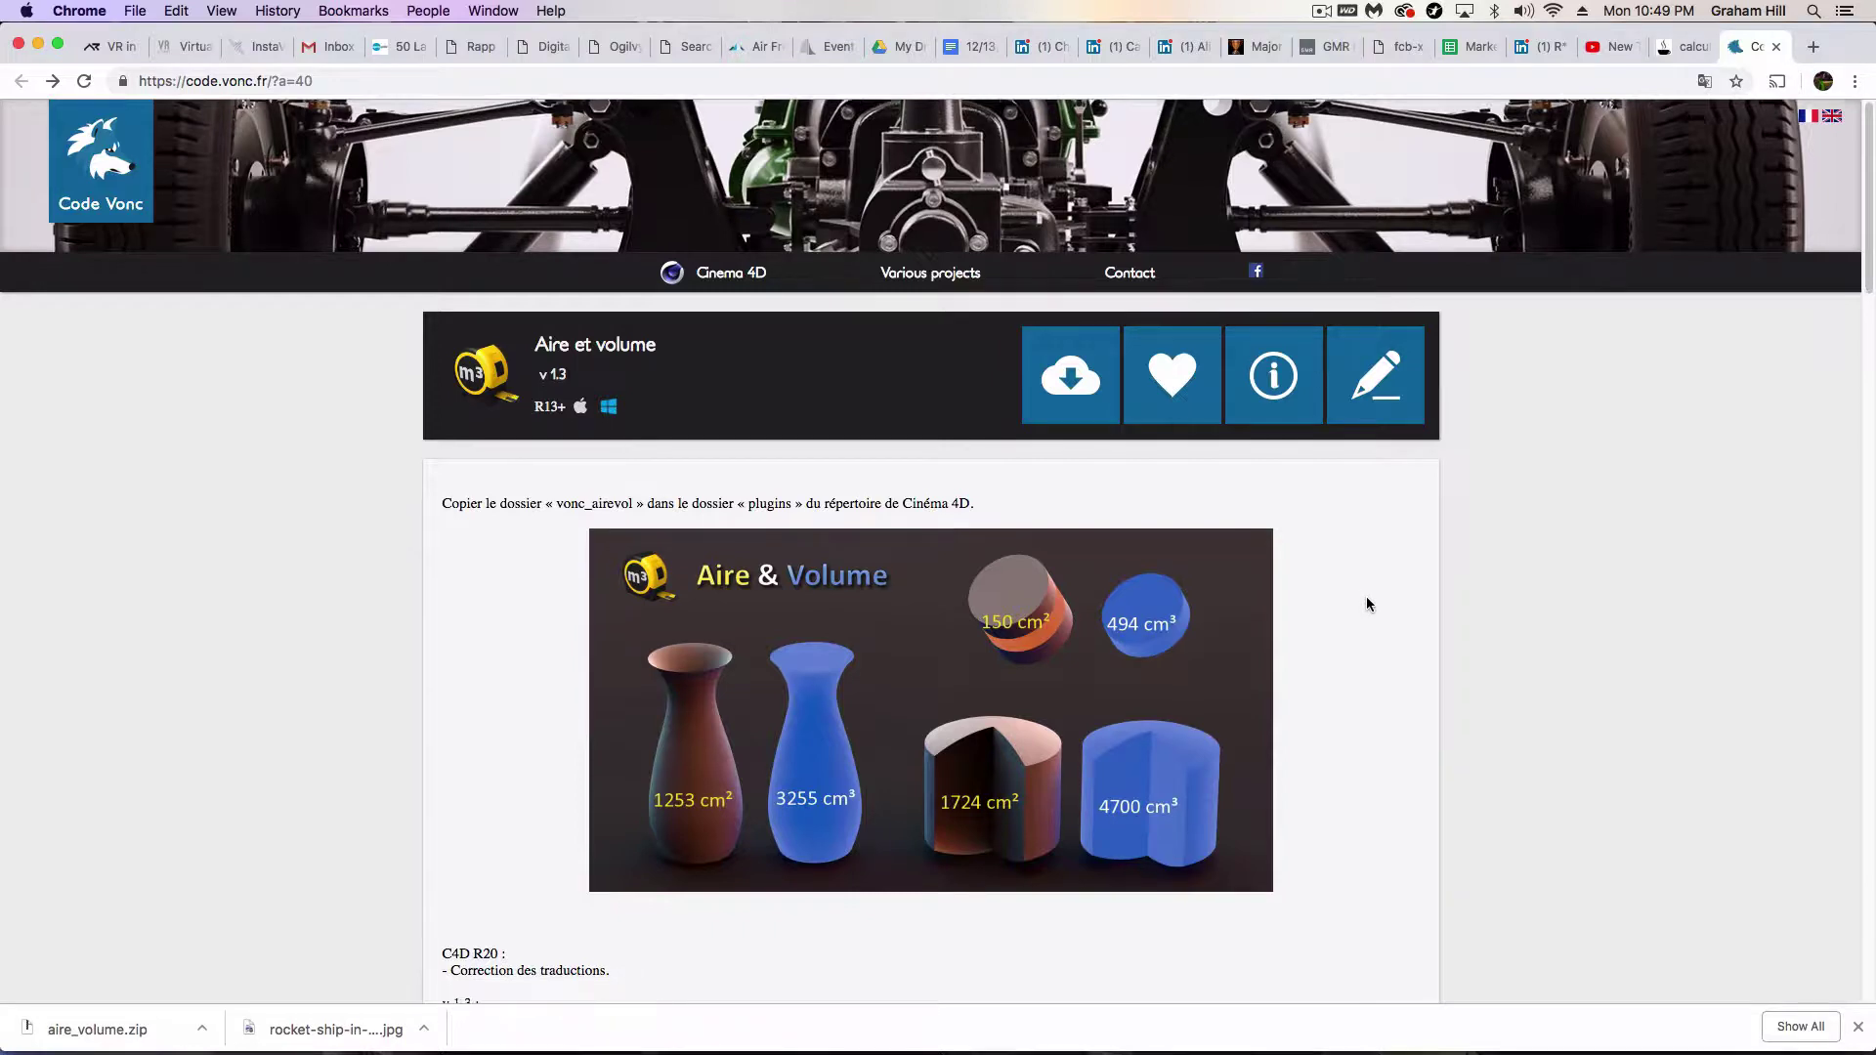
pyautogui.scroll(-3, 1368, 604)
pyautogui.scroll(3, 1367, 604)
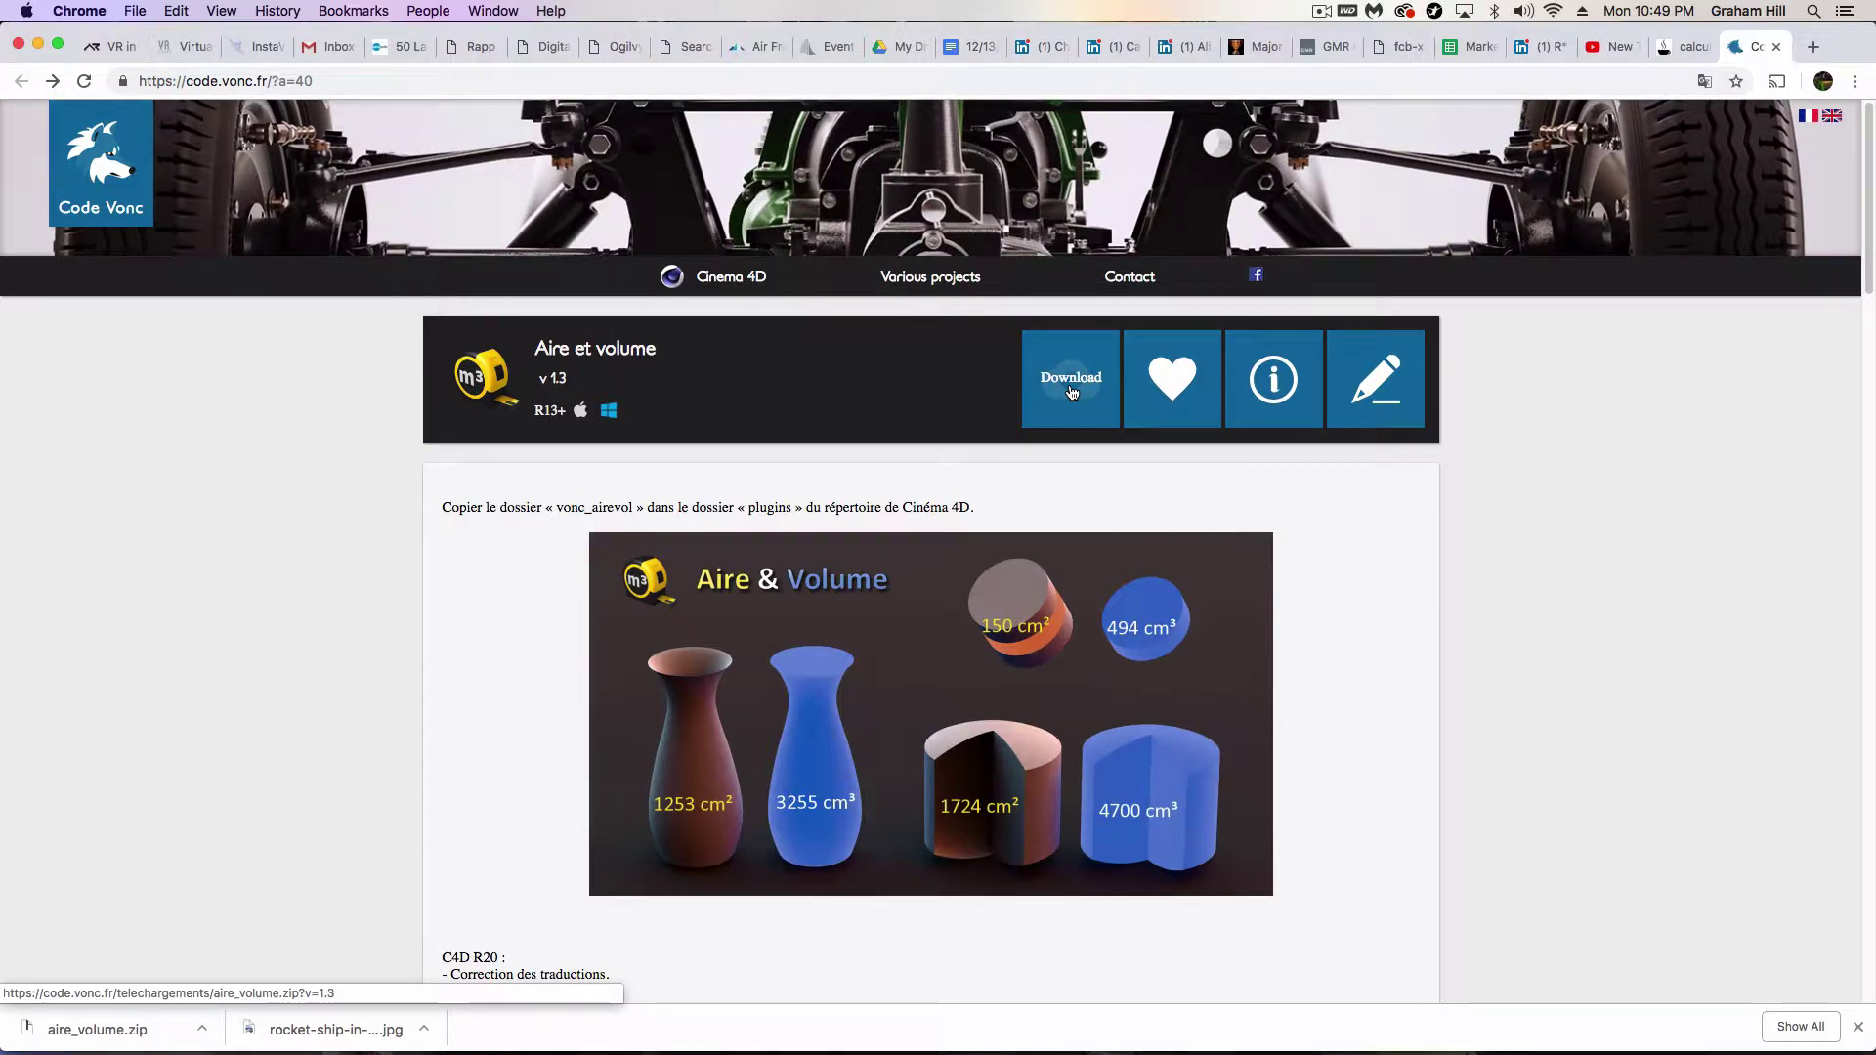
pyautogui.click(1072, 392)
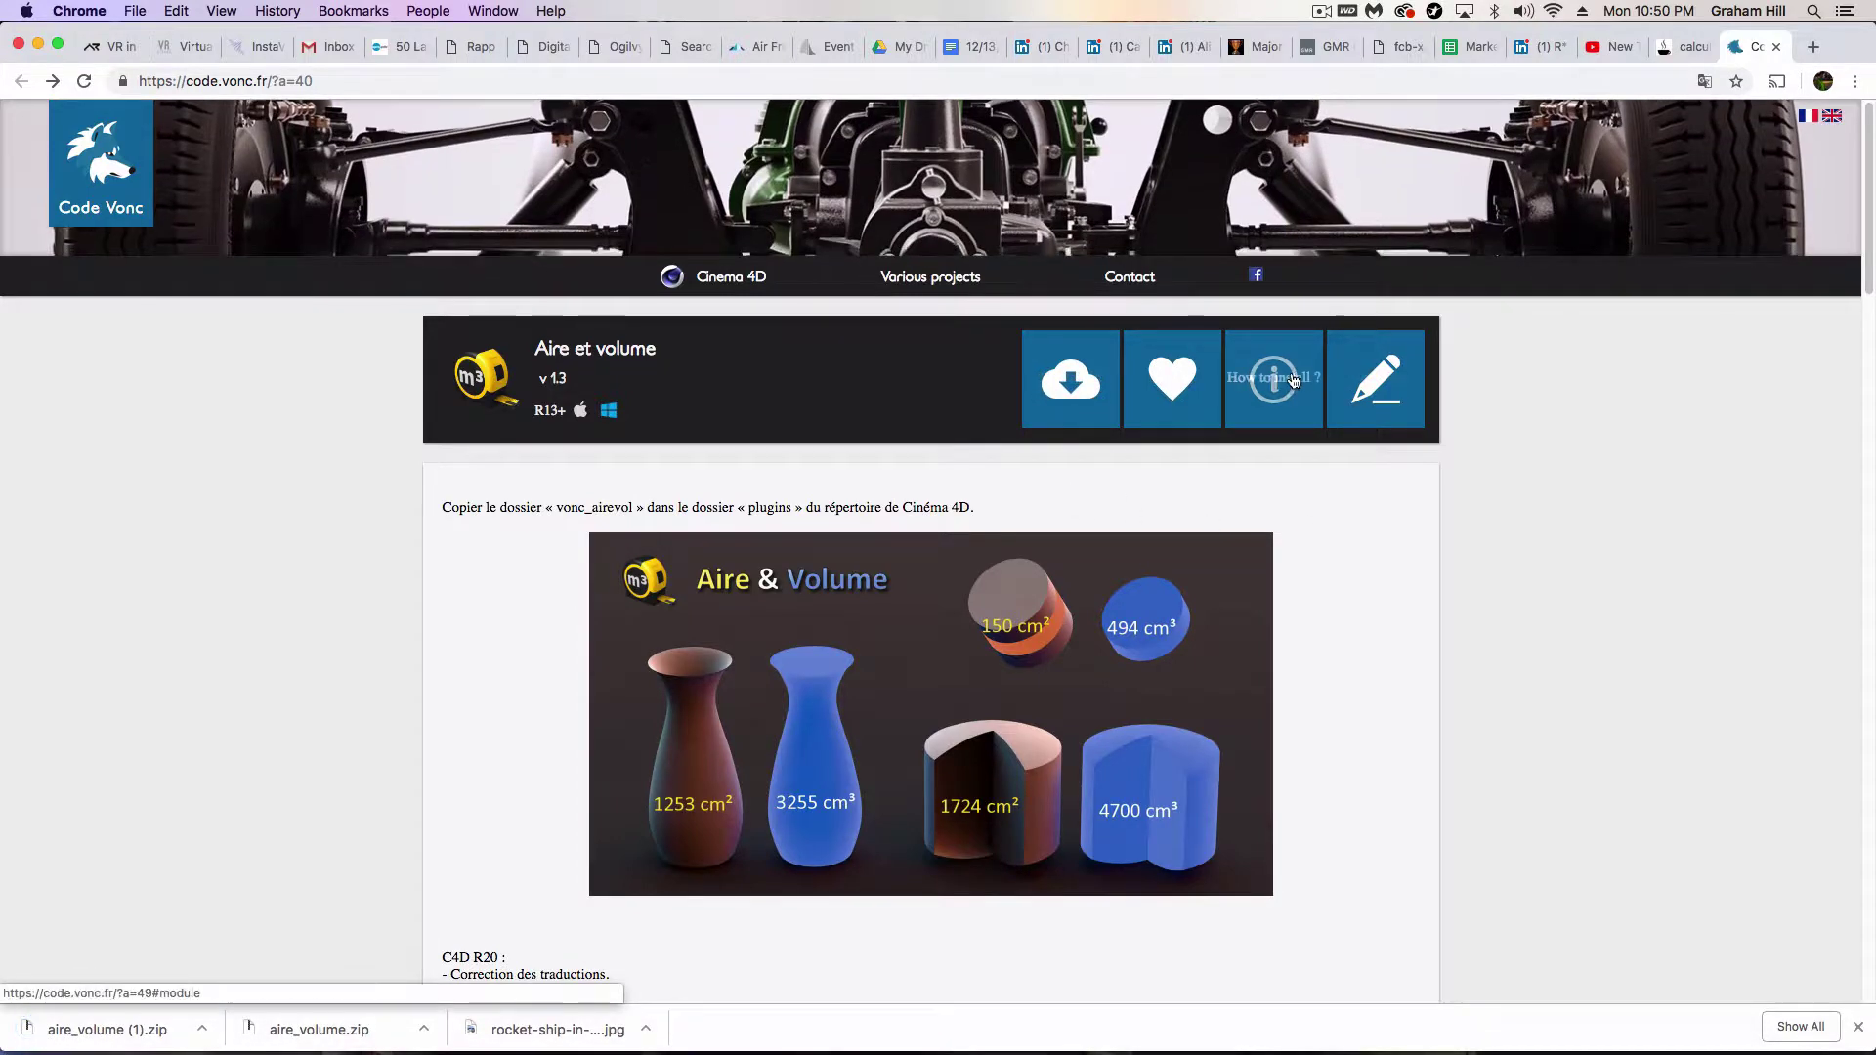
pyautogui.click(1278, 387)
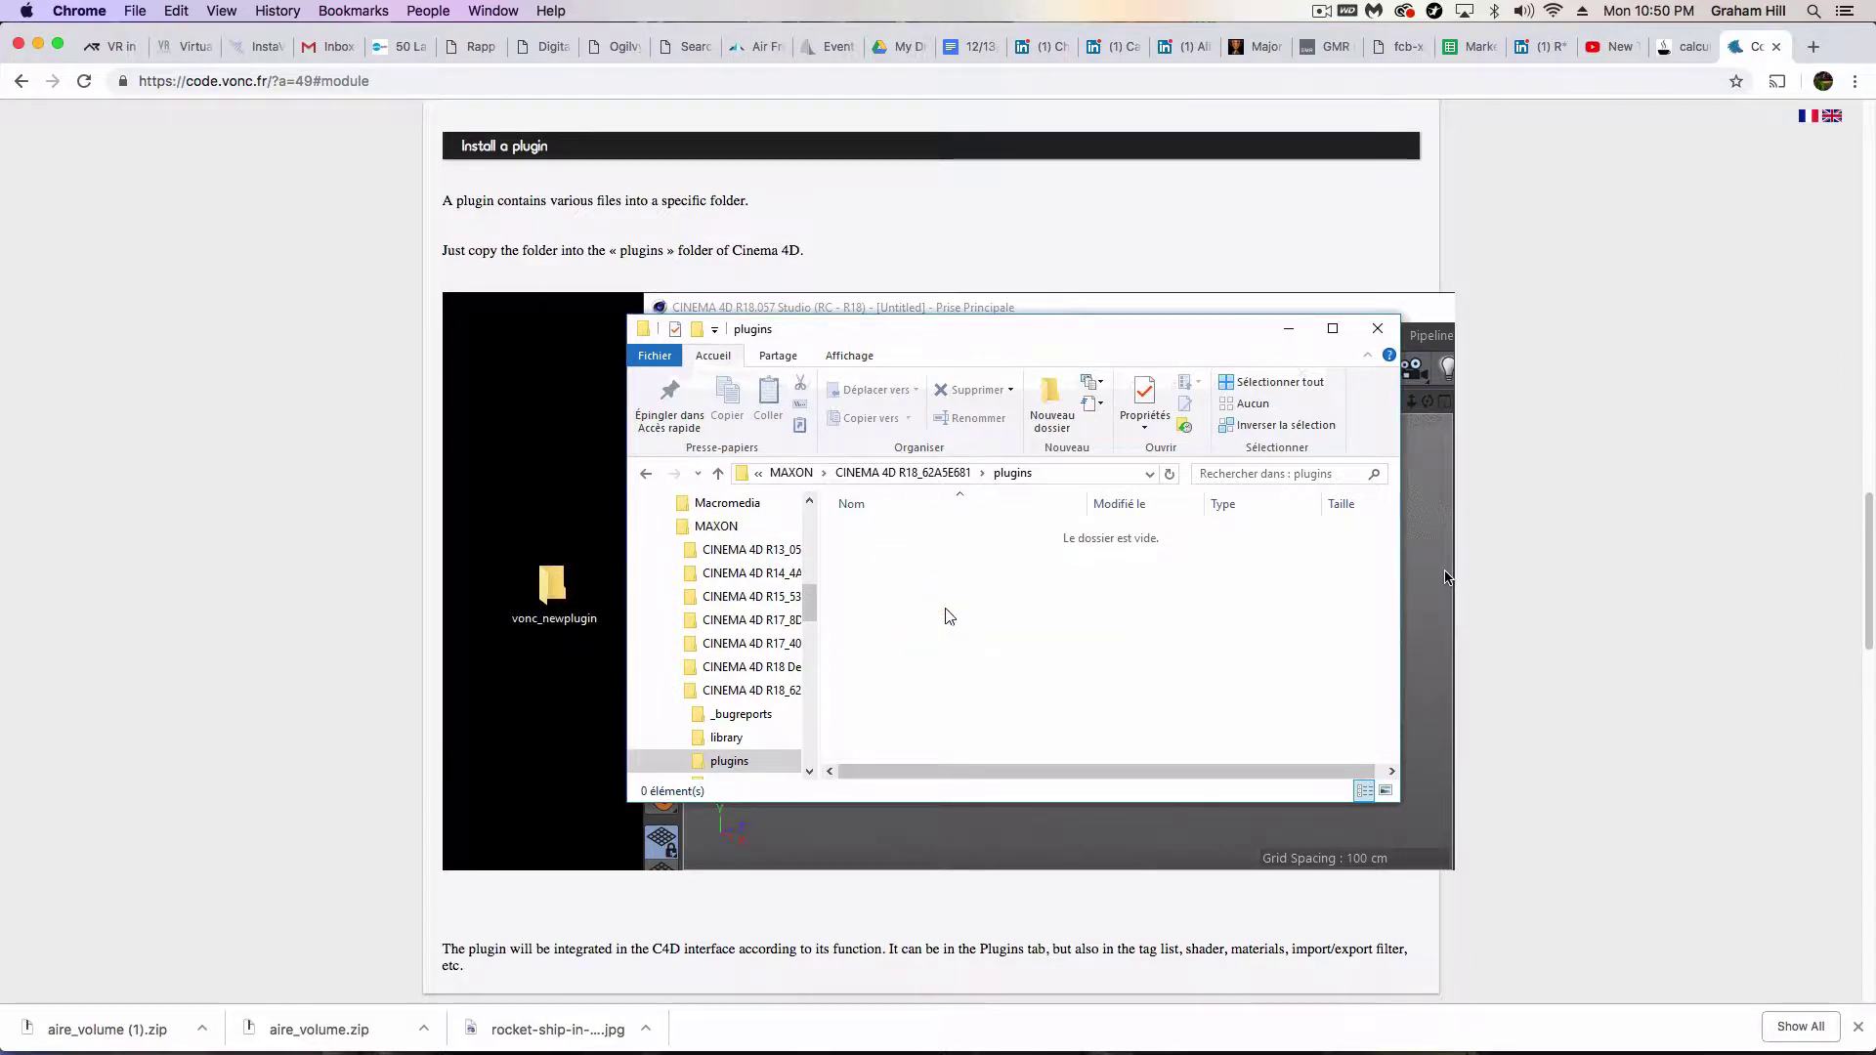
# Open Cinema 4D's Edit > Preferences and reveal the preferences folder in Finder
pyautogui.moveTo(728, 1050)
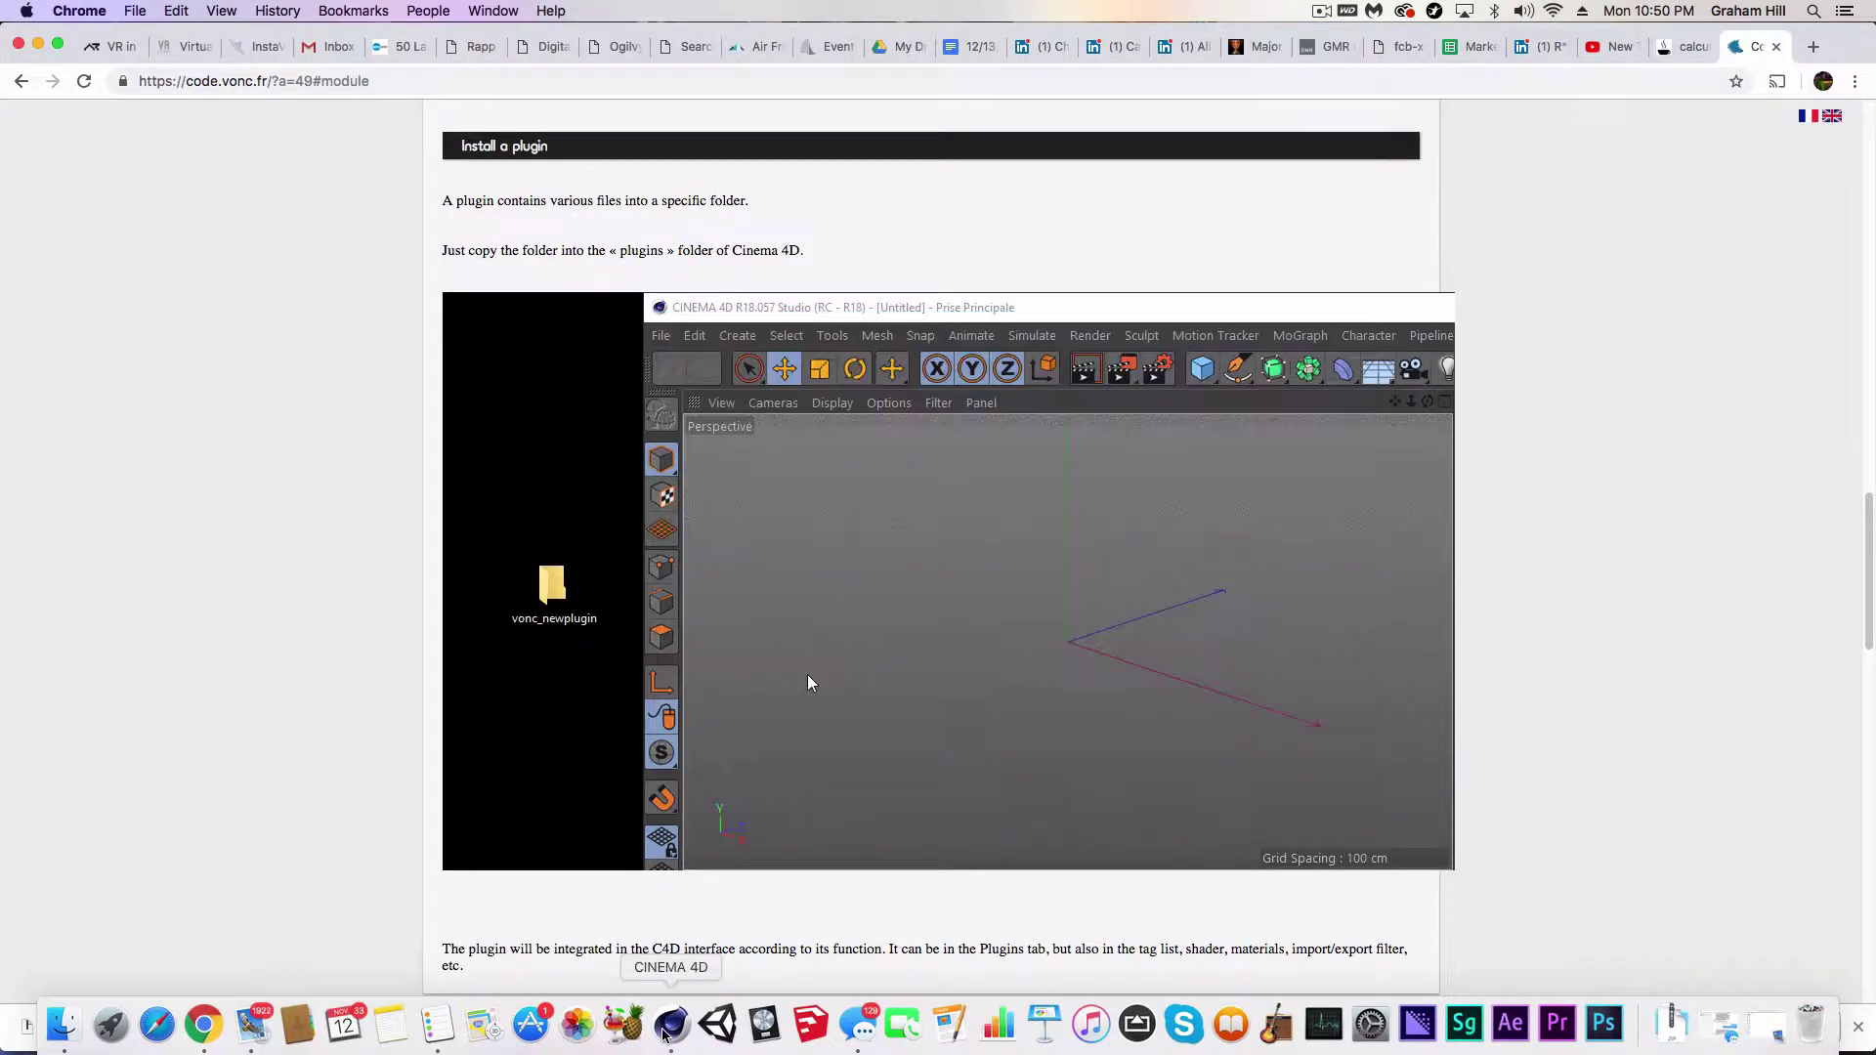
pyautogui.click(671, 1024)
pyautogui.click(54, 55)
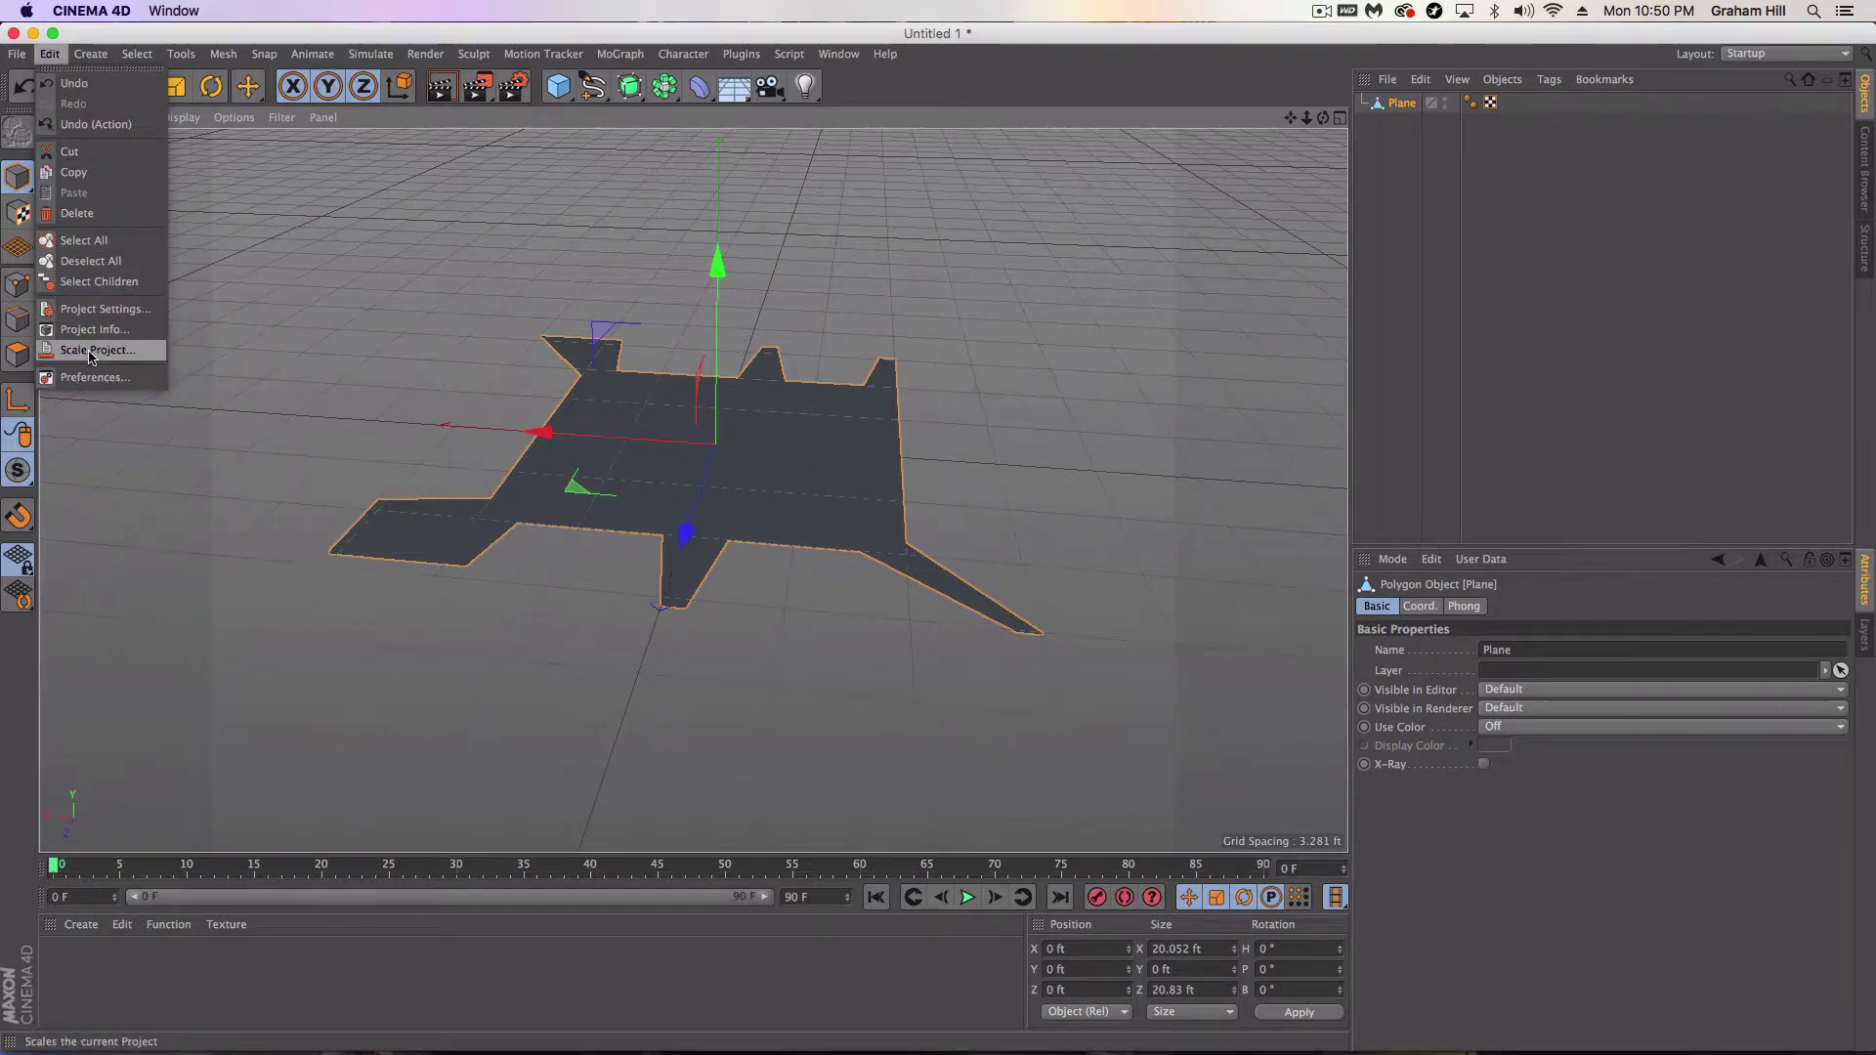
pyautogui.click(89, 381)
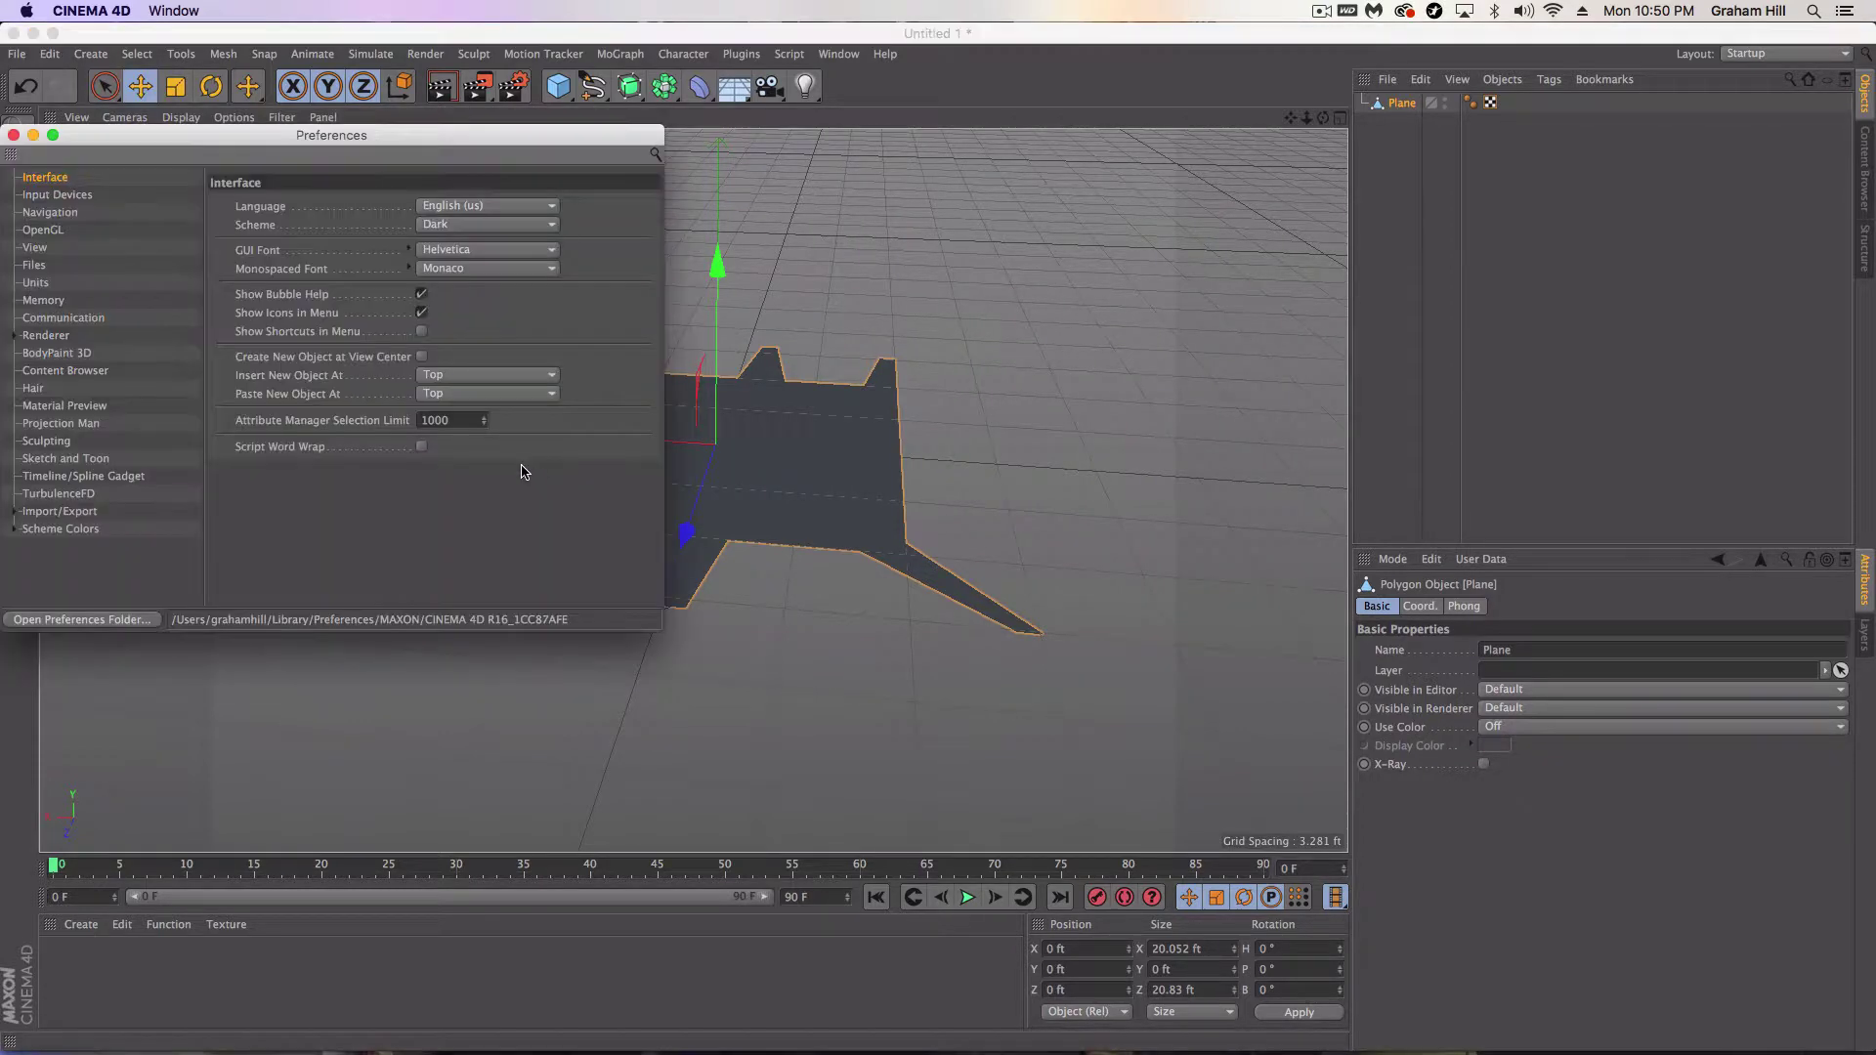
pyautogui.click(130, 622)
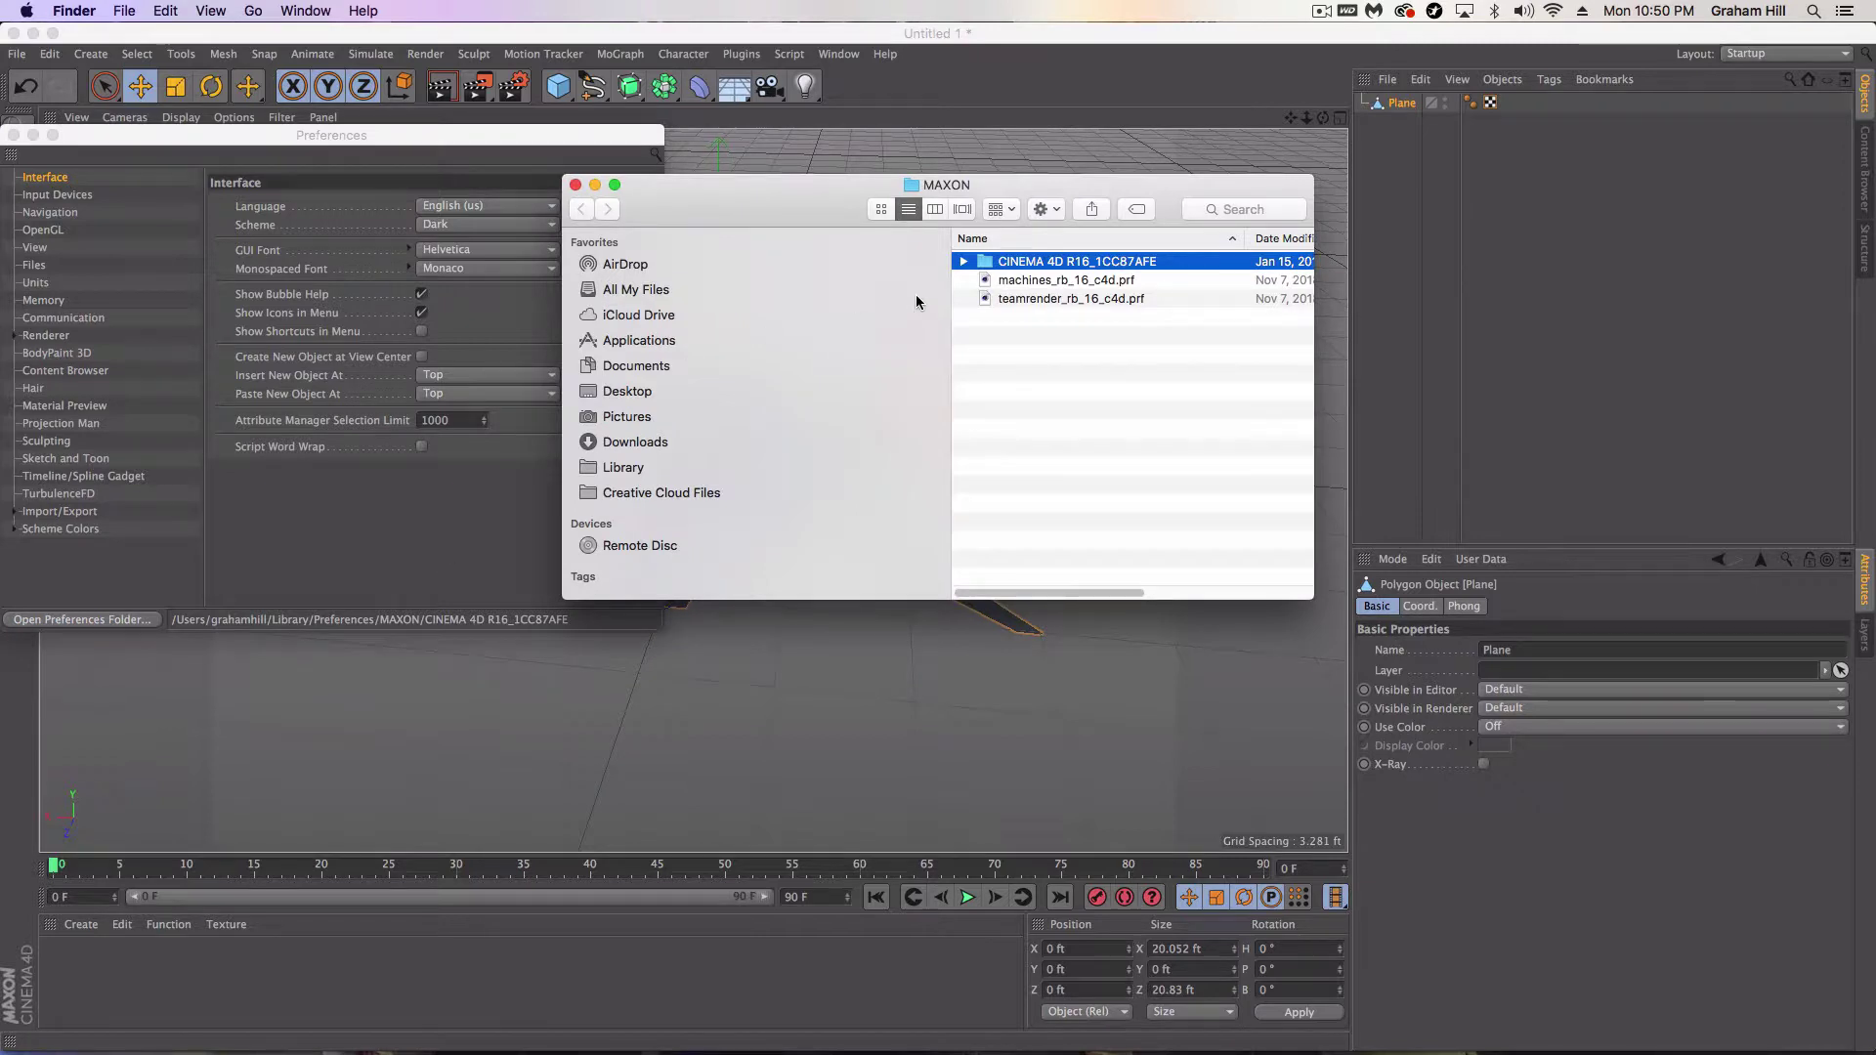
# Enlarge the Finder window and browse to Applications > CINEMA 4D R16 > plugins
pyautogui.moveTo(1310, 611); pyautogui.dragTo(1679, 1036)
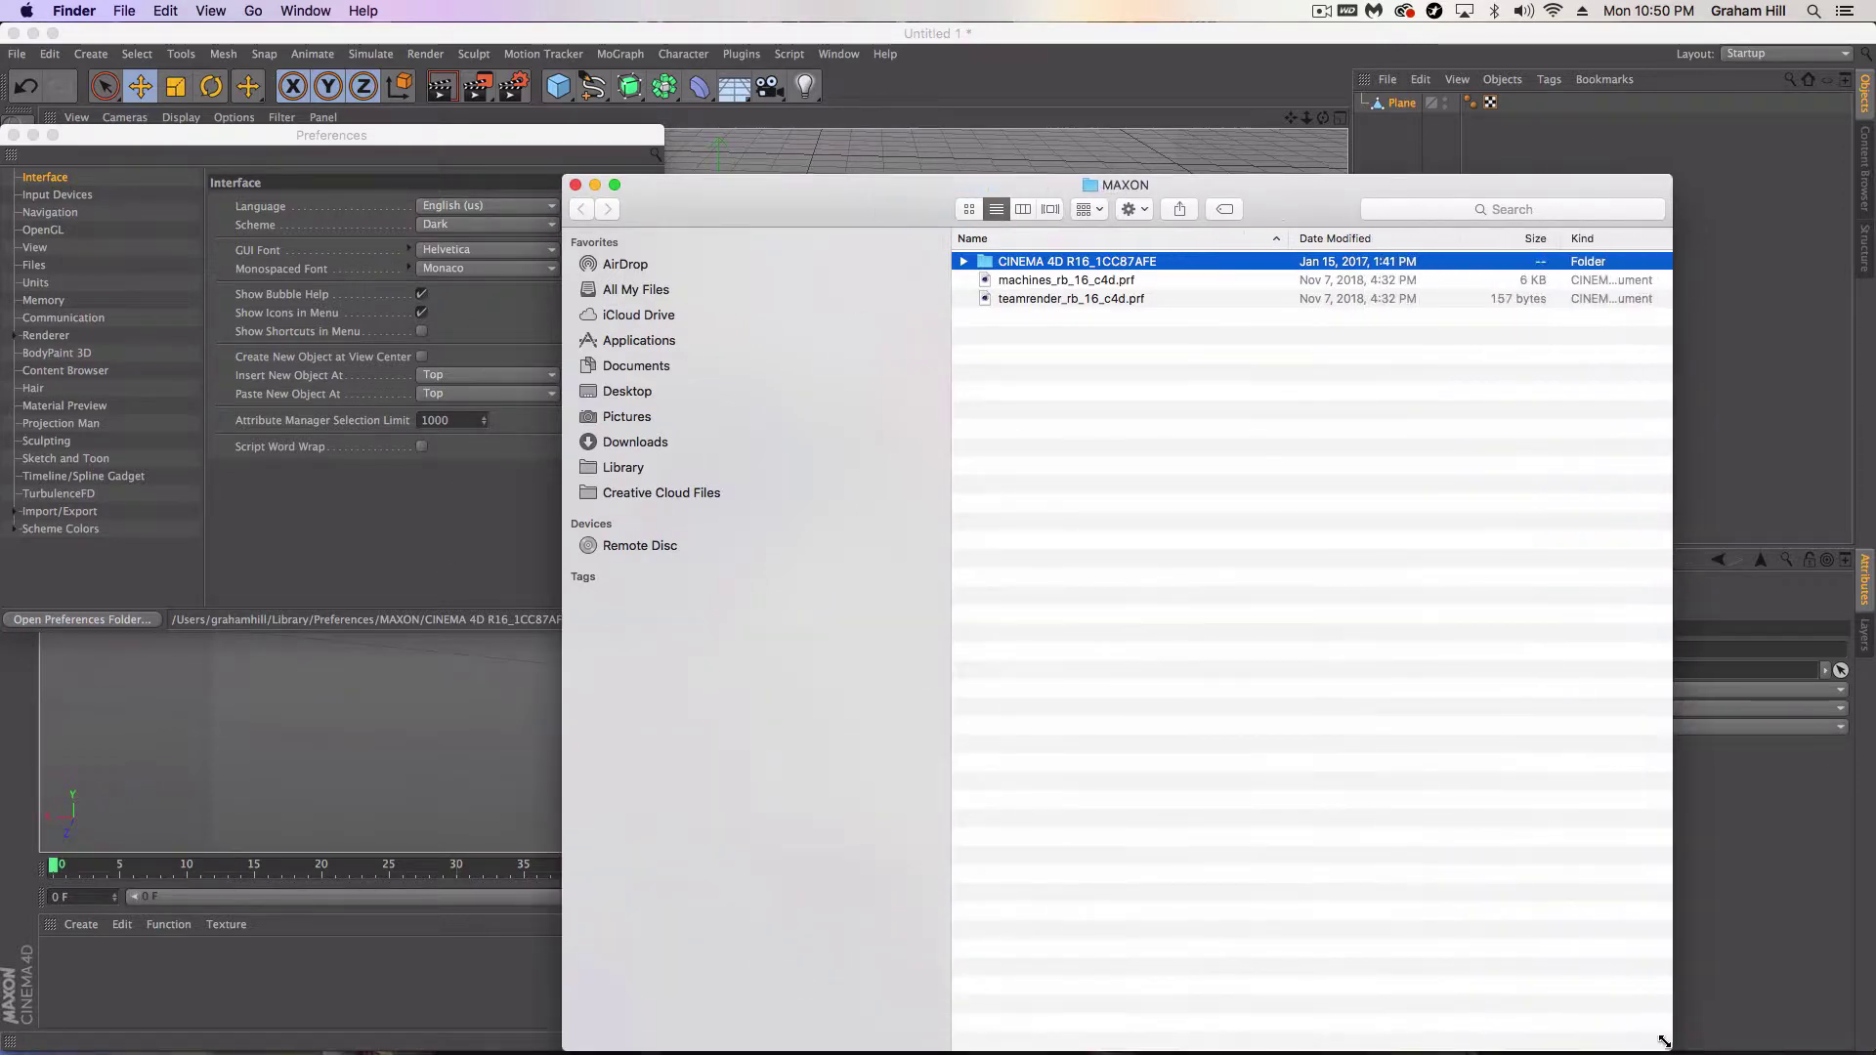
pyautogui.moveTo(885, 189); pyautogui.dragTo(794, 121)
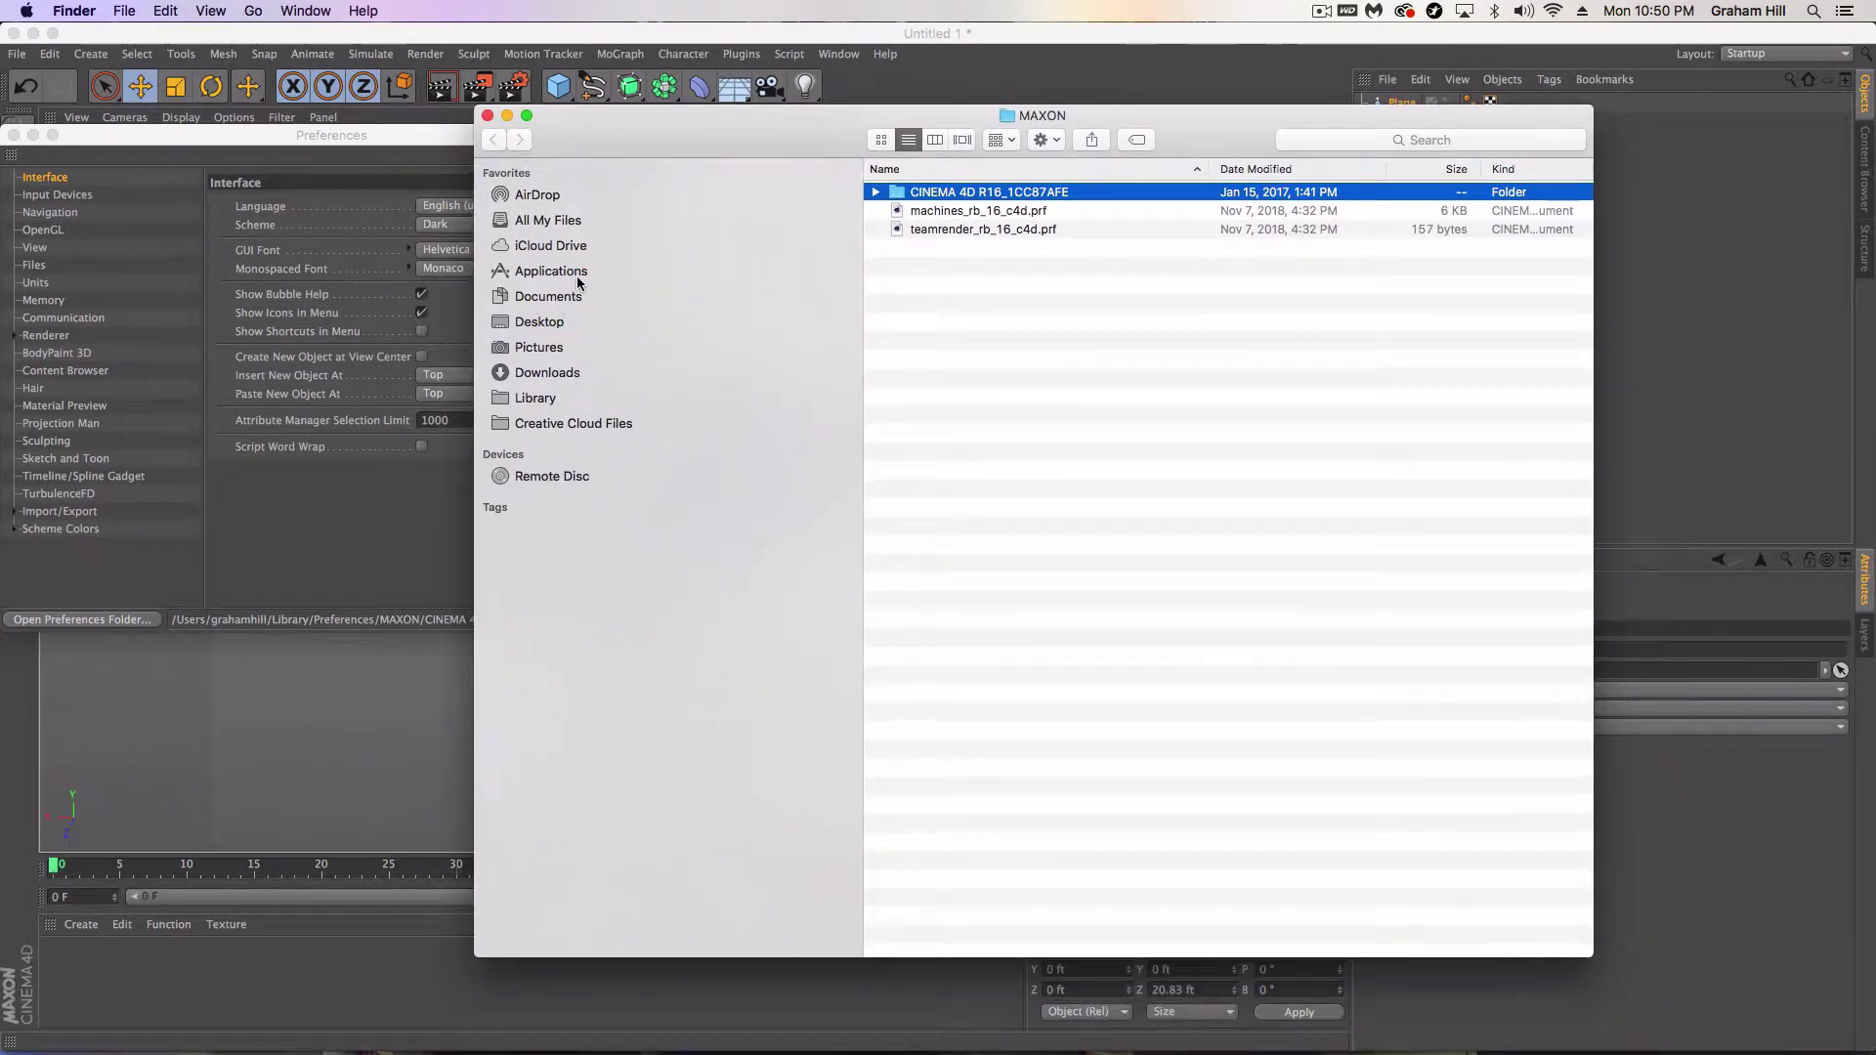
pyautogui.click(535, 272)
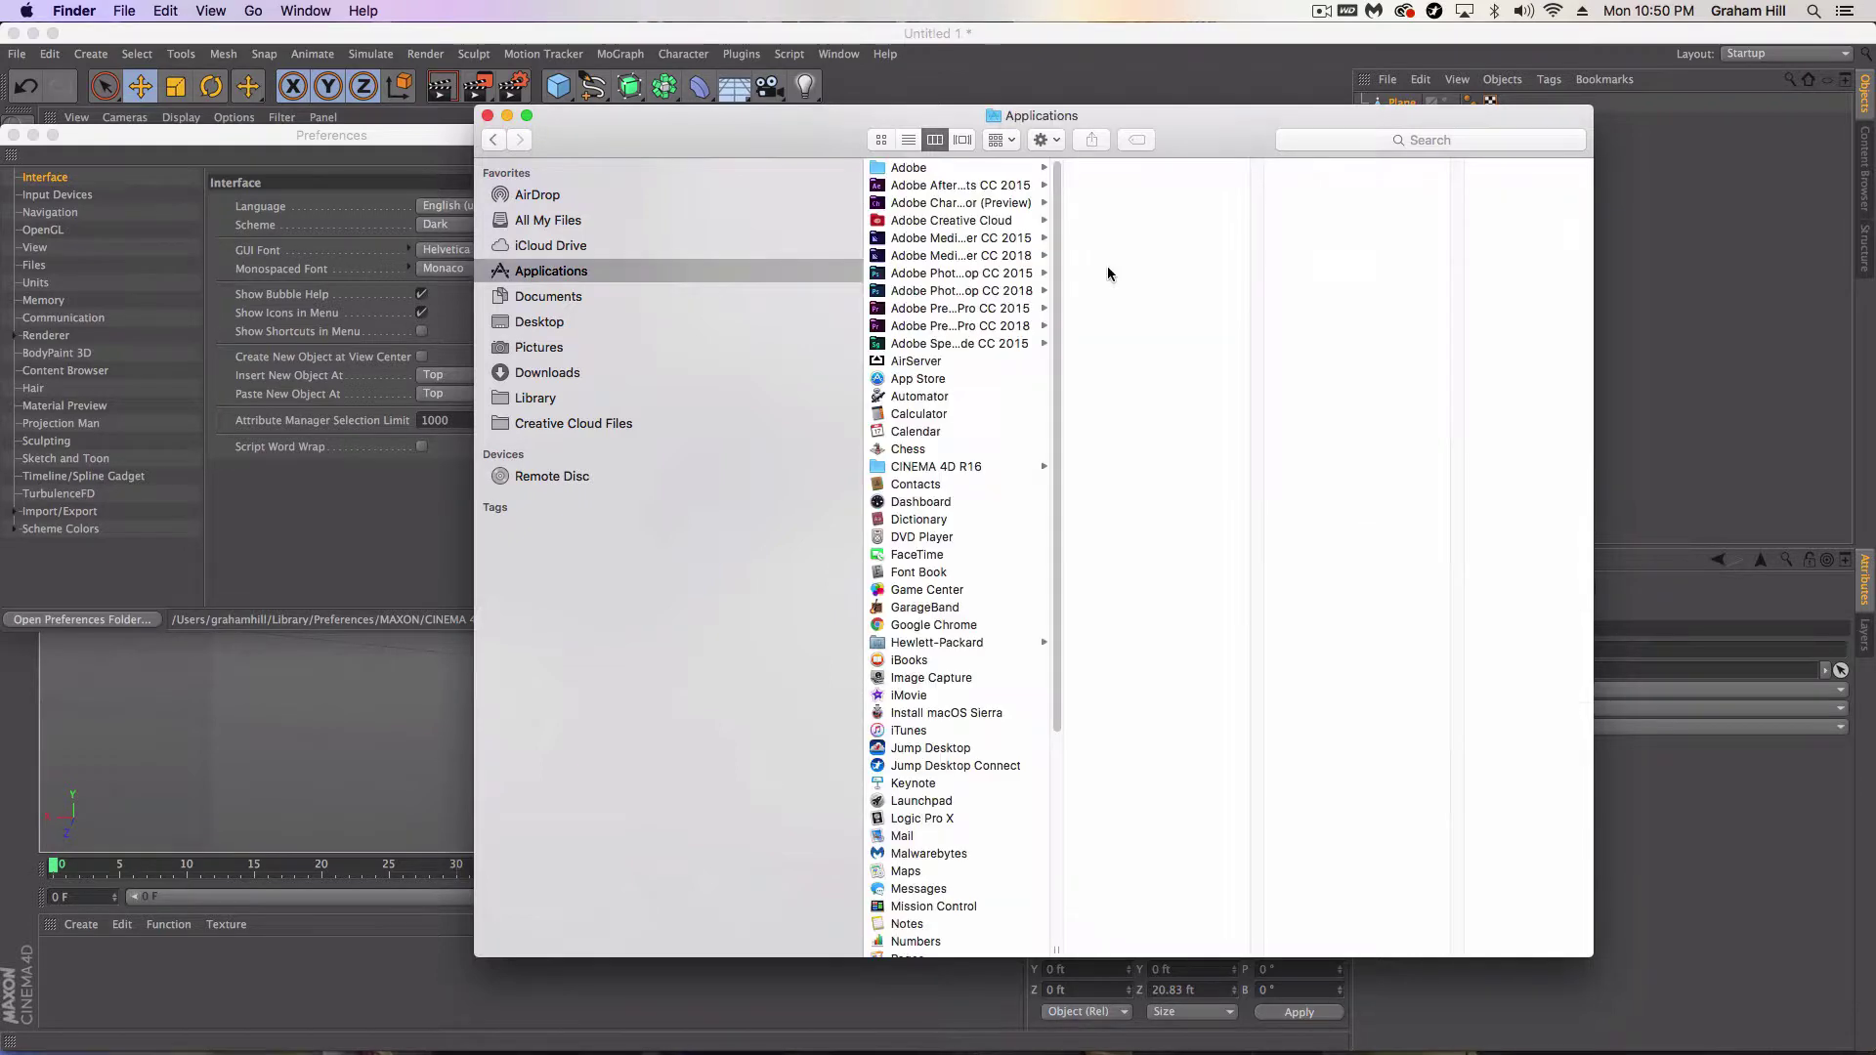
pyautogui.scroll(-5, 1031, 408)
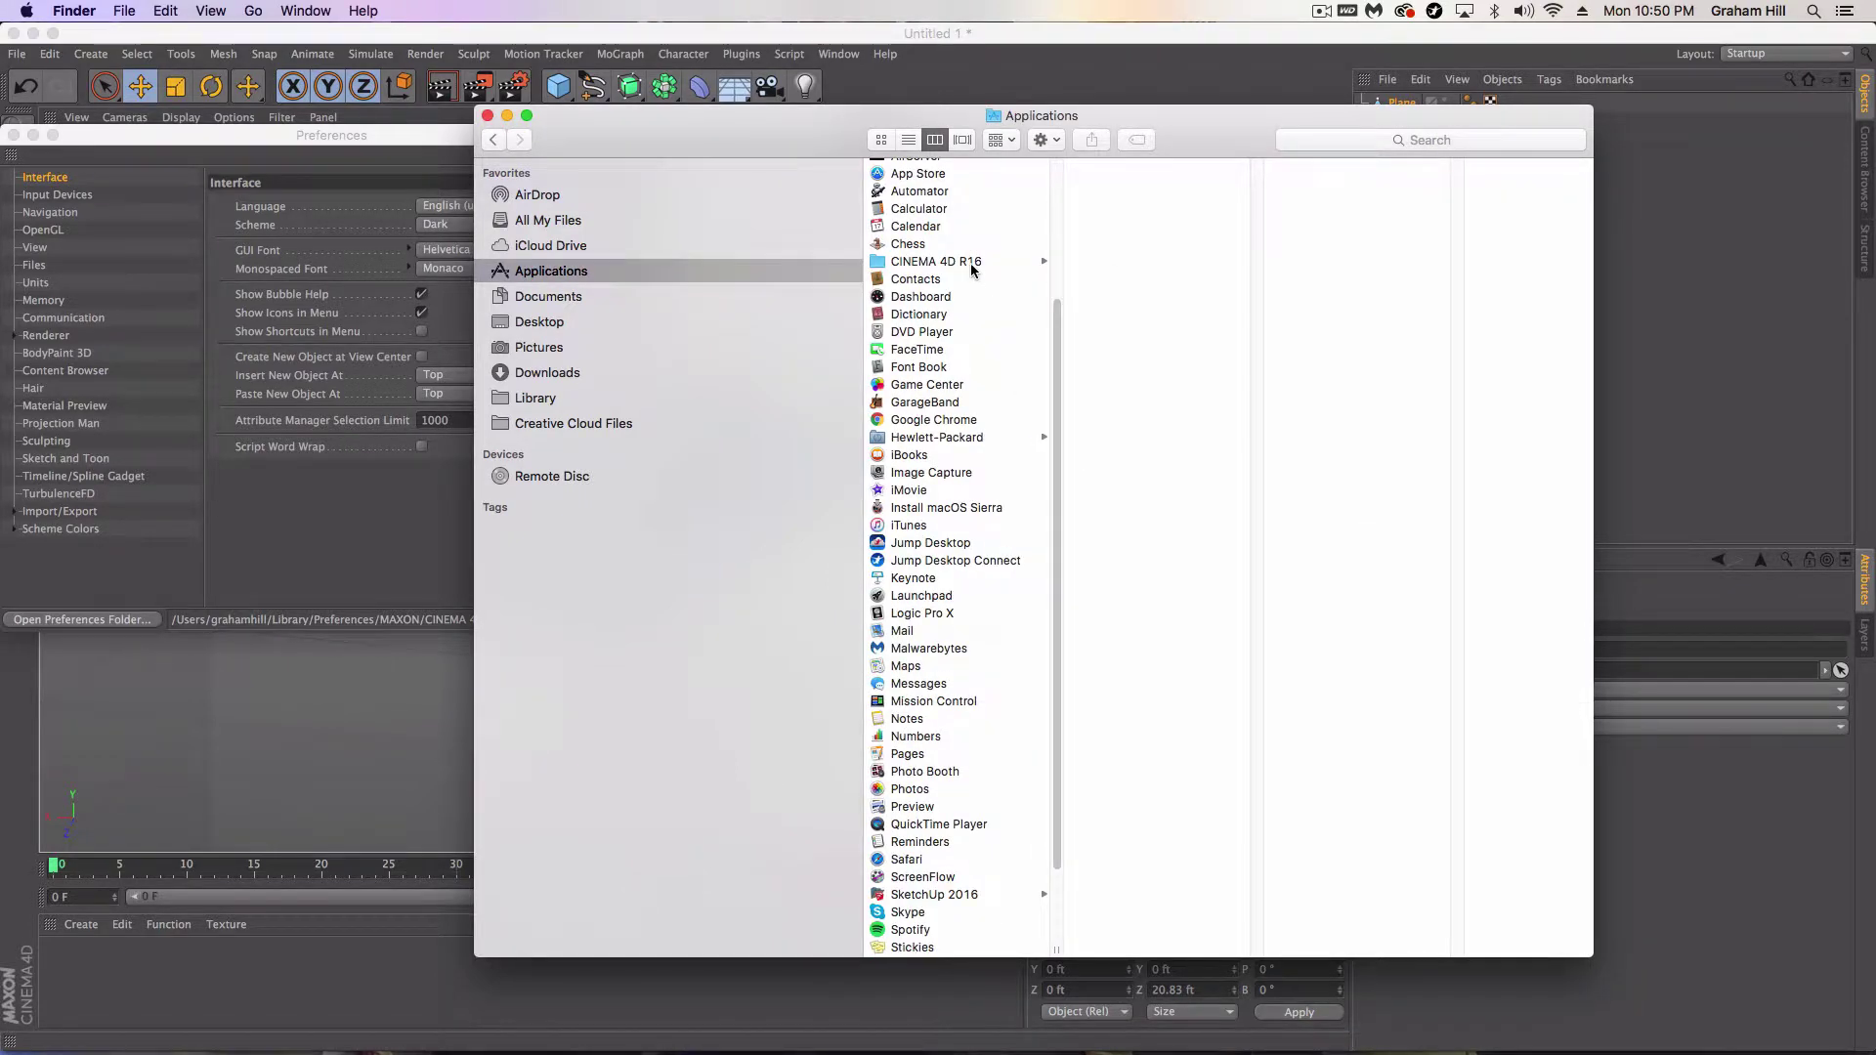
pyautogui.scroll(-1, 973, 374)
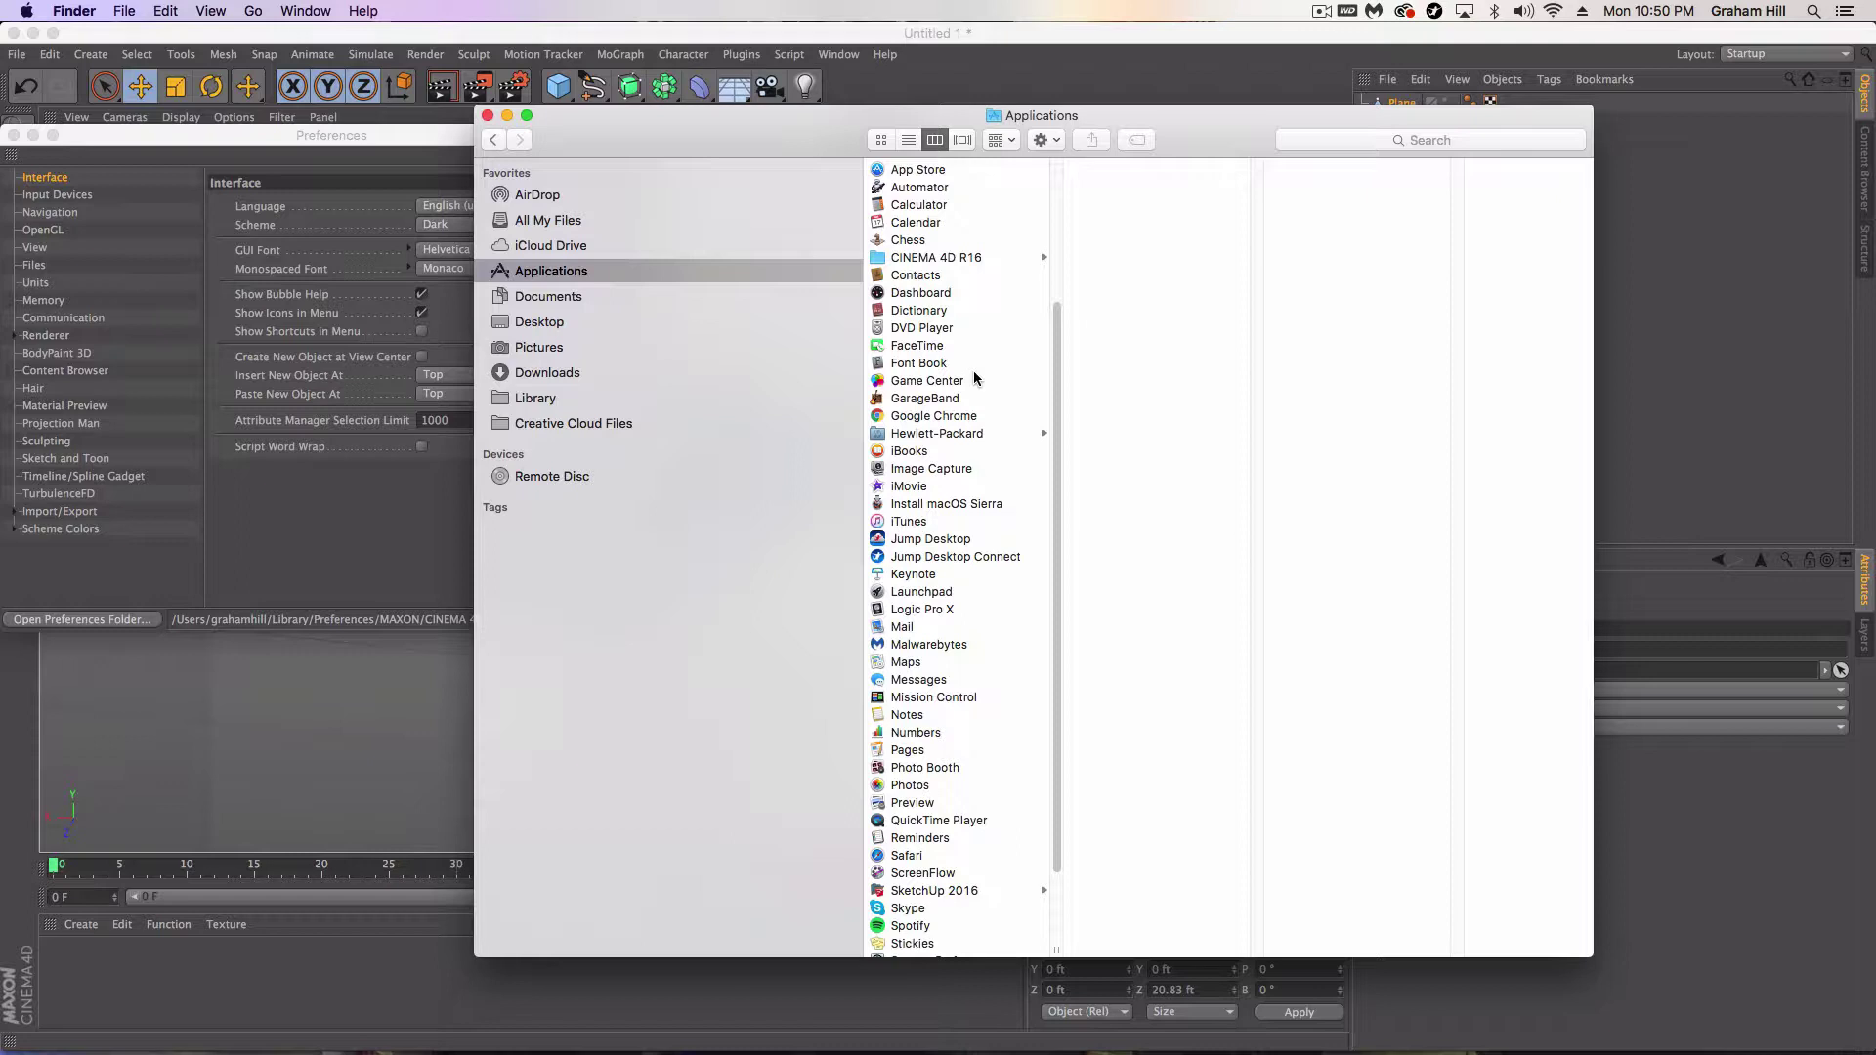
pyautogui.click(970, 258)
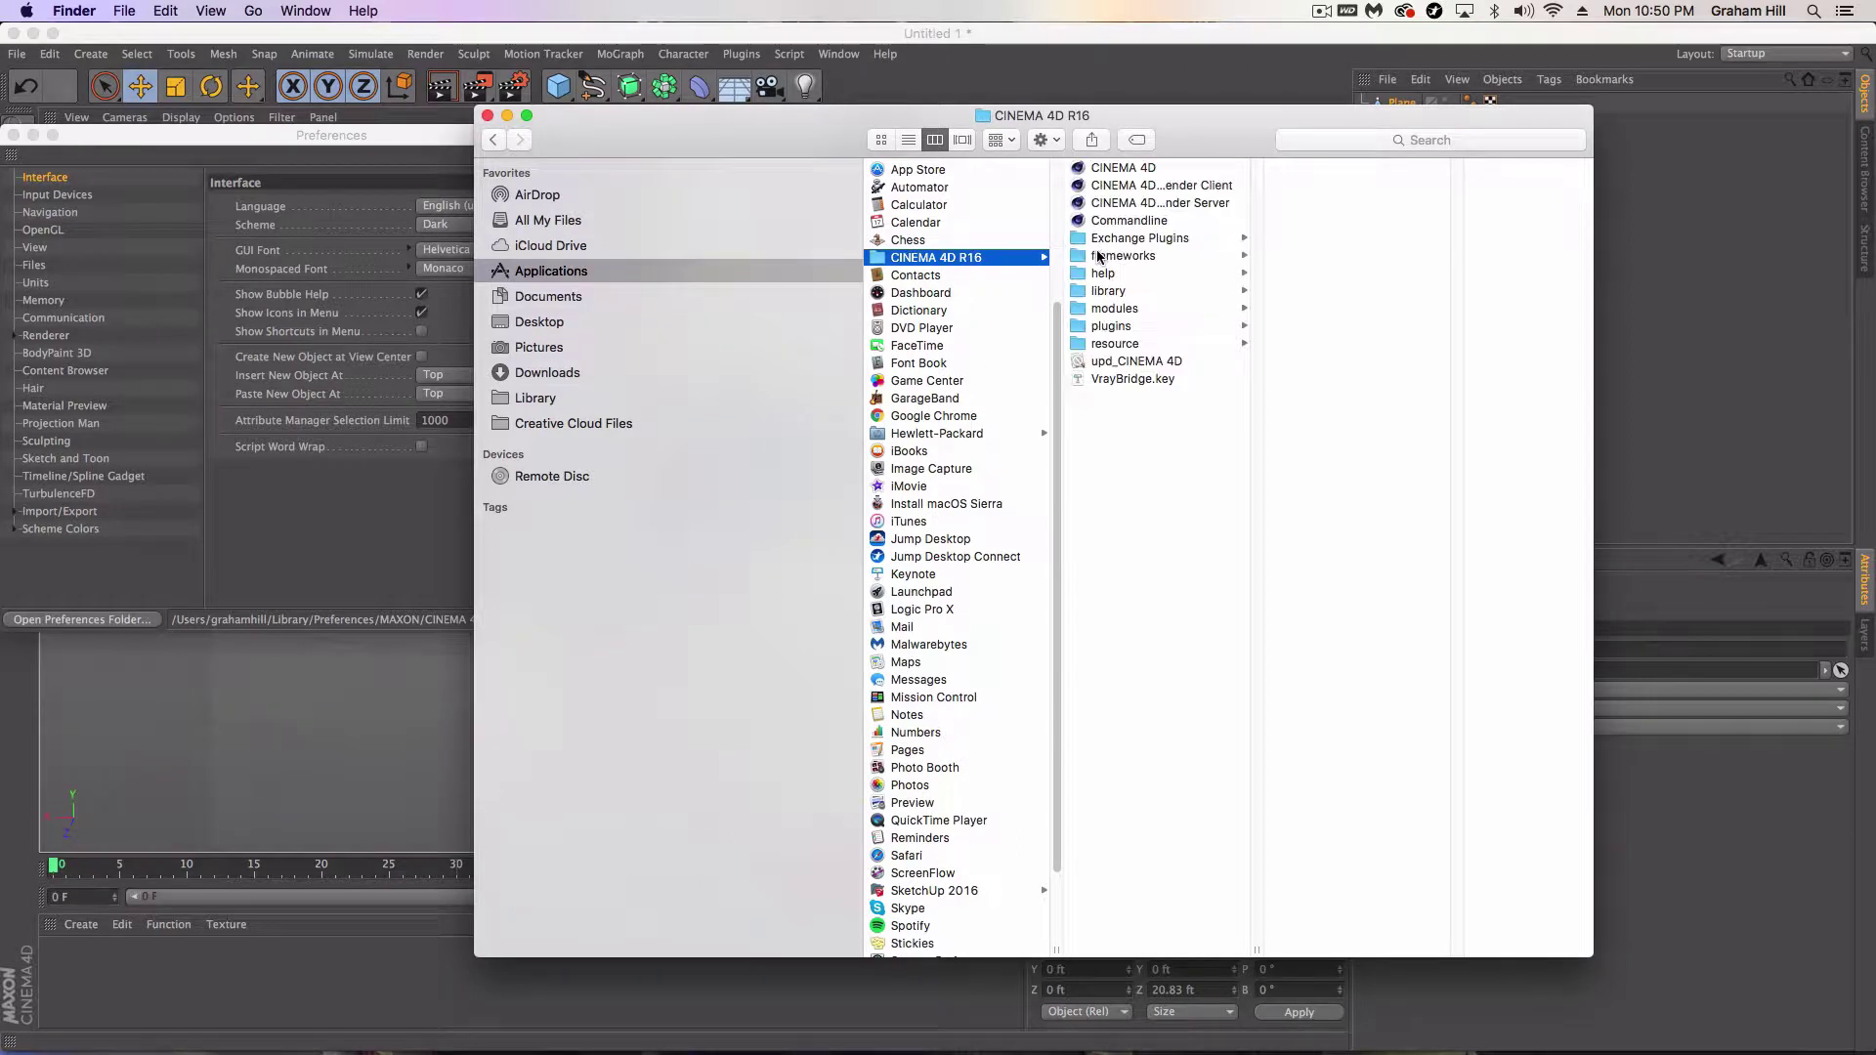
pyautogui.click(1120, 329)
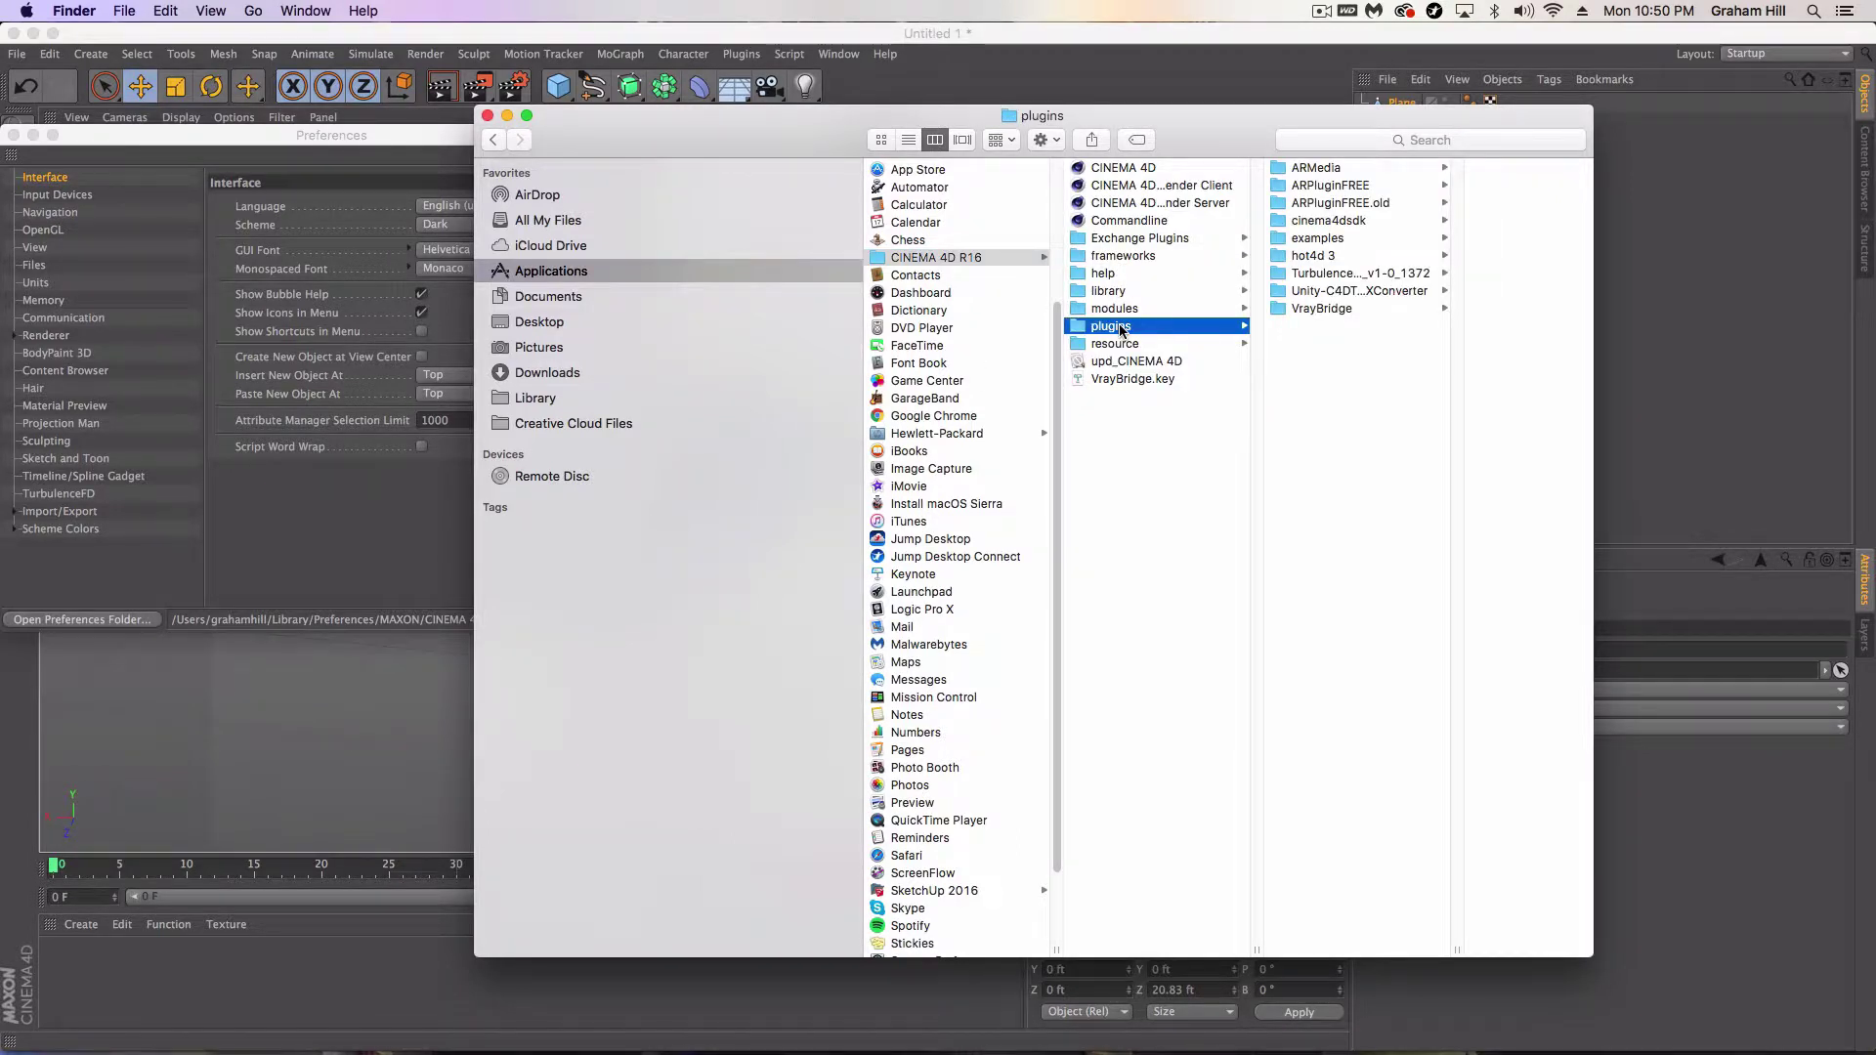
# Minimize the other windows and move the vonc_airevol folder from Downloads onto the desktop
pyautogui.click(32, 137)
pyautogui.click(33, 32)
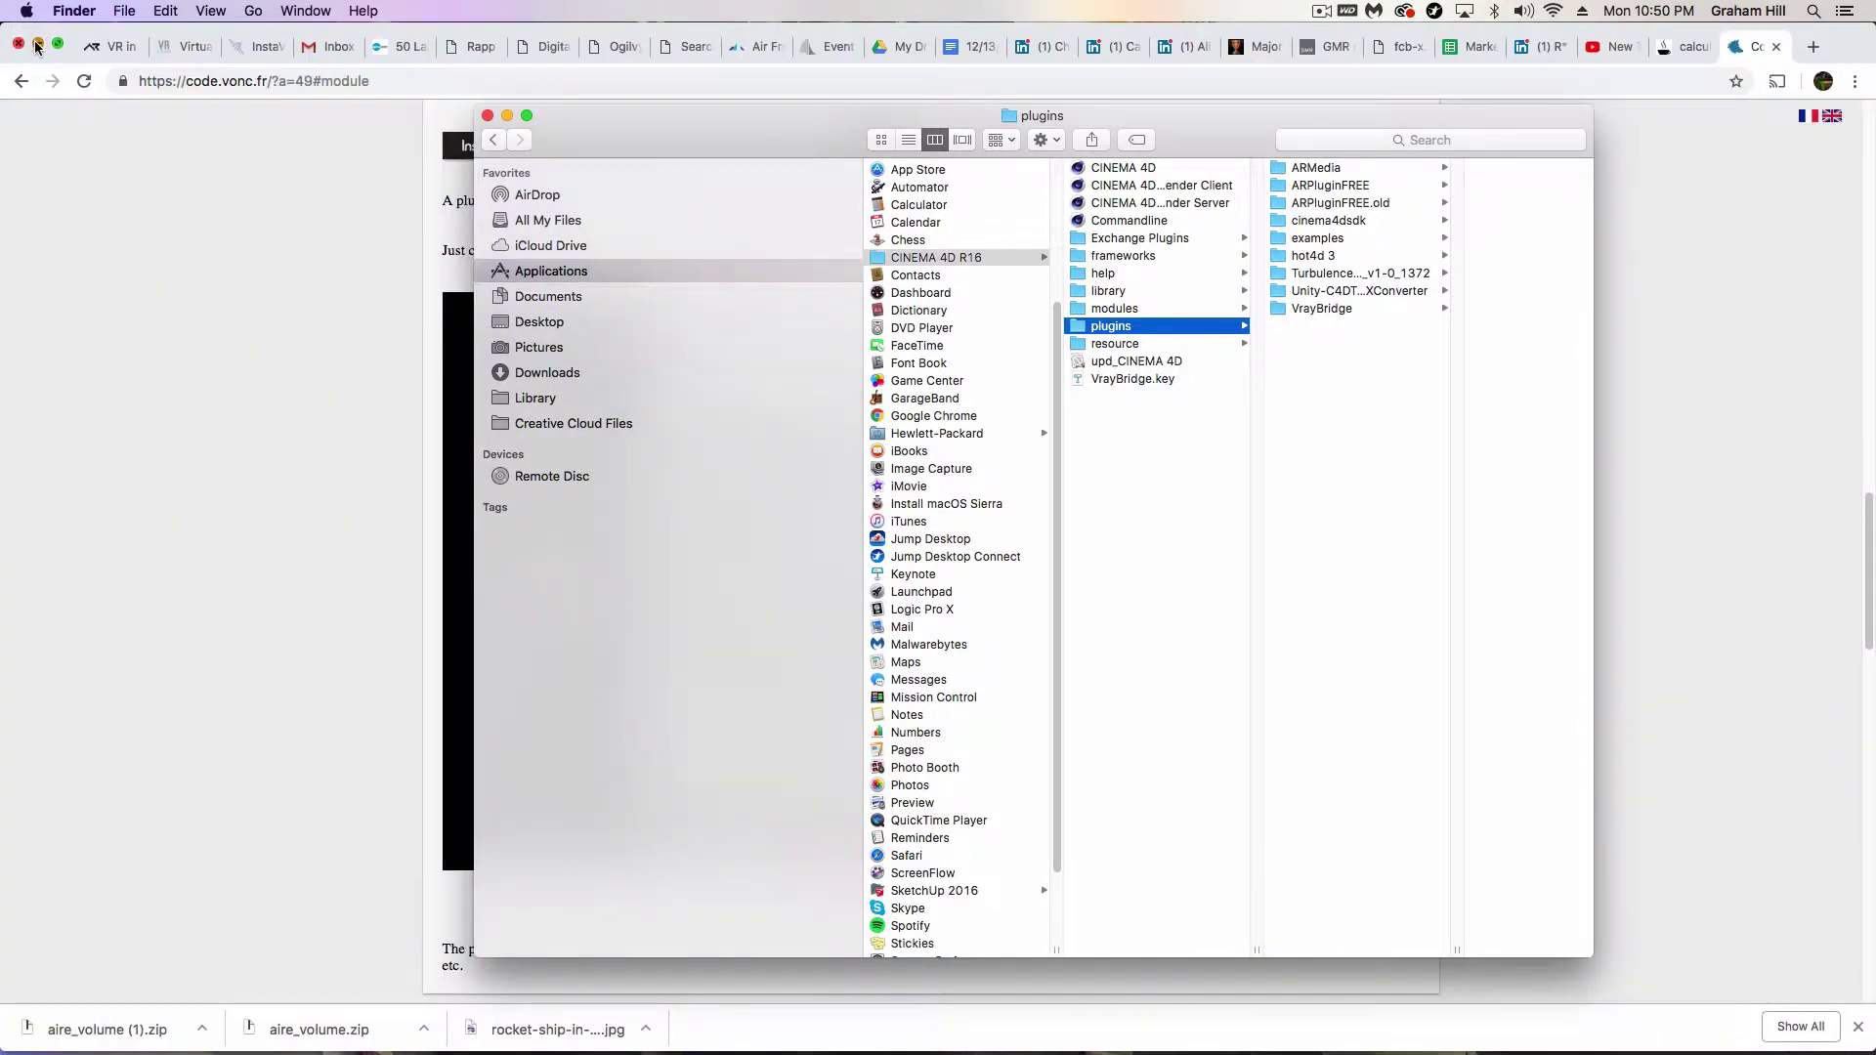
pyautogui.click(37, 46)
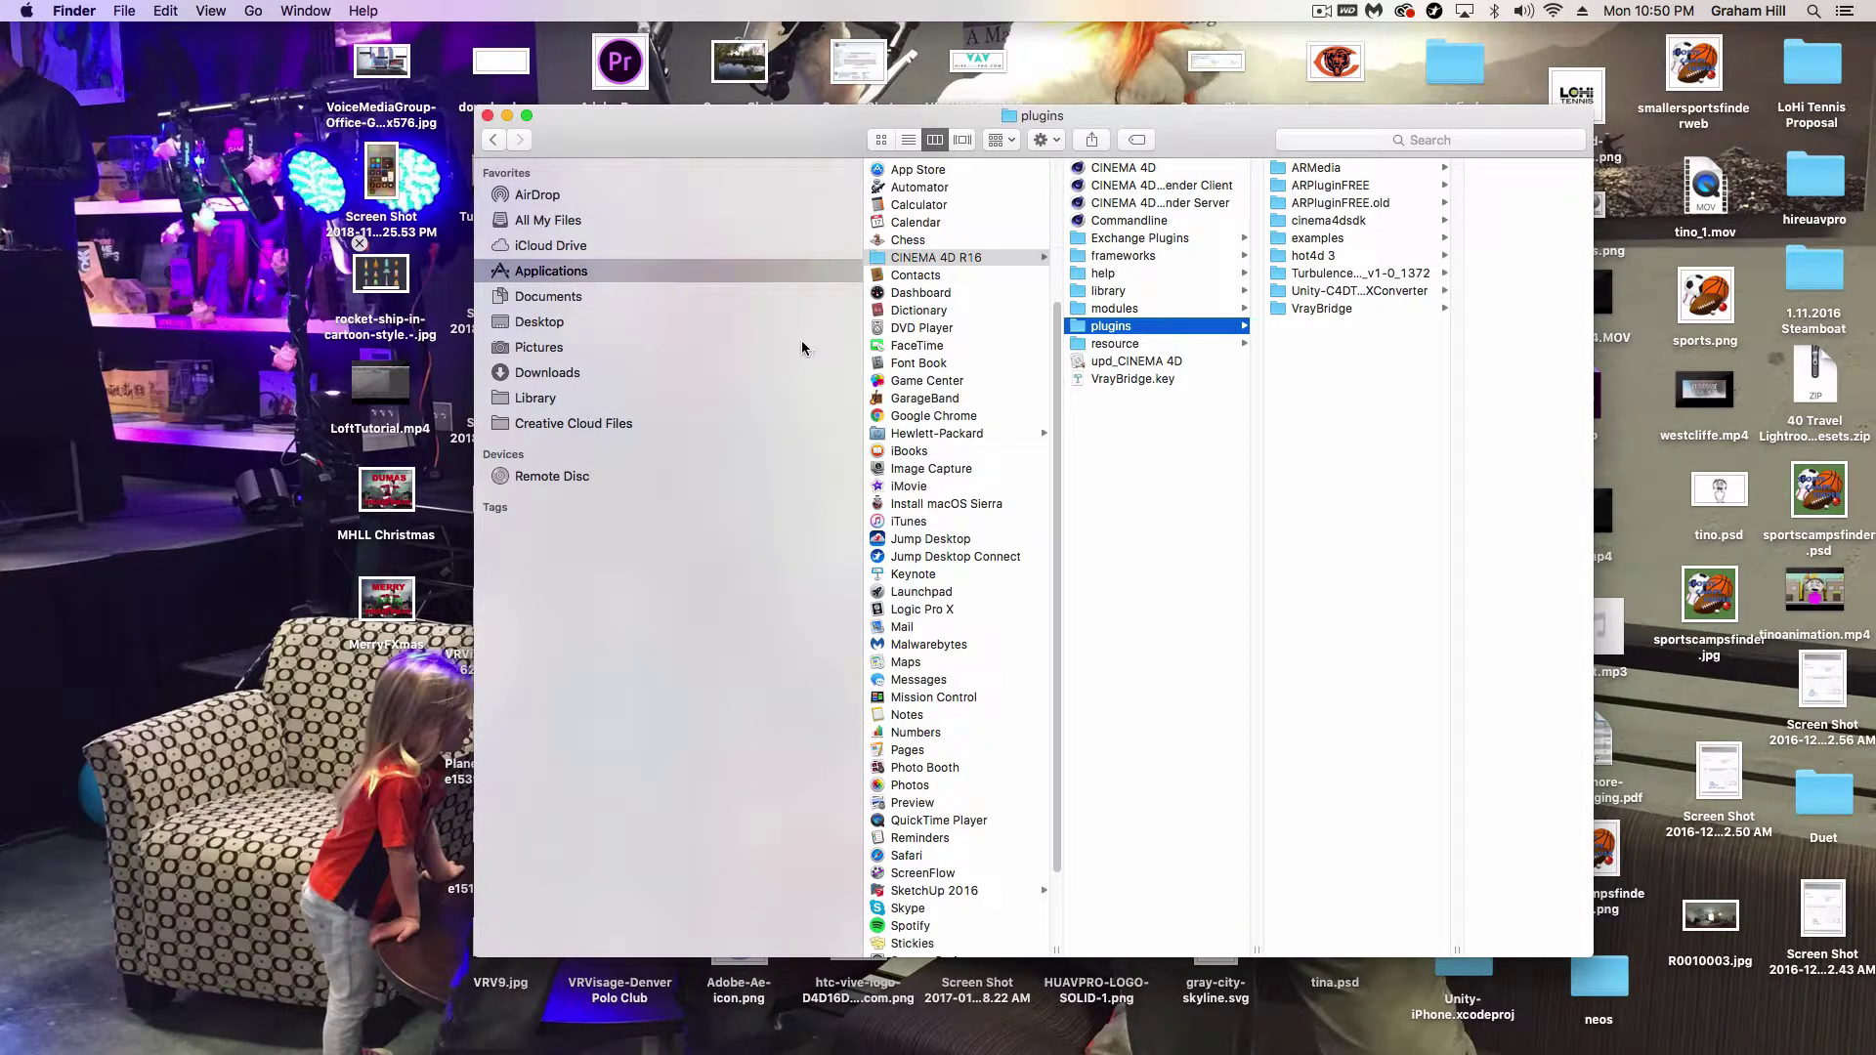
pyautogui.click(548, 374)
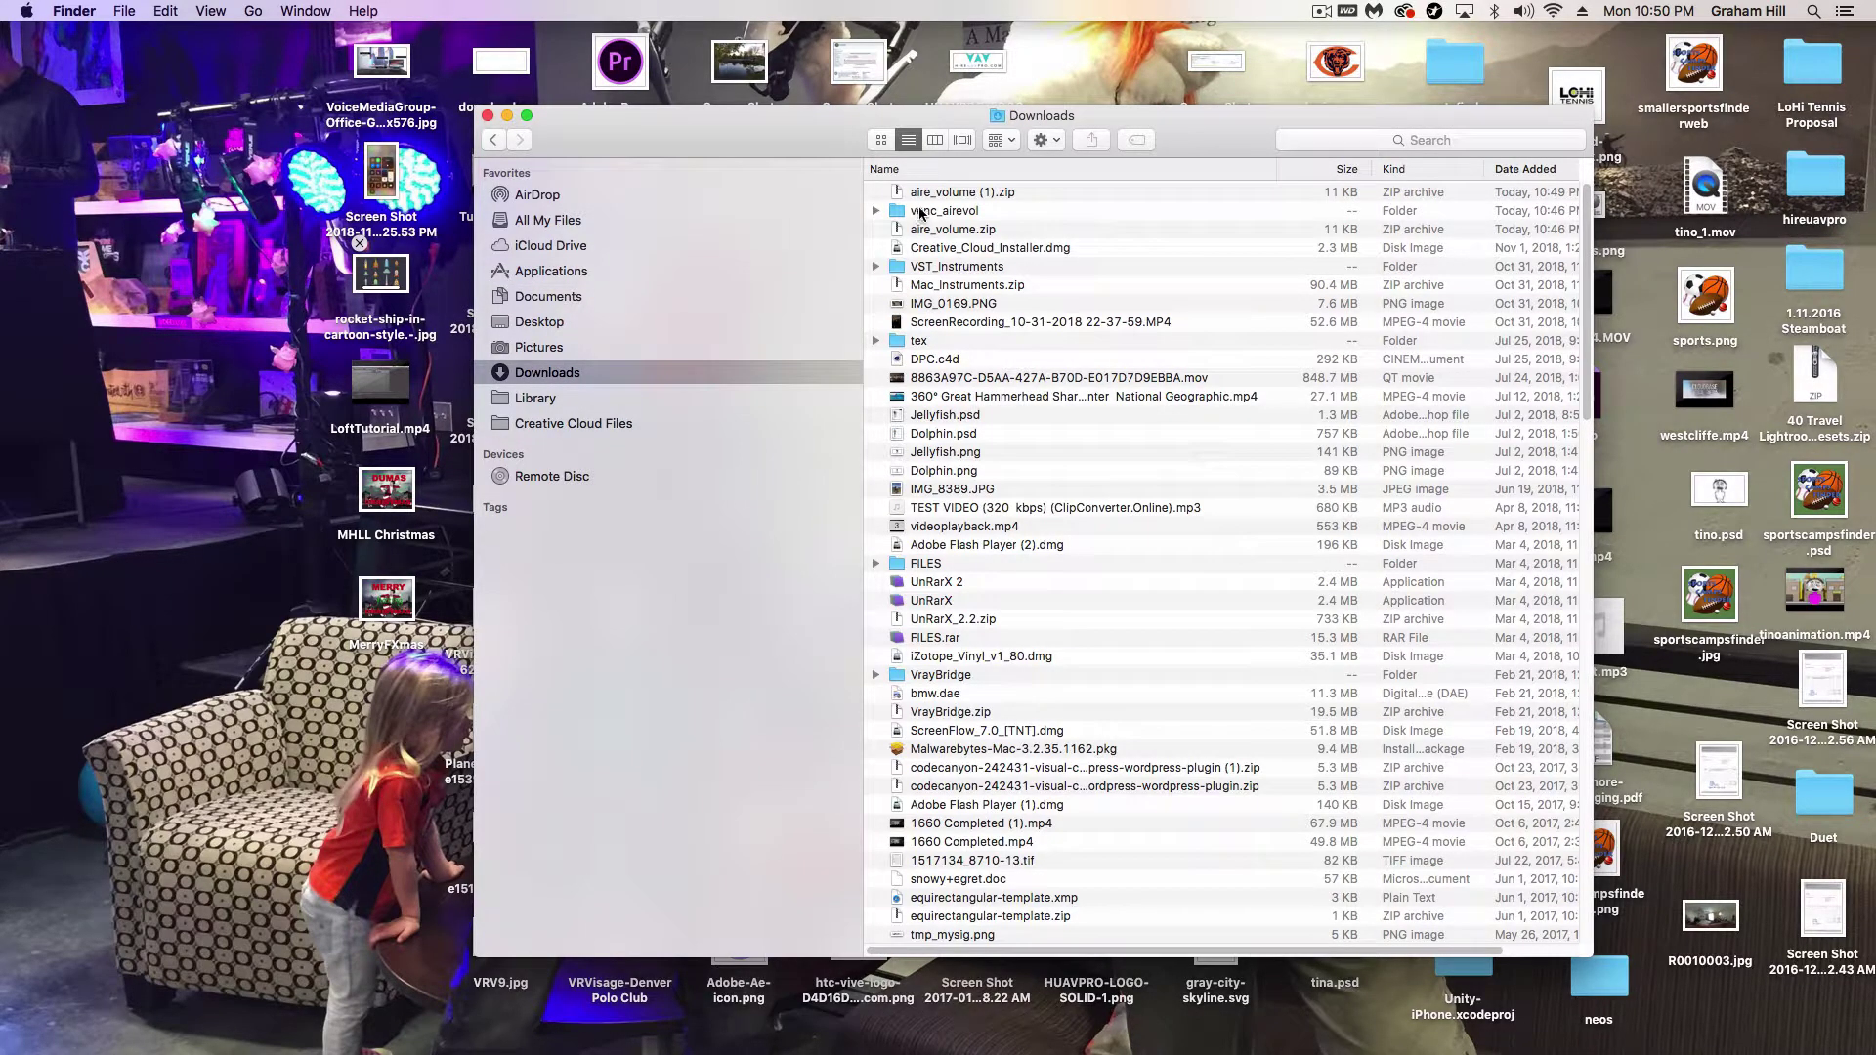
pyautogui.click(922, 214)
pyautogui.moveTo(619, 255); pyautogui.dragTo(225, 381)
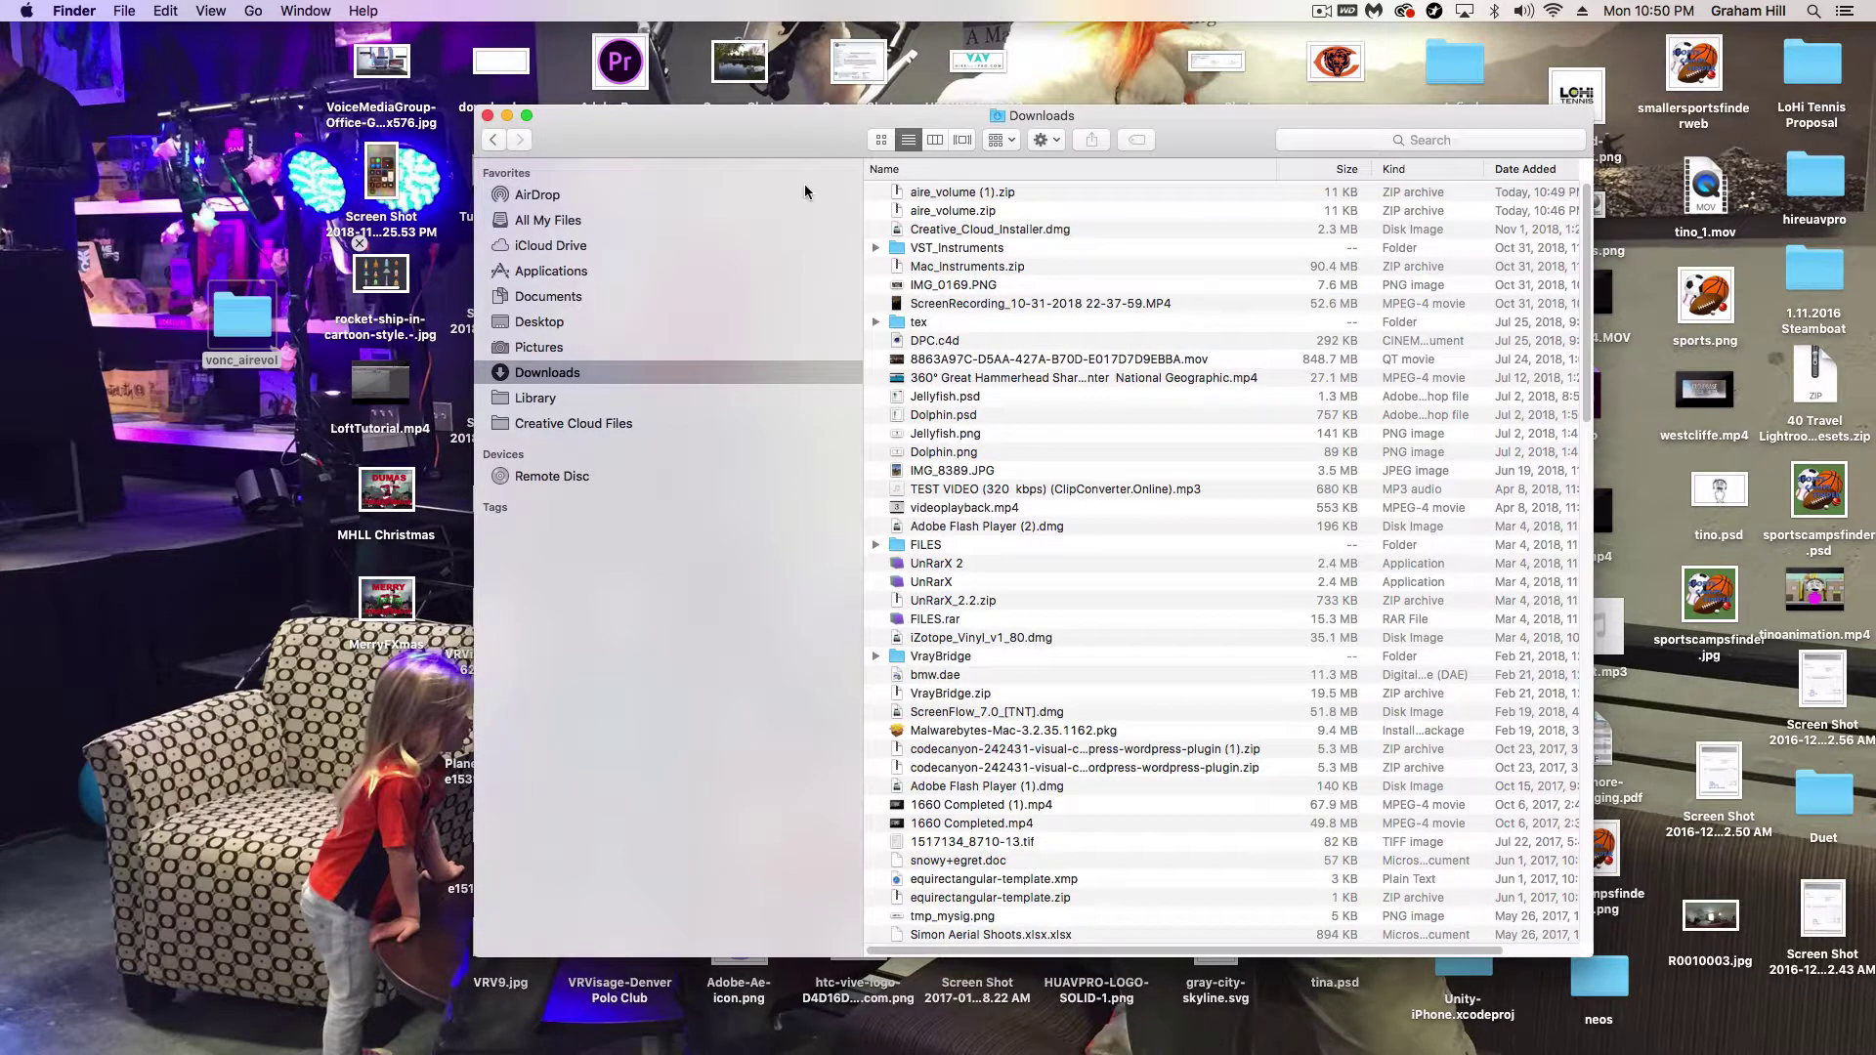
# Drag vonc_airevol from the desktop into CINEMA 4D R16's plugins folder and close Finder
pyautogui.click(553, 272)
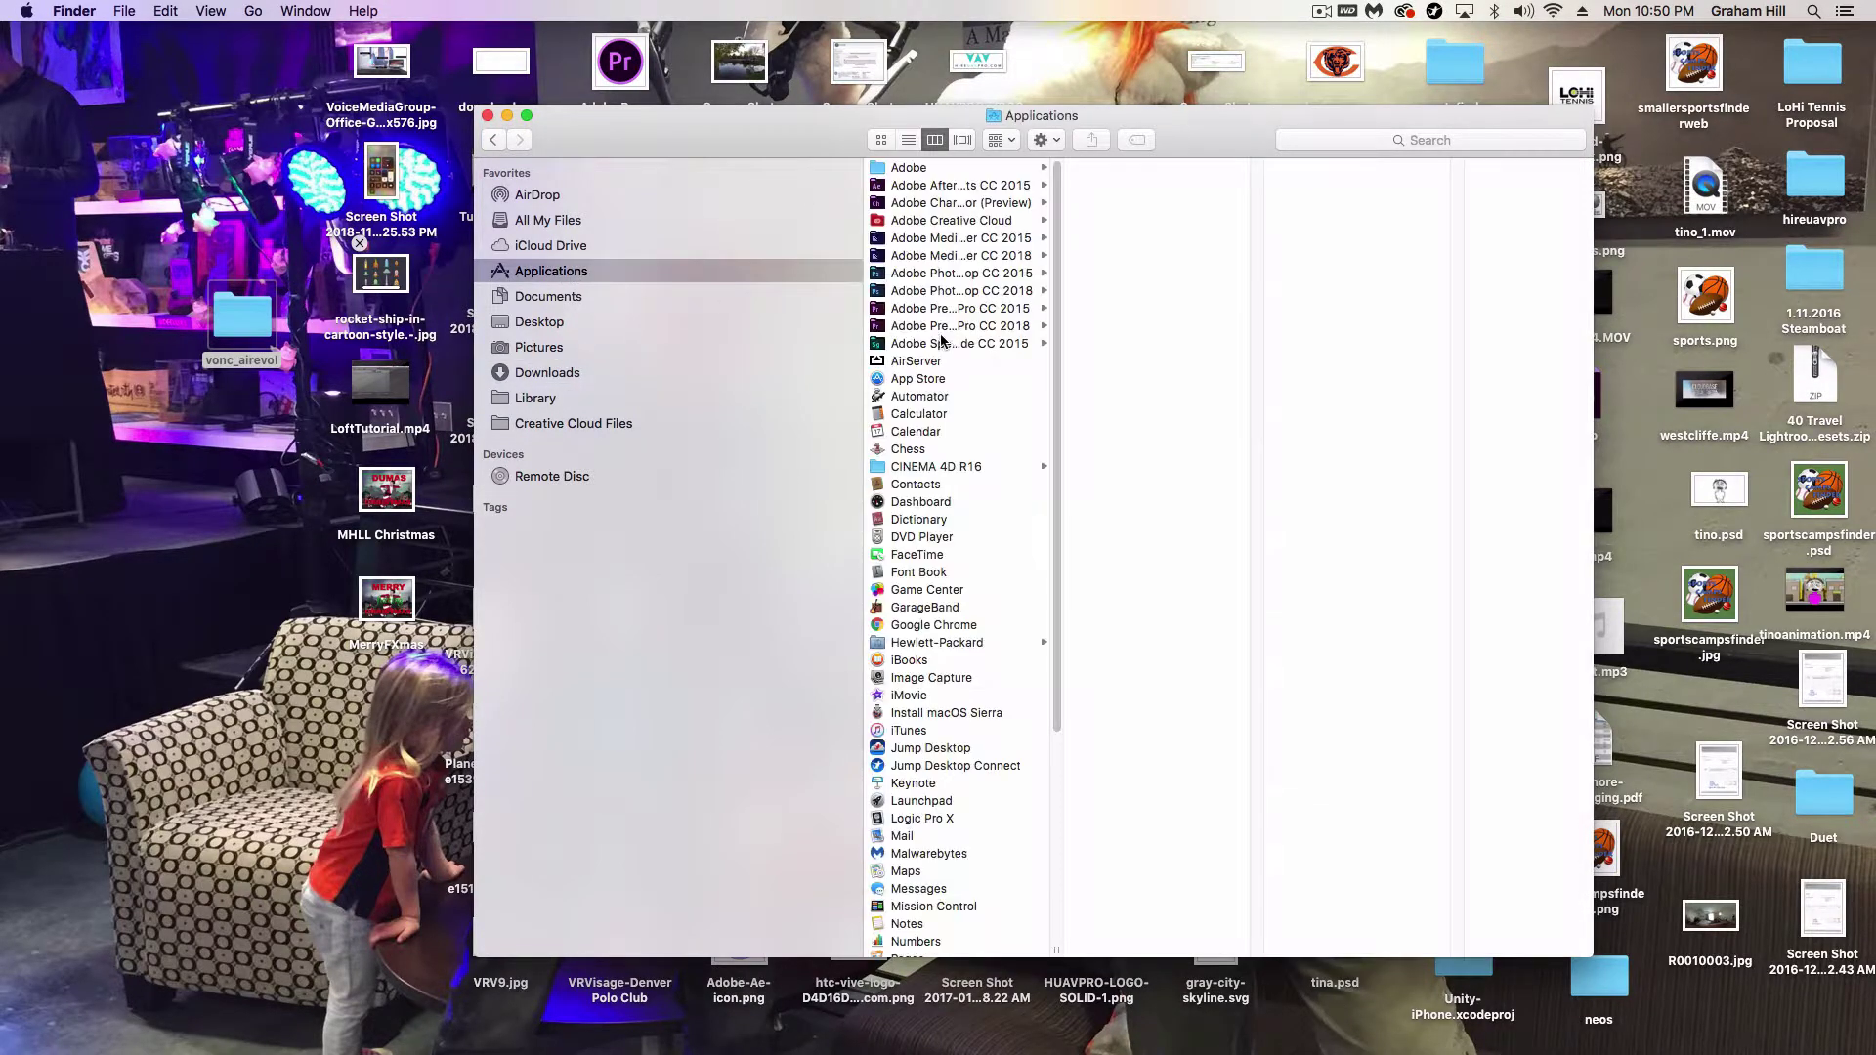
pyautogui.click(949, 467)
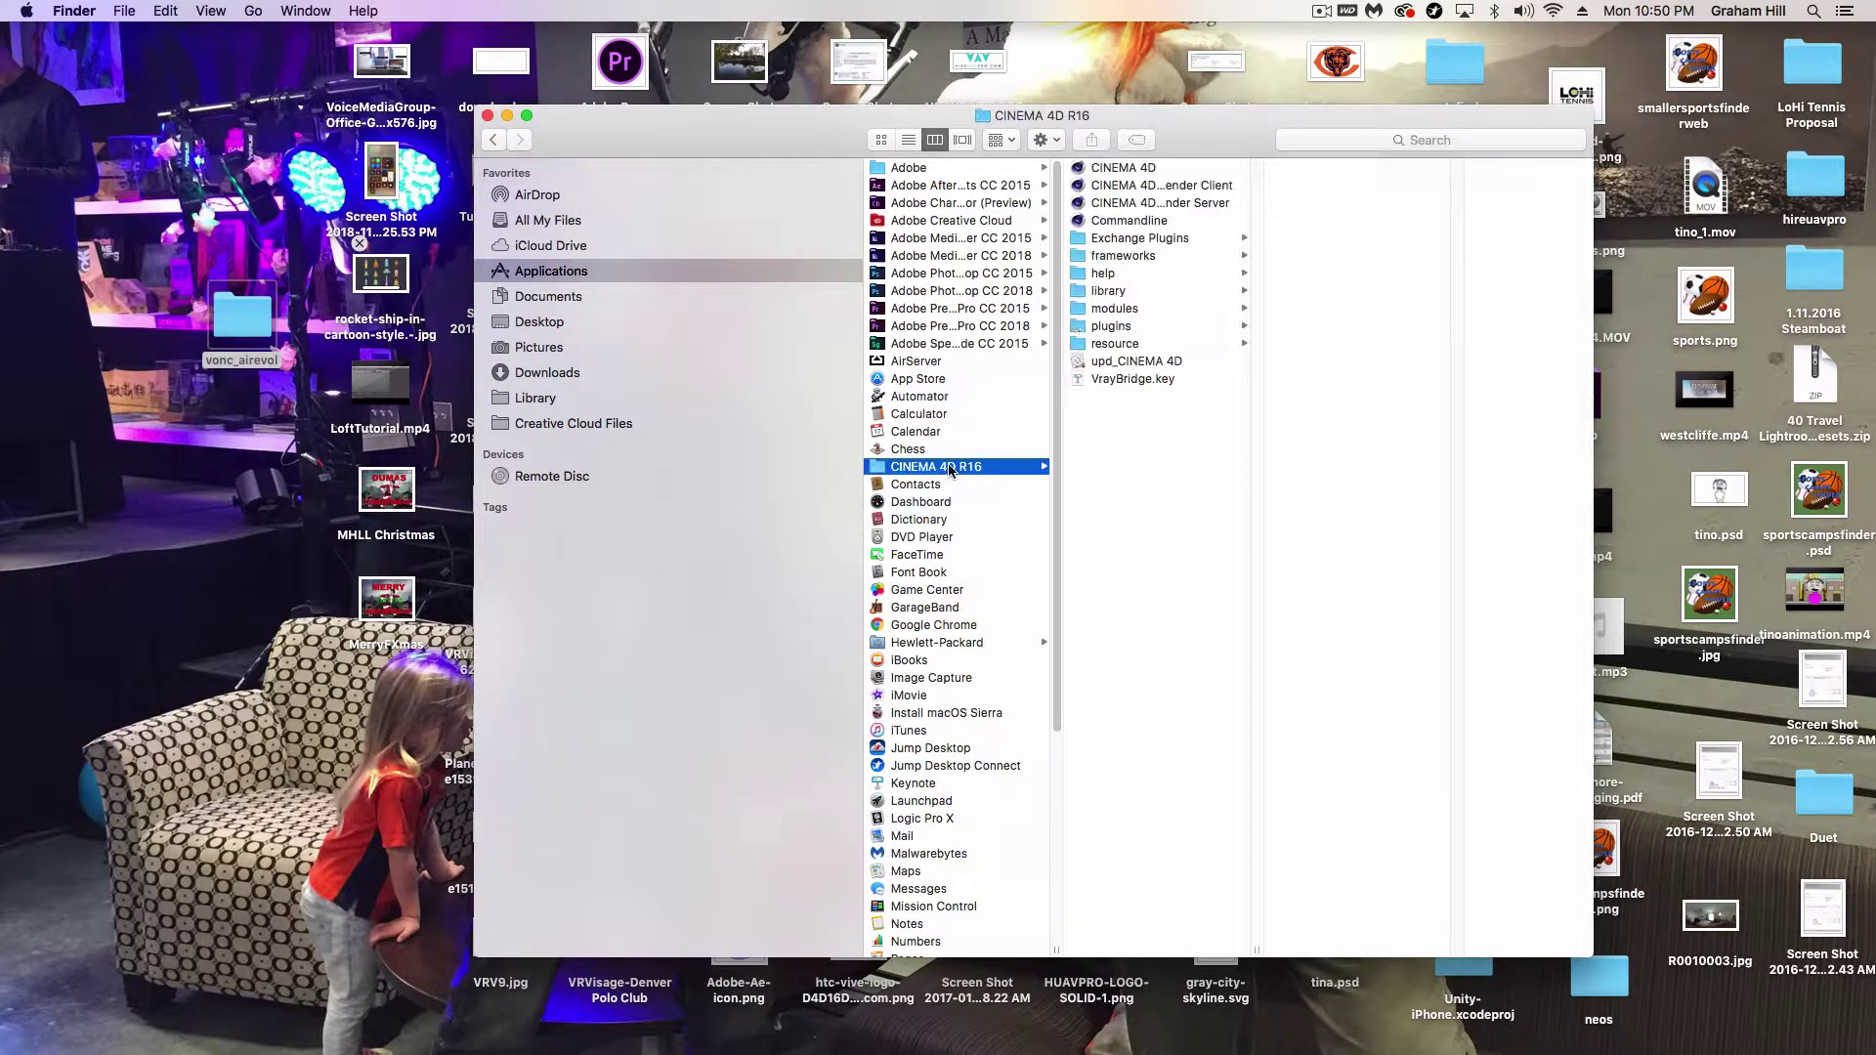
pyautogui.click(1118, 328)
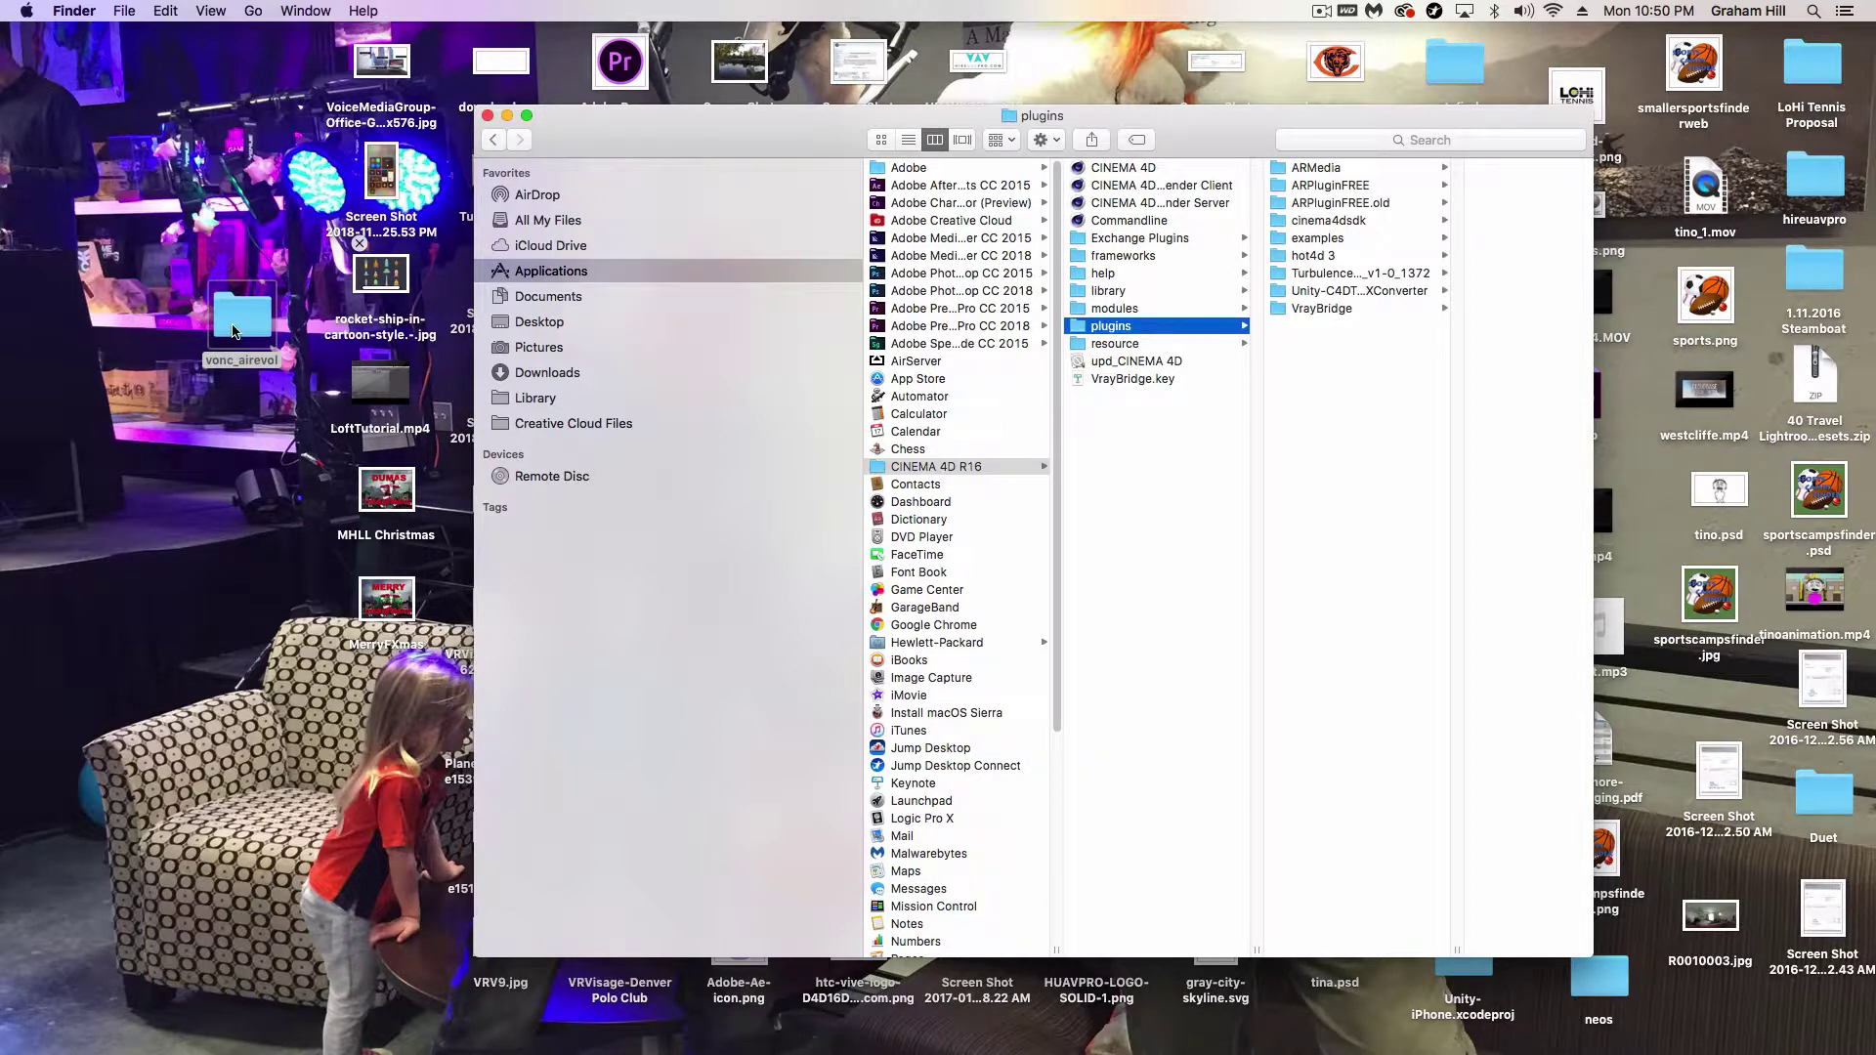
pyautogui.moveTo(234, 332); pyautogui.dragTo(1119, 335)
pyautogui.click(488, 115)
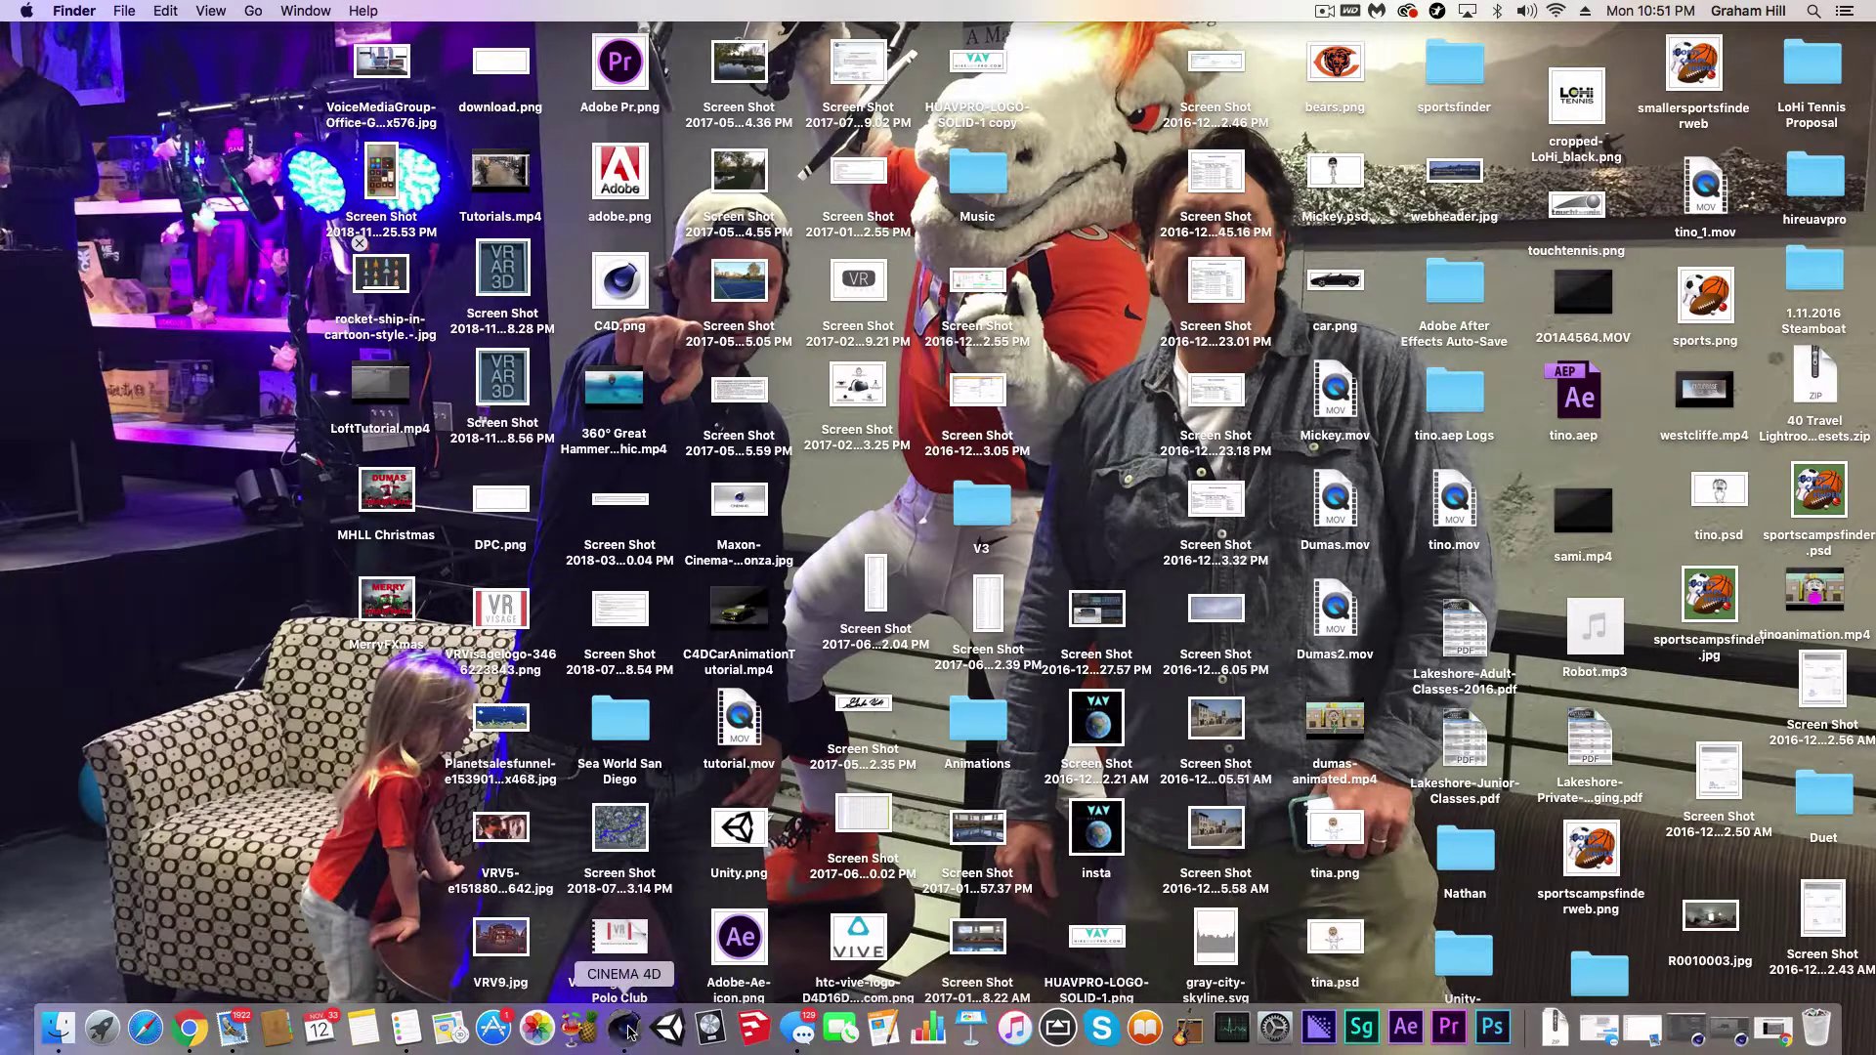
# Return to Cinema 4D and check the Plugins menu for the new plugin
pyautogui.click(625, 1034)
pyautogui.click(731, 53)
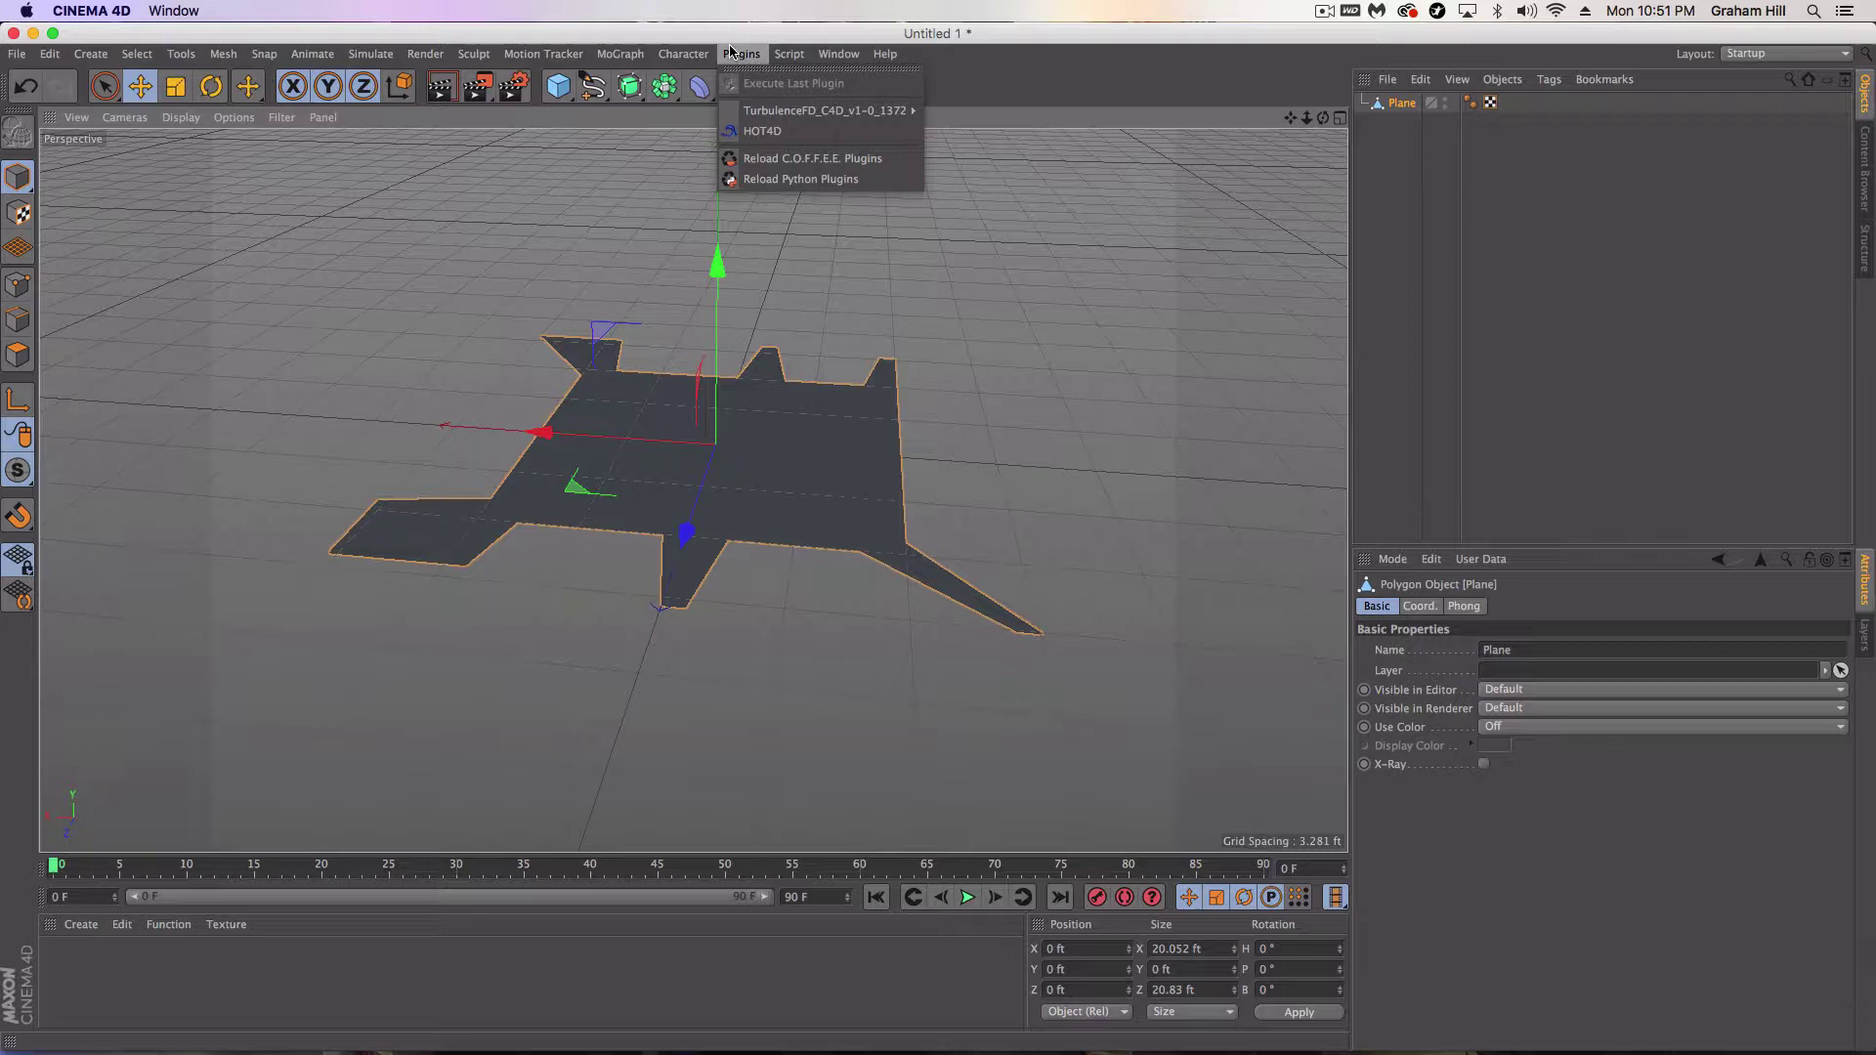
pyautogui.click(579, 45)
pyautogui.click(64, 10)
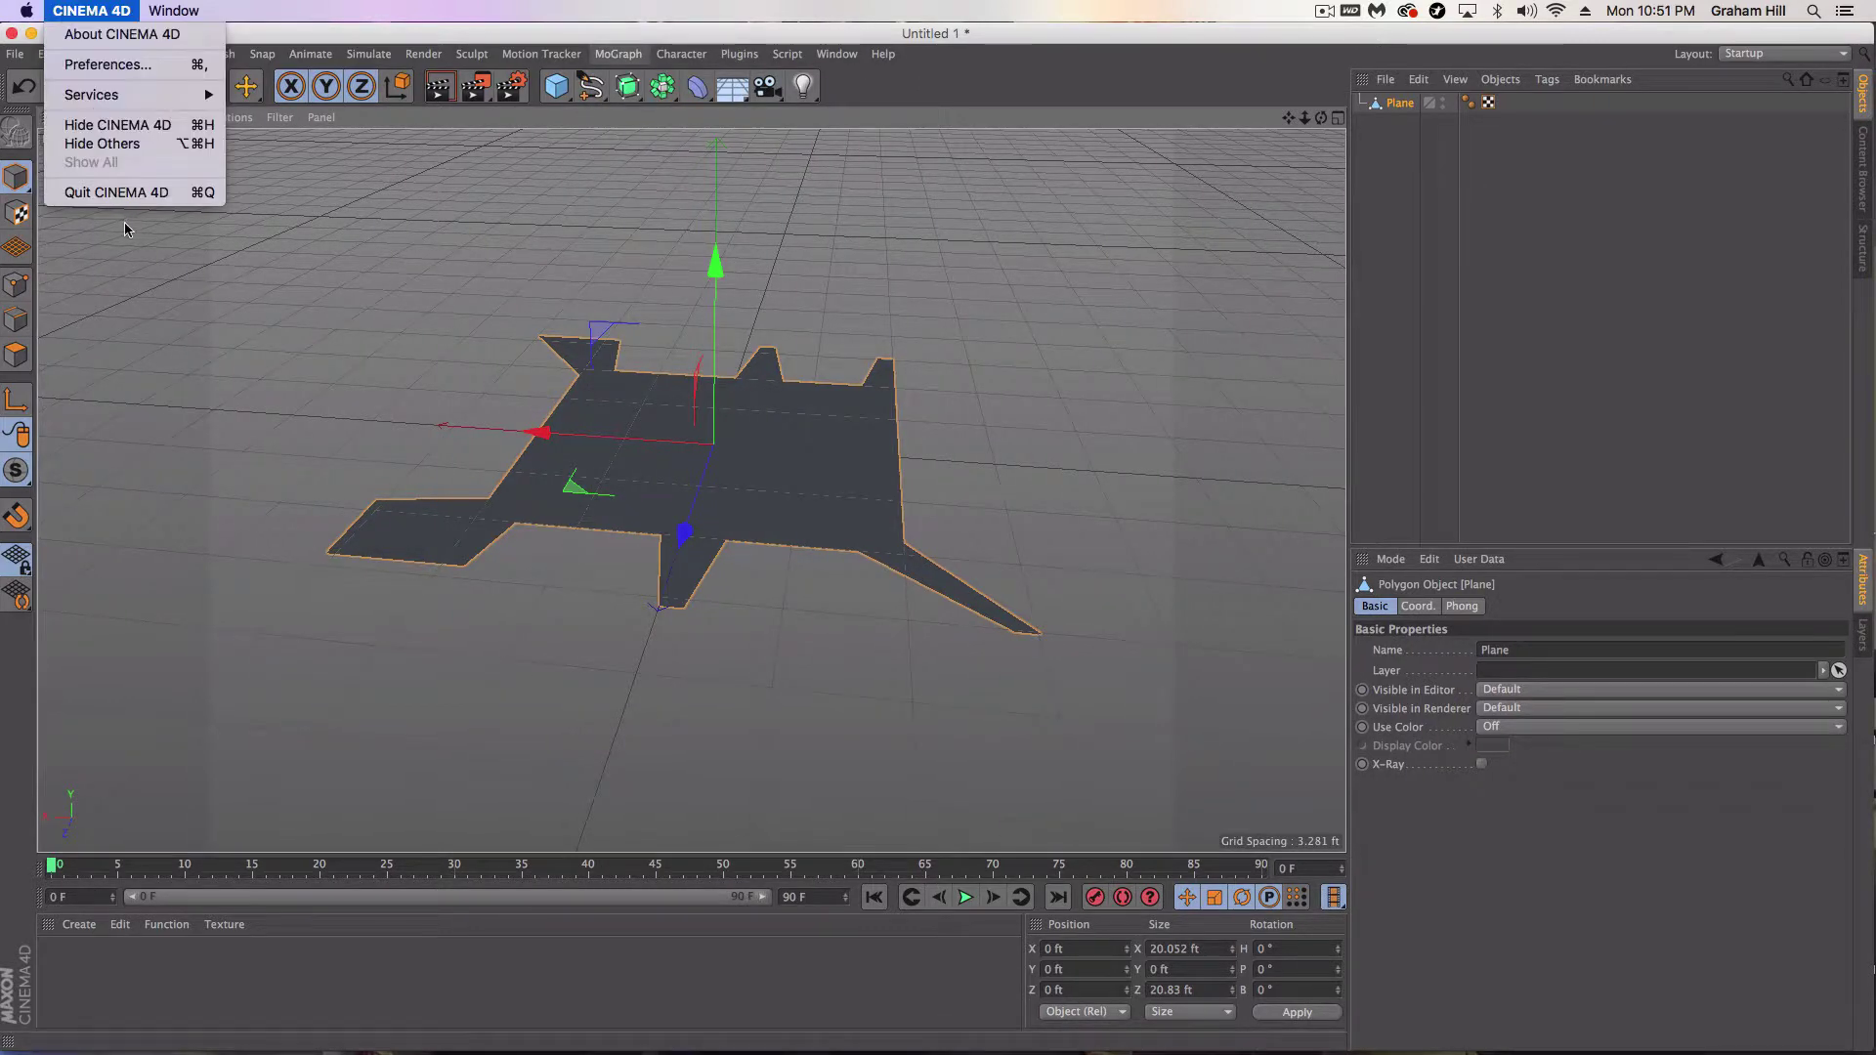
pyautogui.click(630, 195)
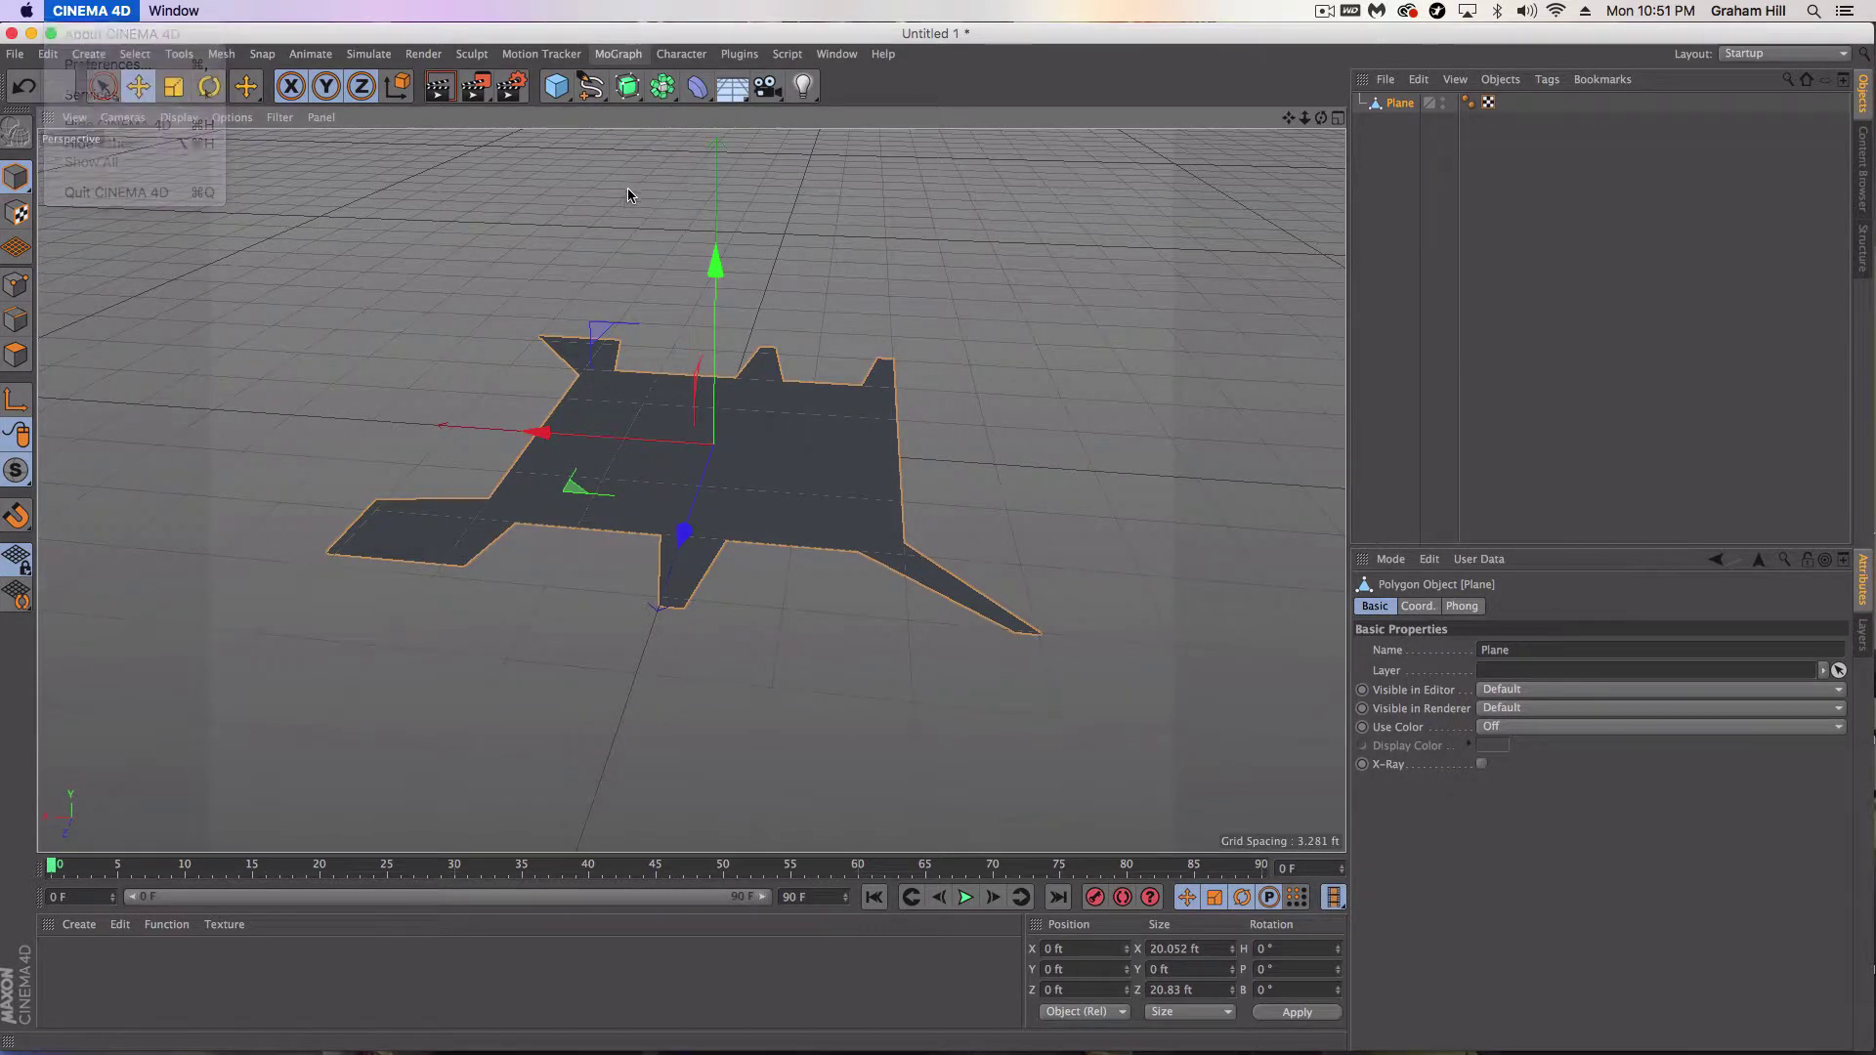
# Save the scene under the name surfacearea.c4d
pyautogui.click(15, 54)
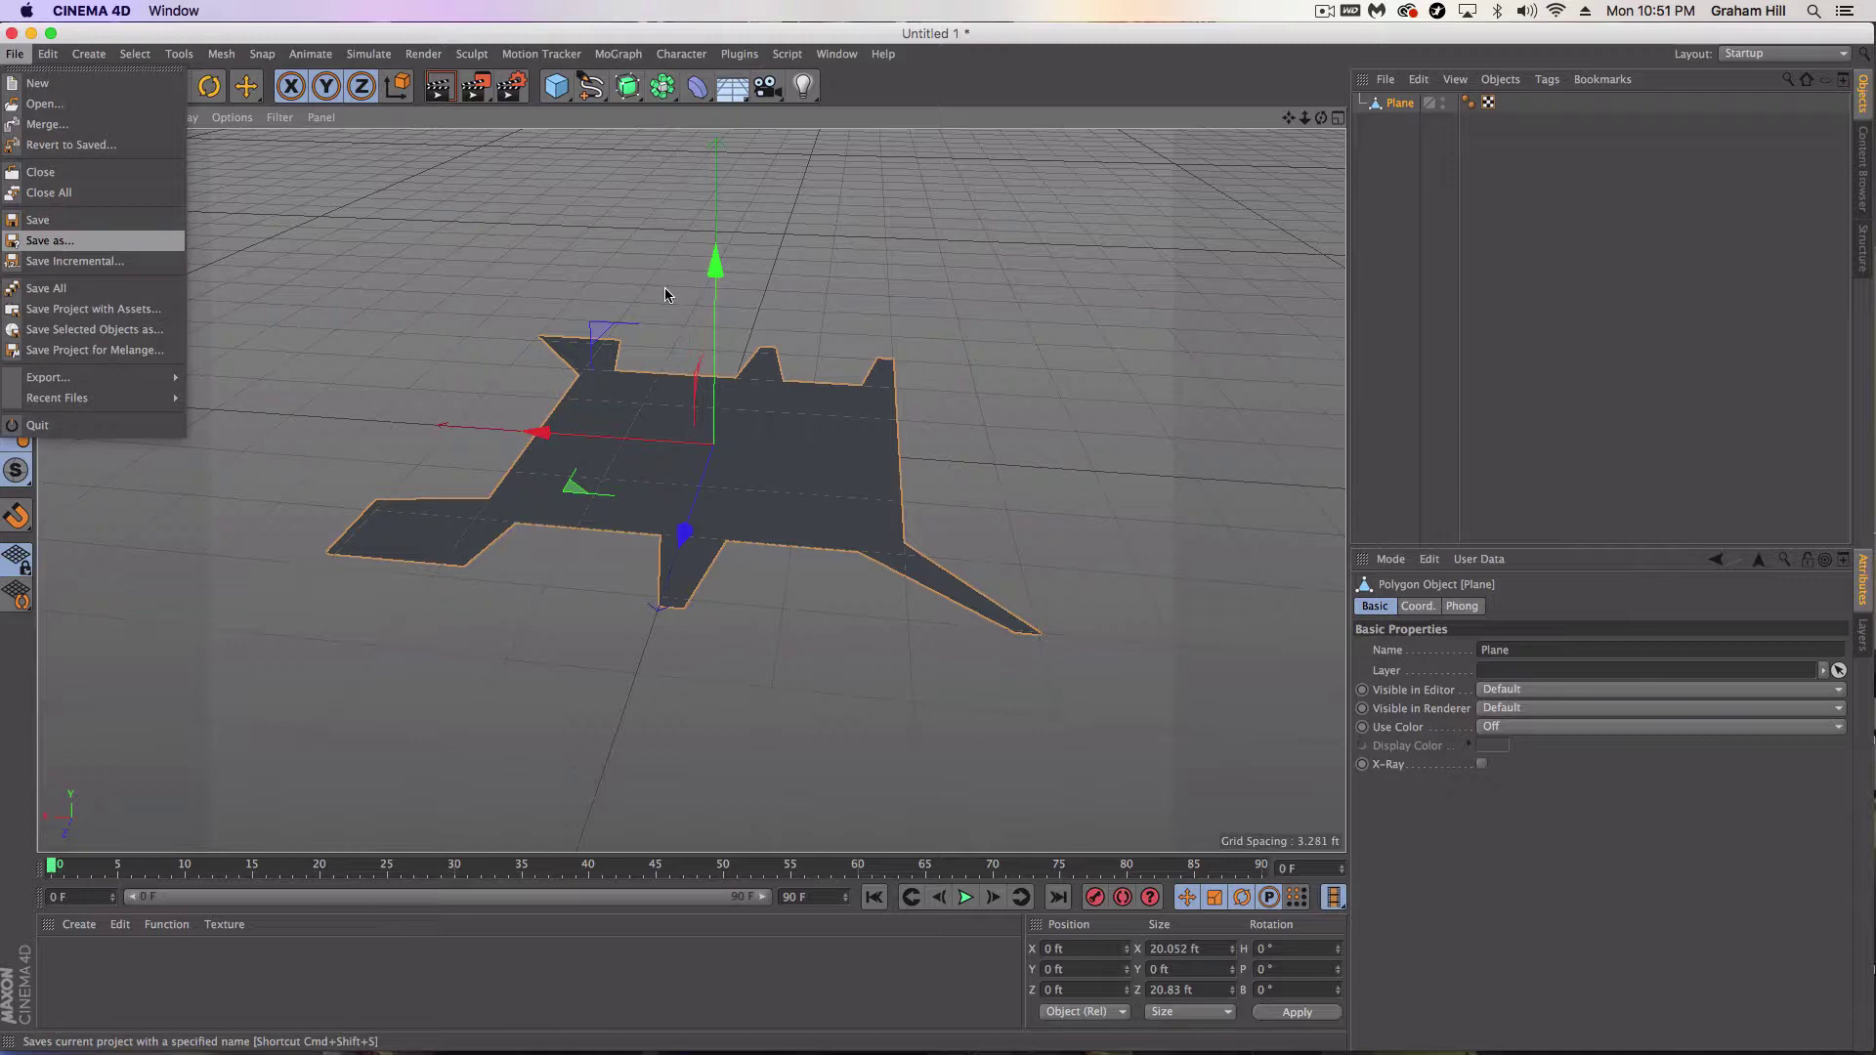
pyautogui.press('Return')
pyautogui.click(870, 289)
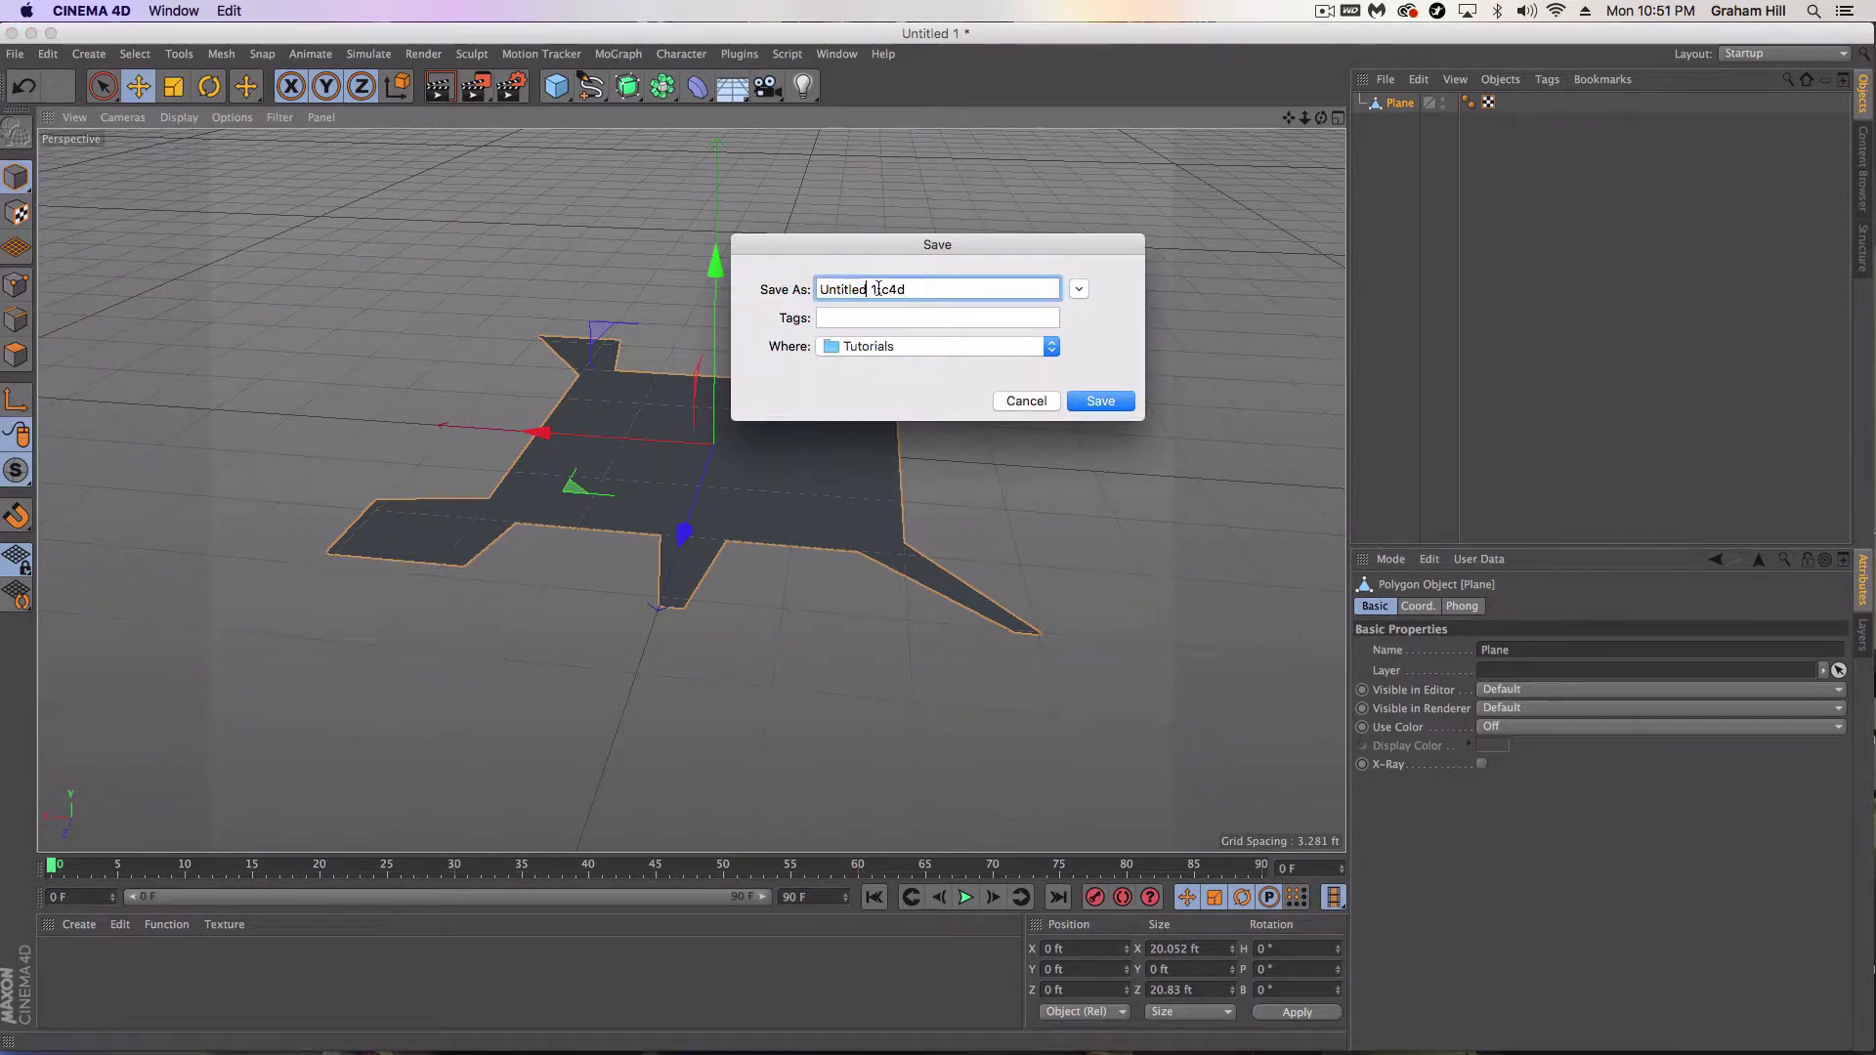
pyautogui.moveTo(877, 290); pyautogui.dragTo(813, 287)
pyautogui.write('surfacearea')
pyautogui.press('Return')
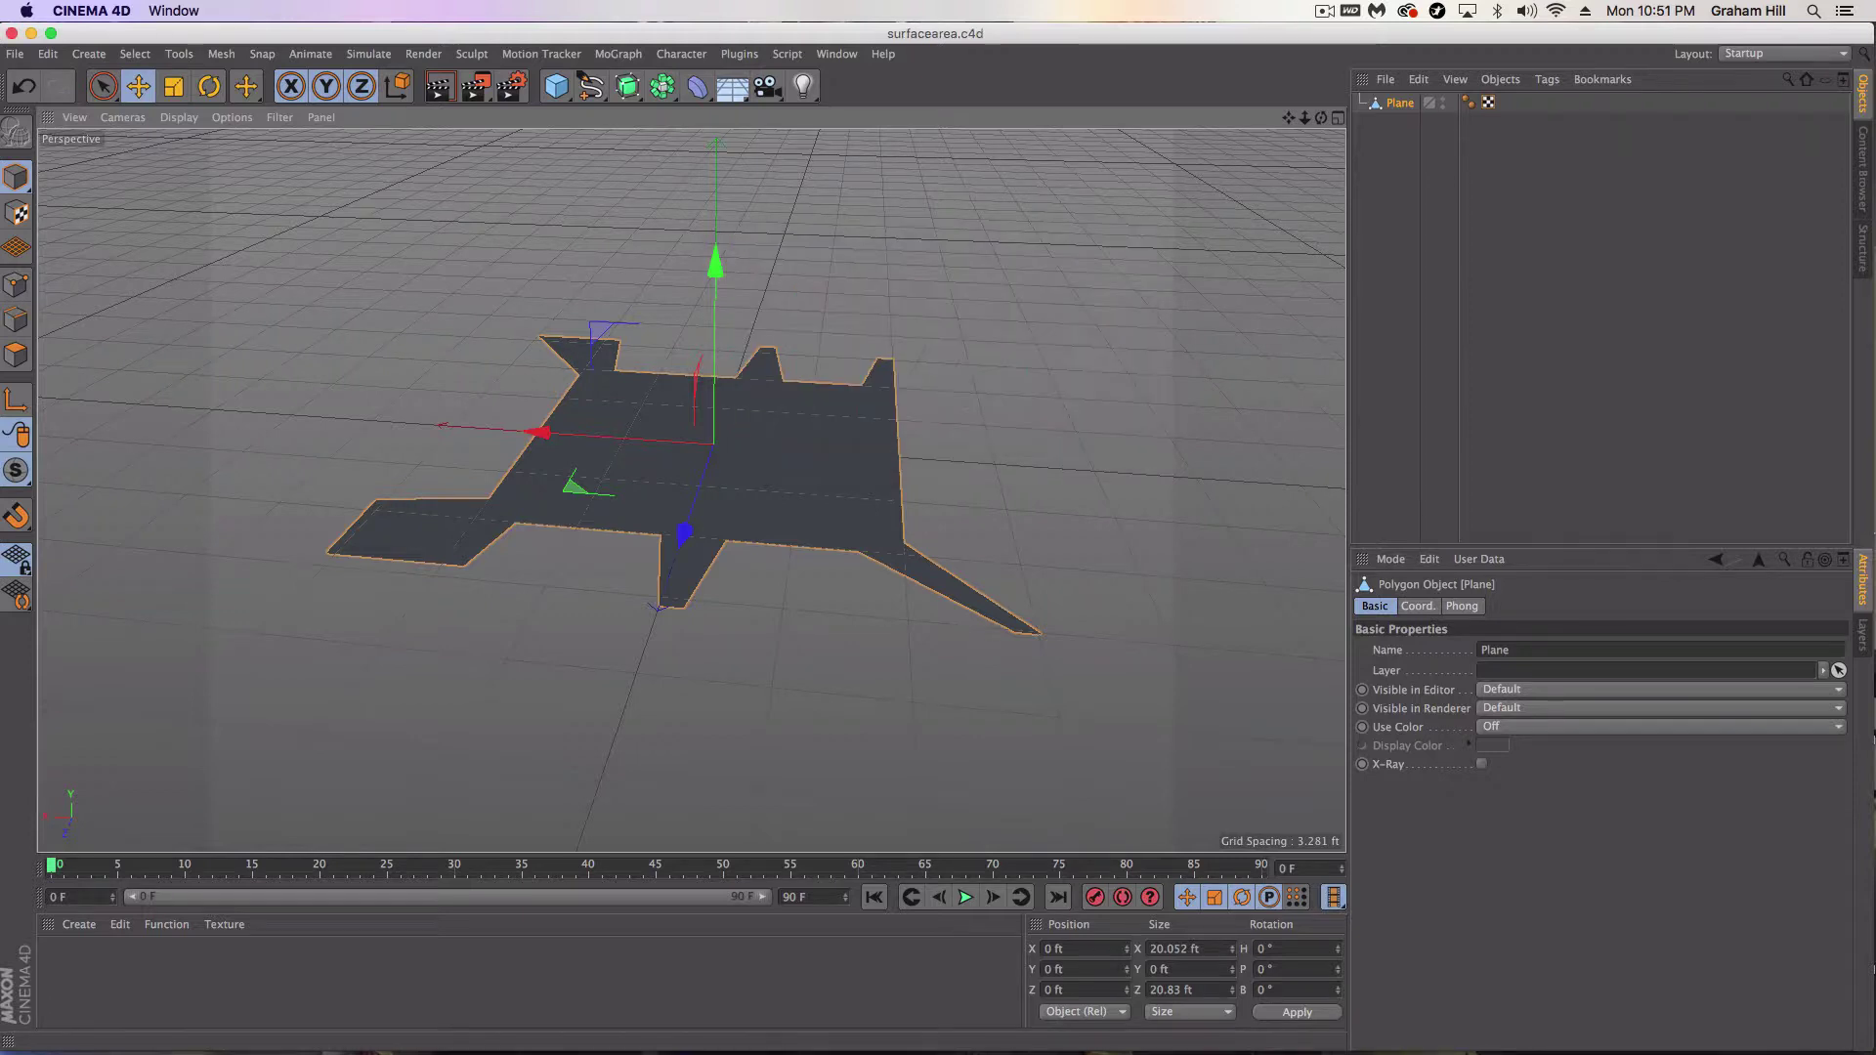
# Quit Cinema 4D and relaunch it from the Dock
pyautogui.click(113, 12)
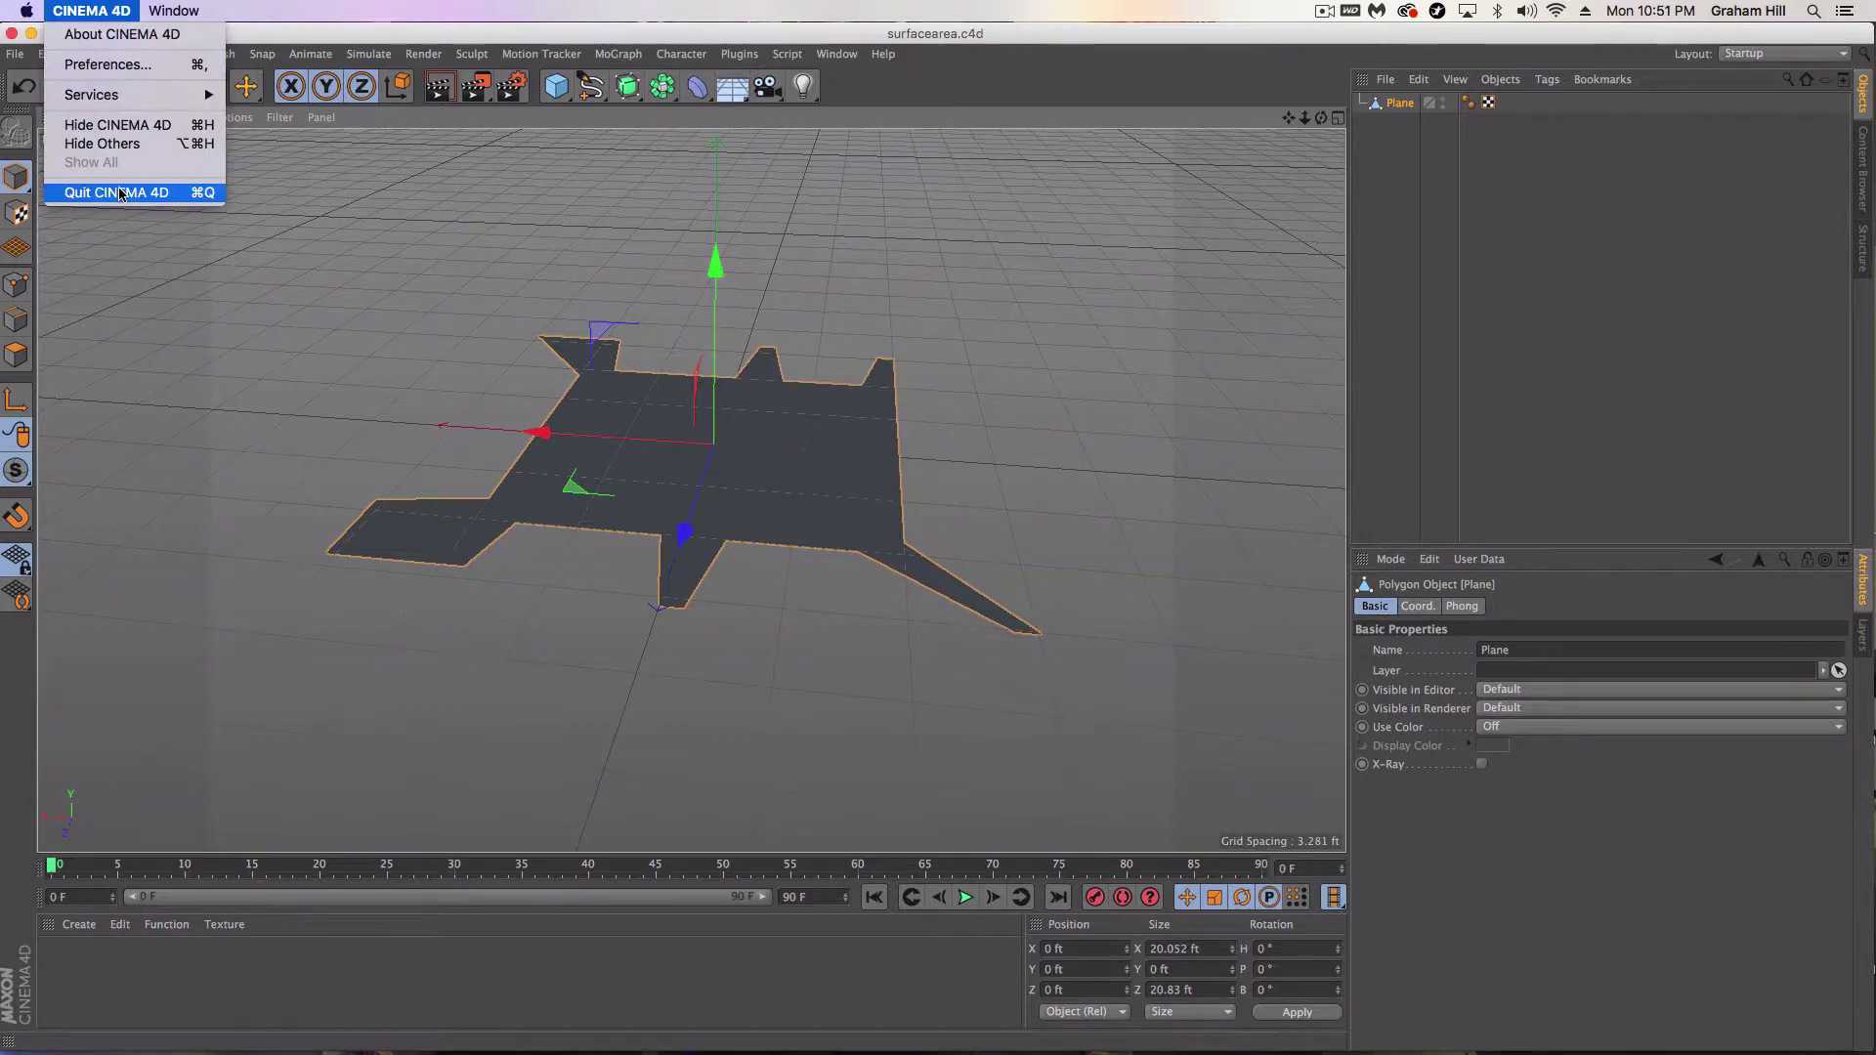
pyautogui.click(116, 194)
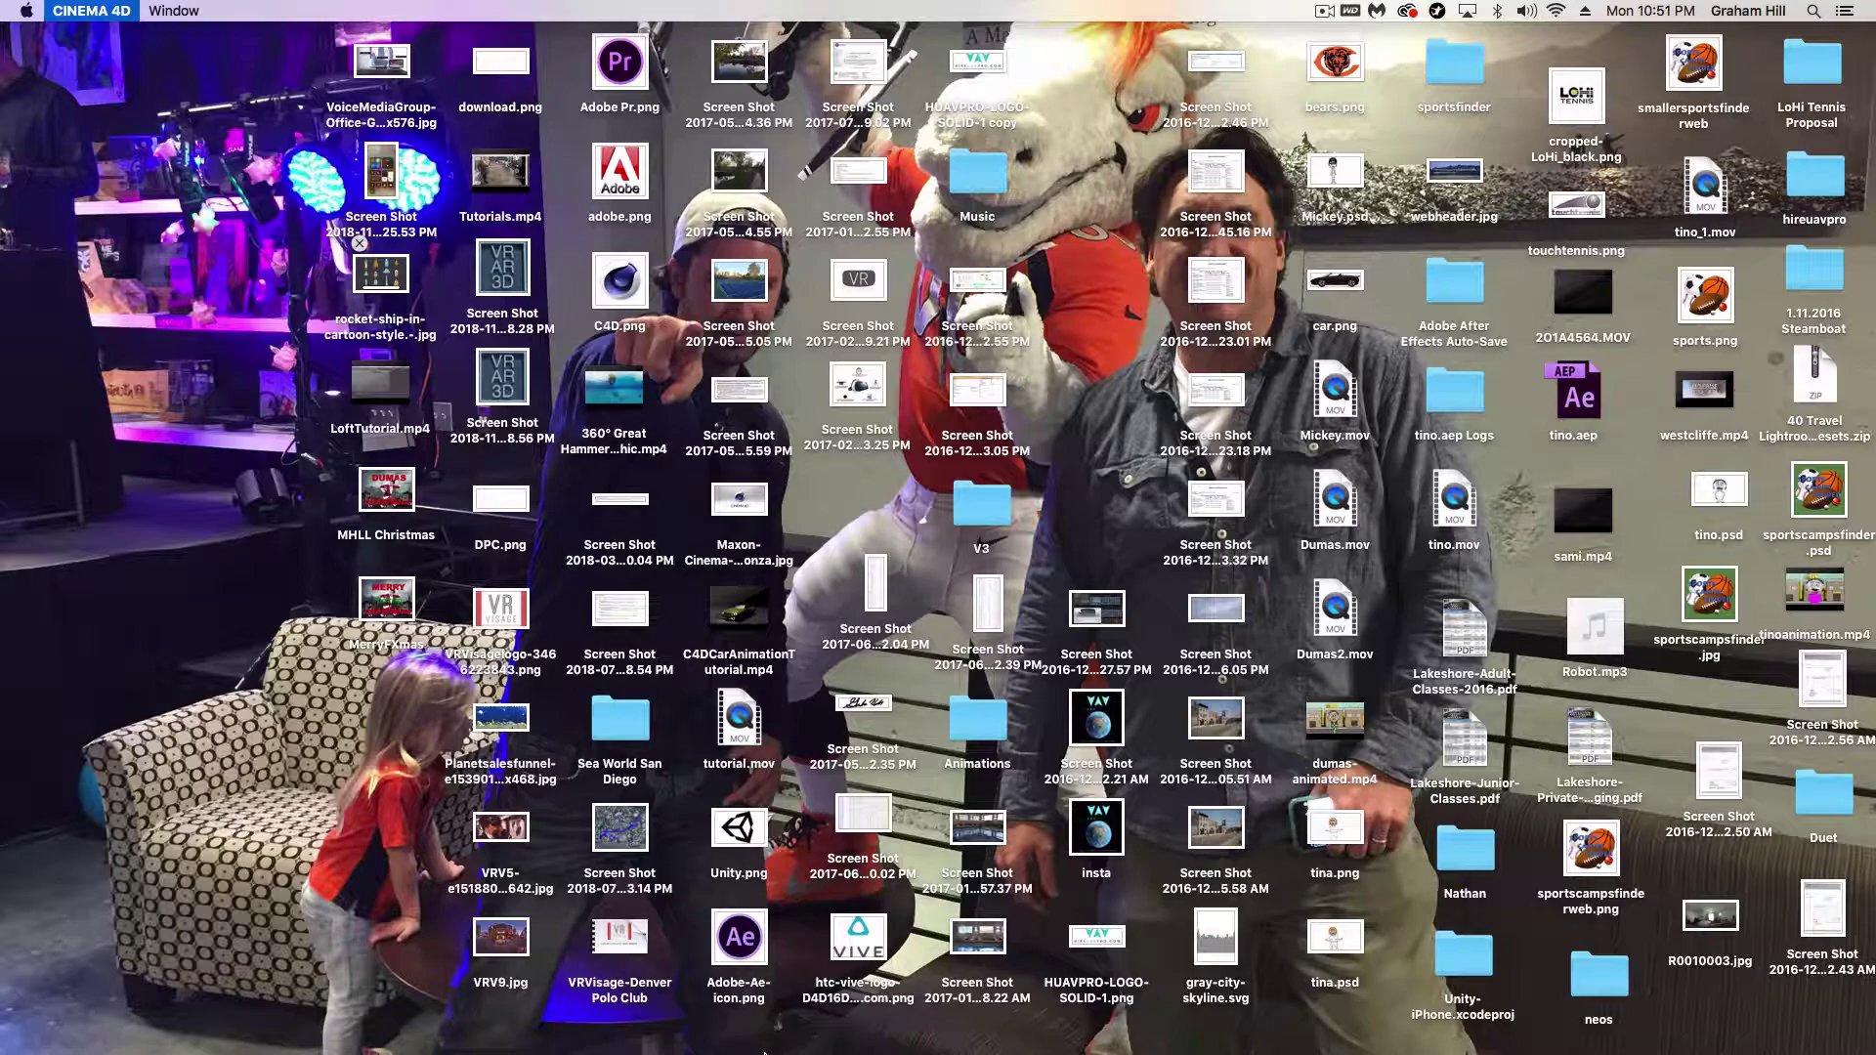
pyautogui.click(654, 1024)
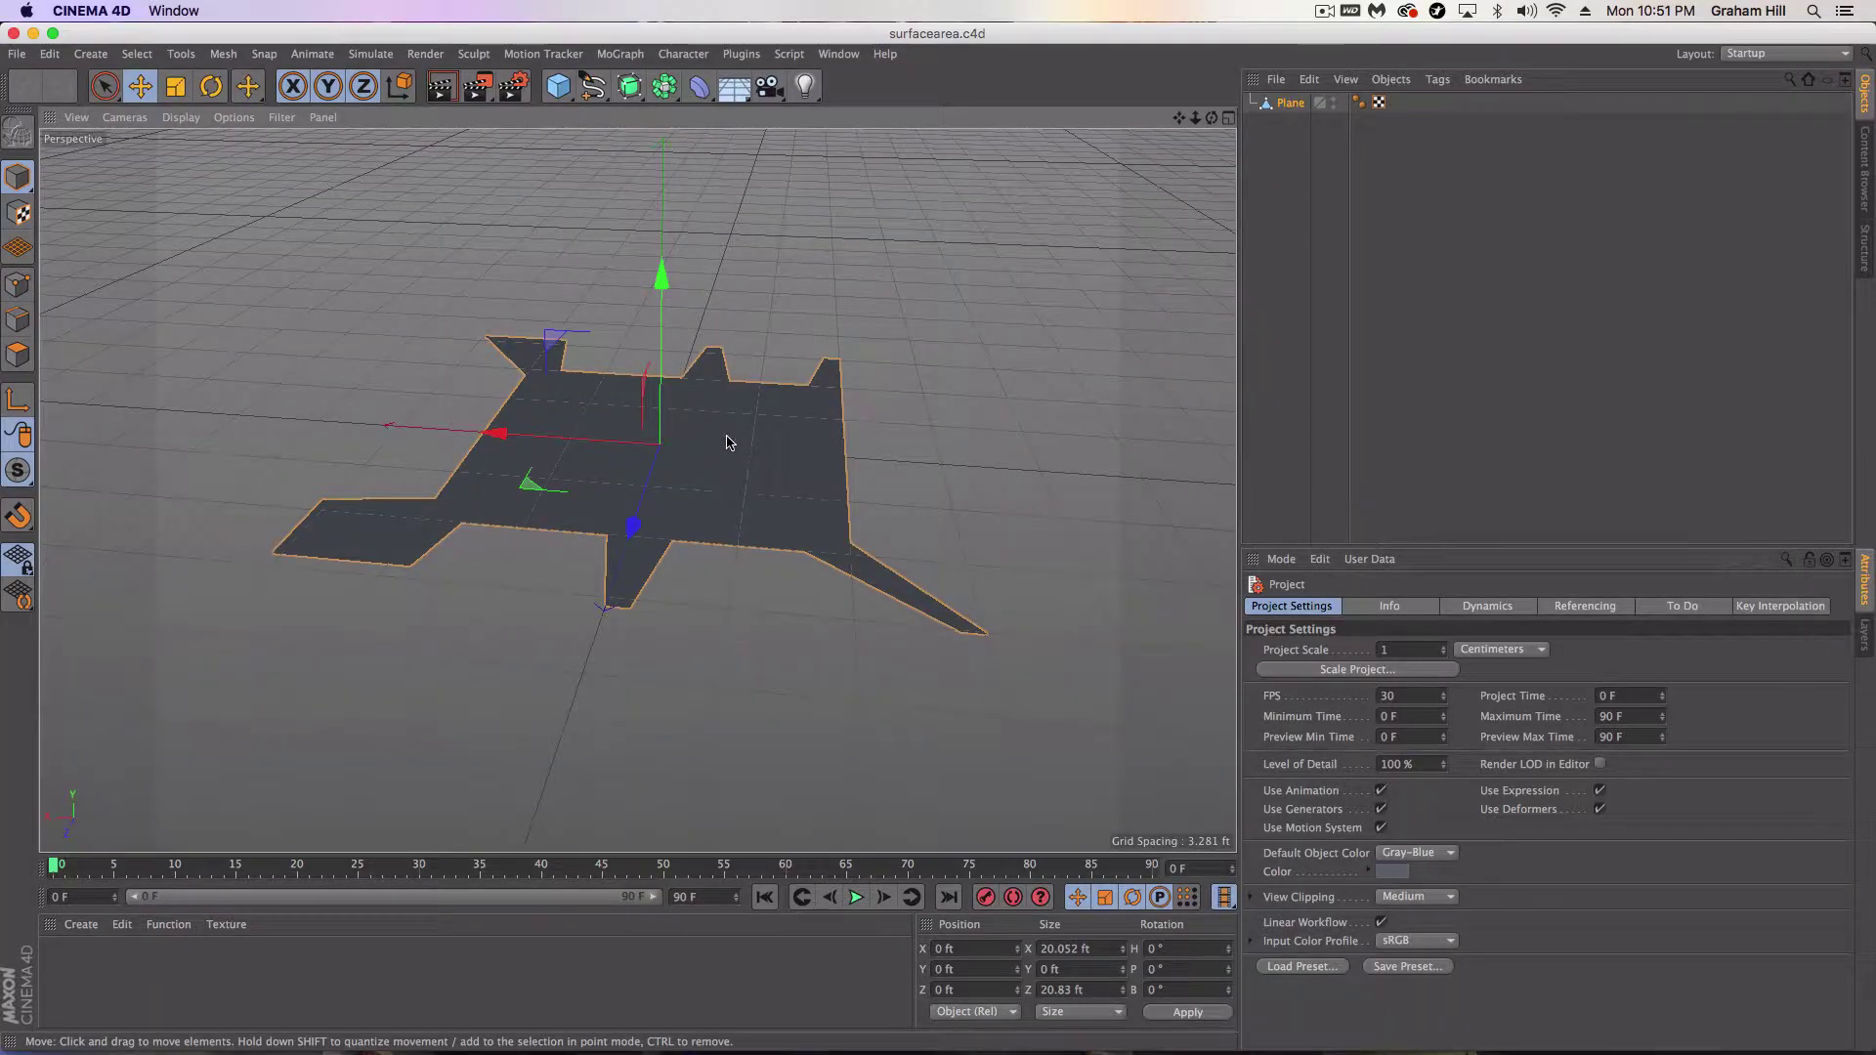
# Launch Plugins > Area and Volume and move its dialog aside, showing the Plane's 216.6975 ft² area
pyautogui.keyDown('alt'); pyautogui.moveTo(728, 440); pyautogui.dragTo(622, 467); pyautogui.keyUp('alt')
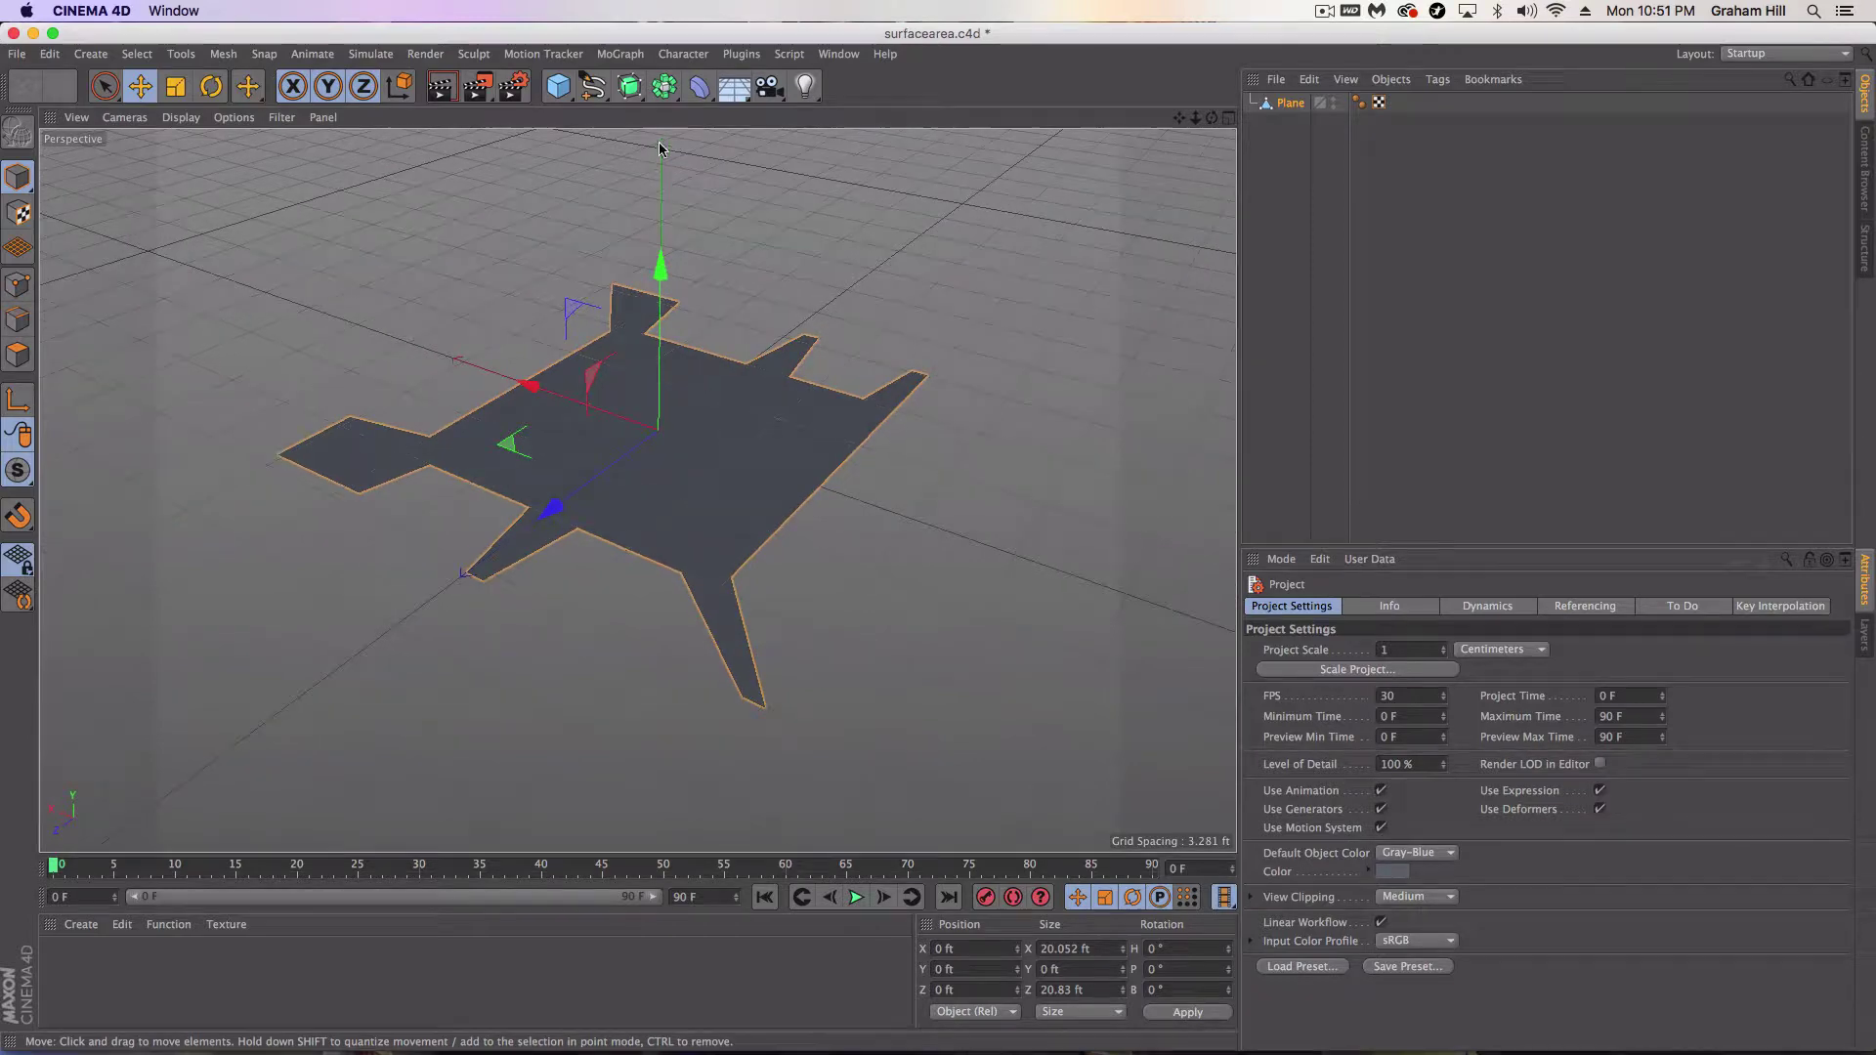
pyautogui.click(753, 56)
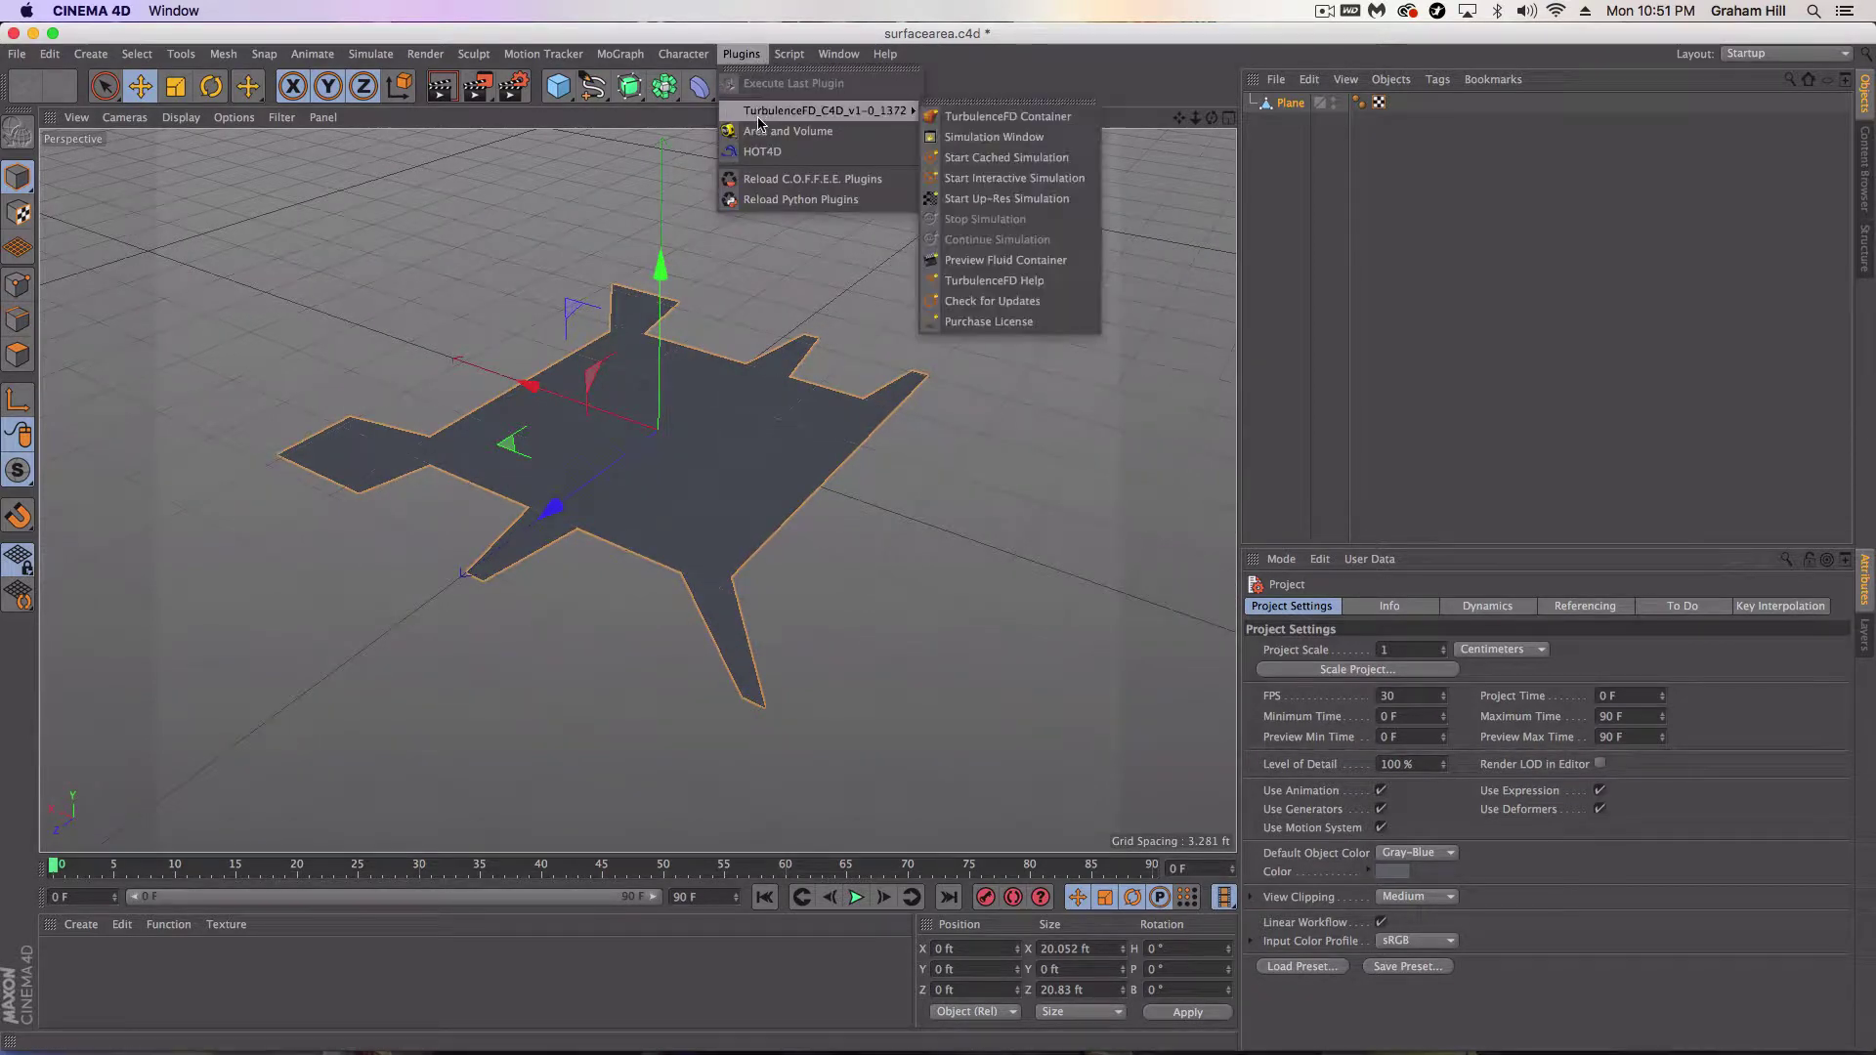
pyautogui.click(761, 134)
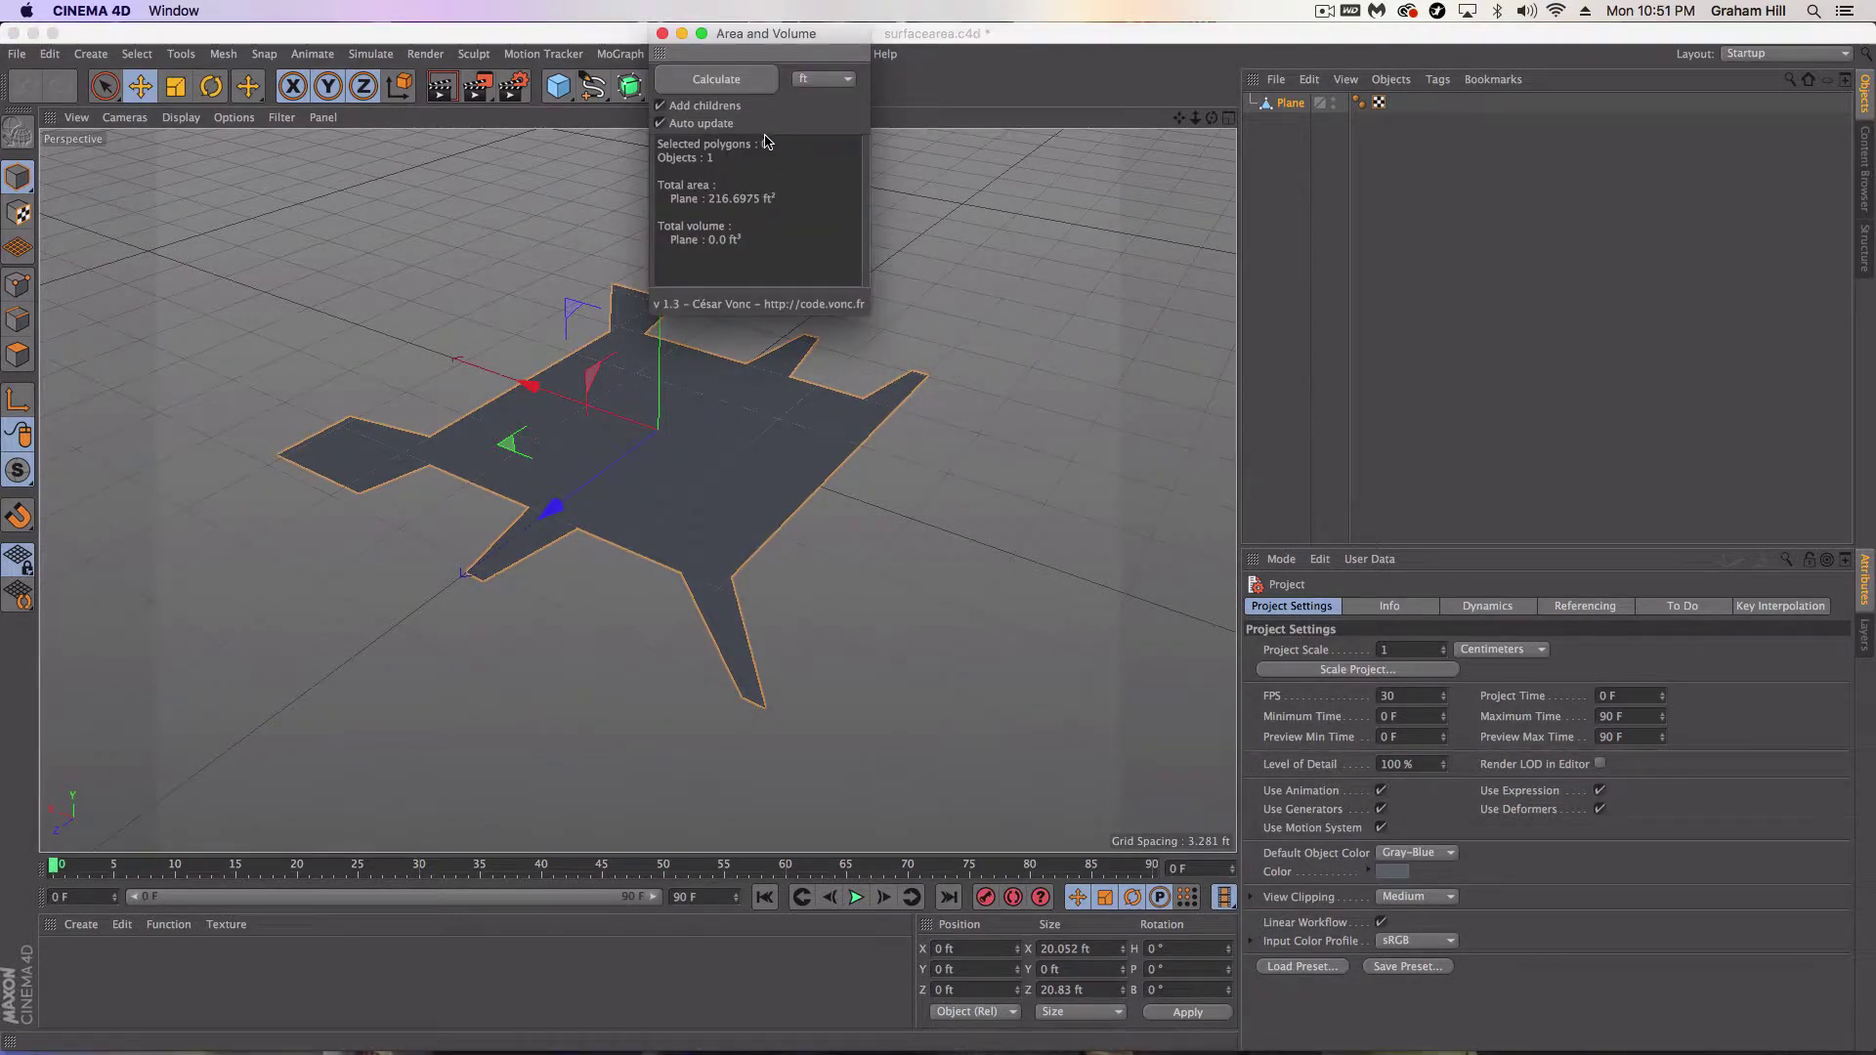
pyautogui.moveTo(743, 41); pyautogui.dragTo(1475, 229)
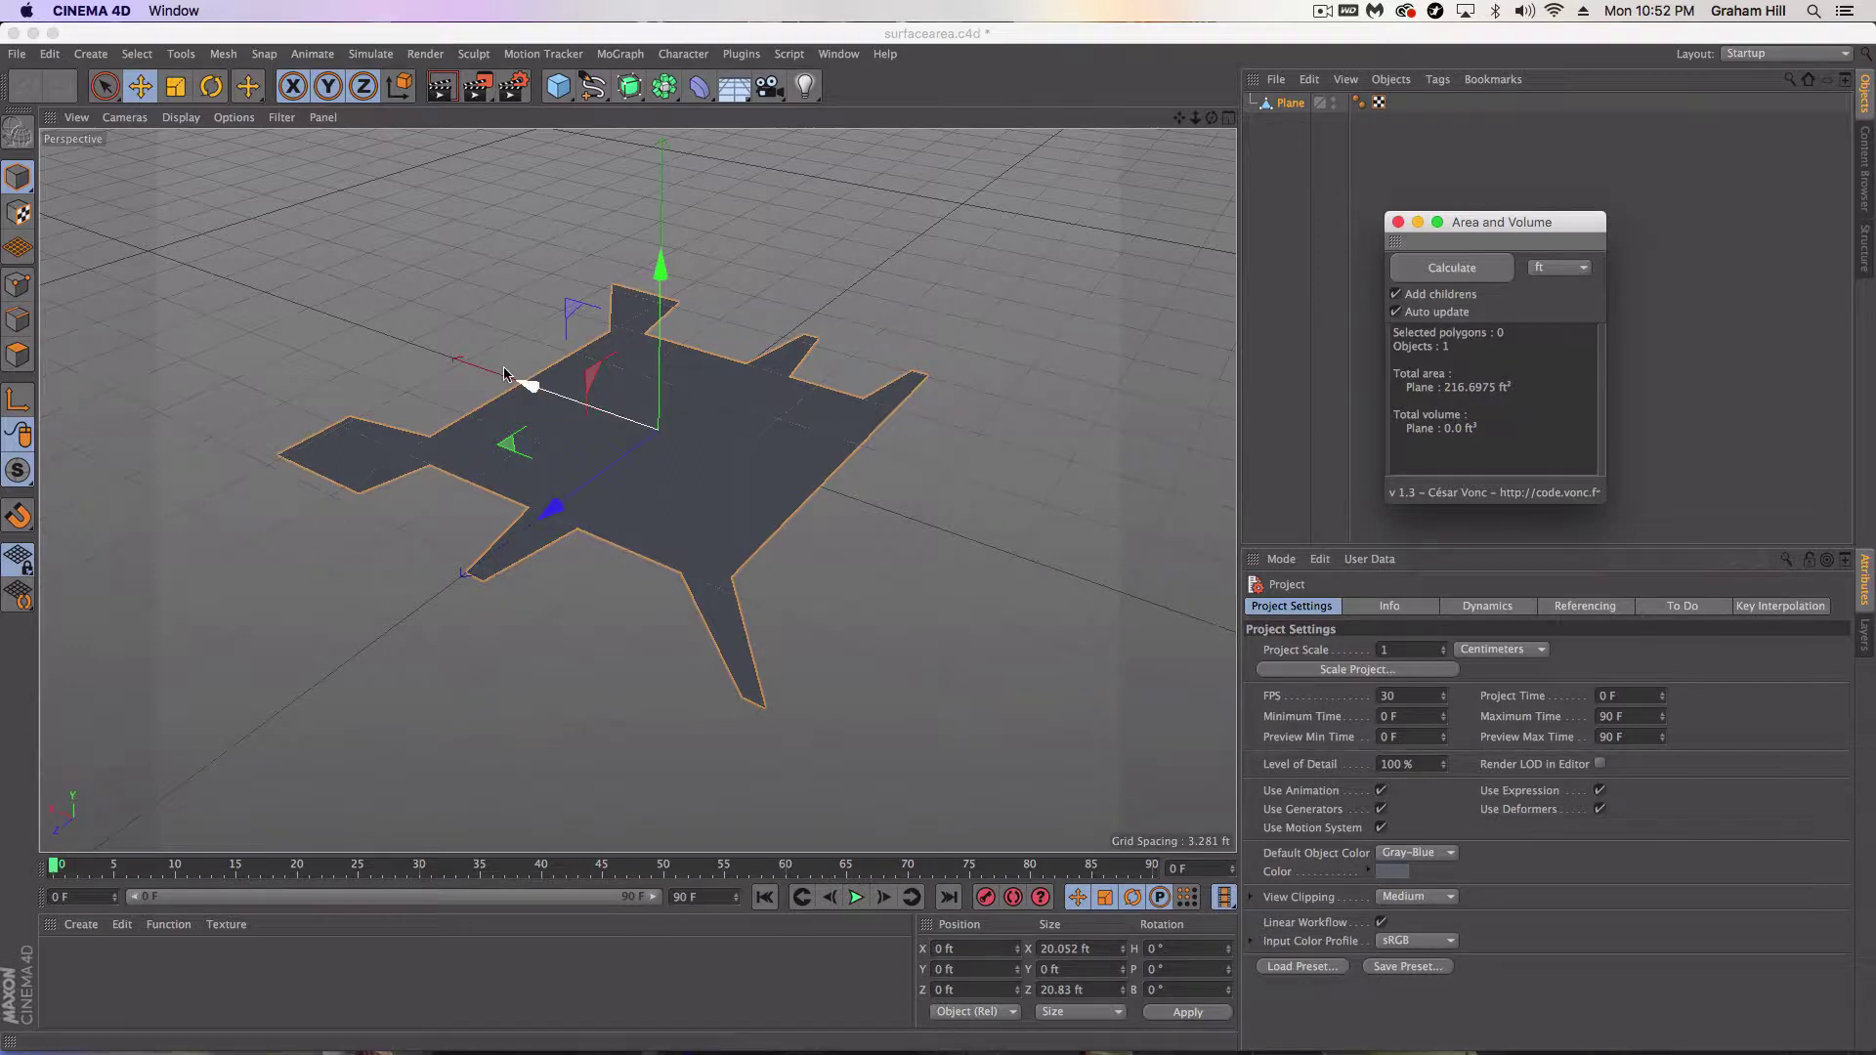
# Push two plane edges outward until the area reads 233.4356 ft², then hide the Plane
pyautogui.click(16, 315)
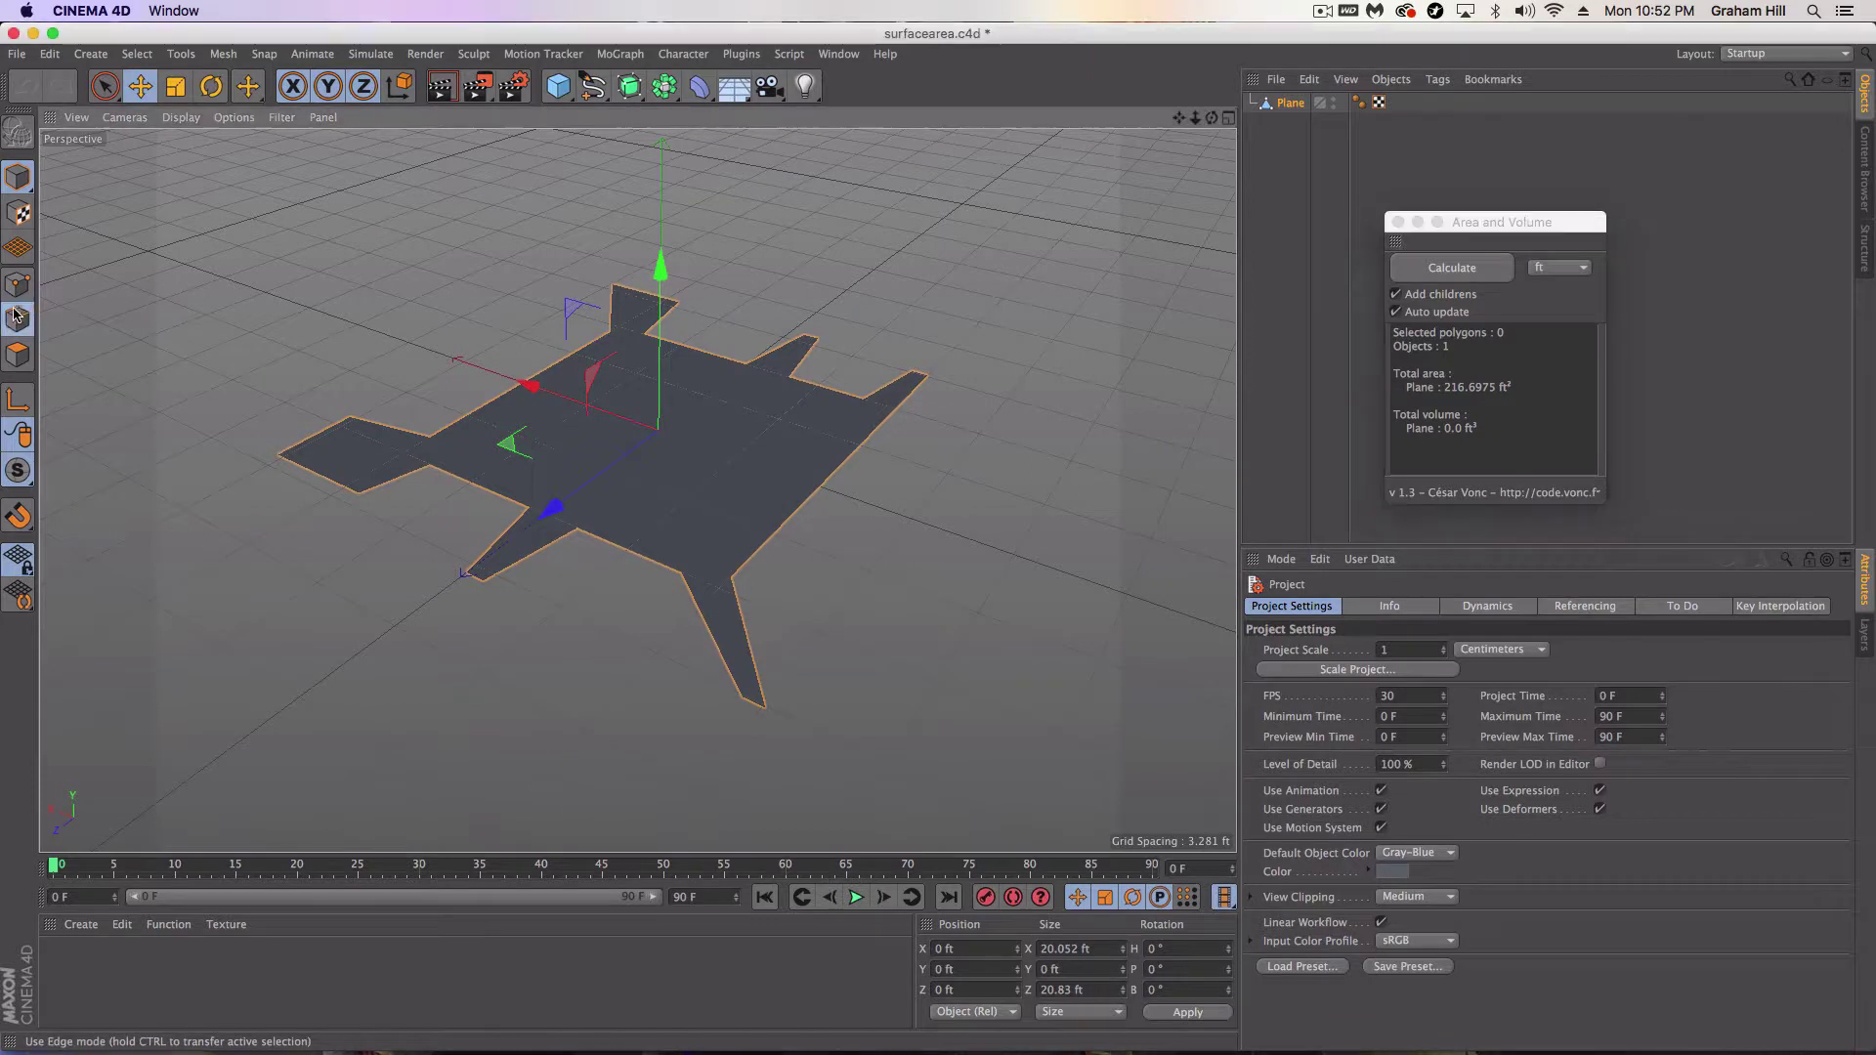
pyautogui.click(808, 485)
pyautogui.click(809, 490)
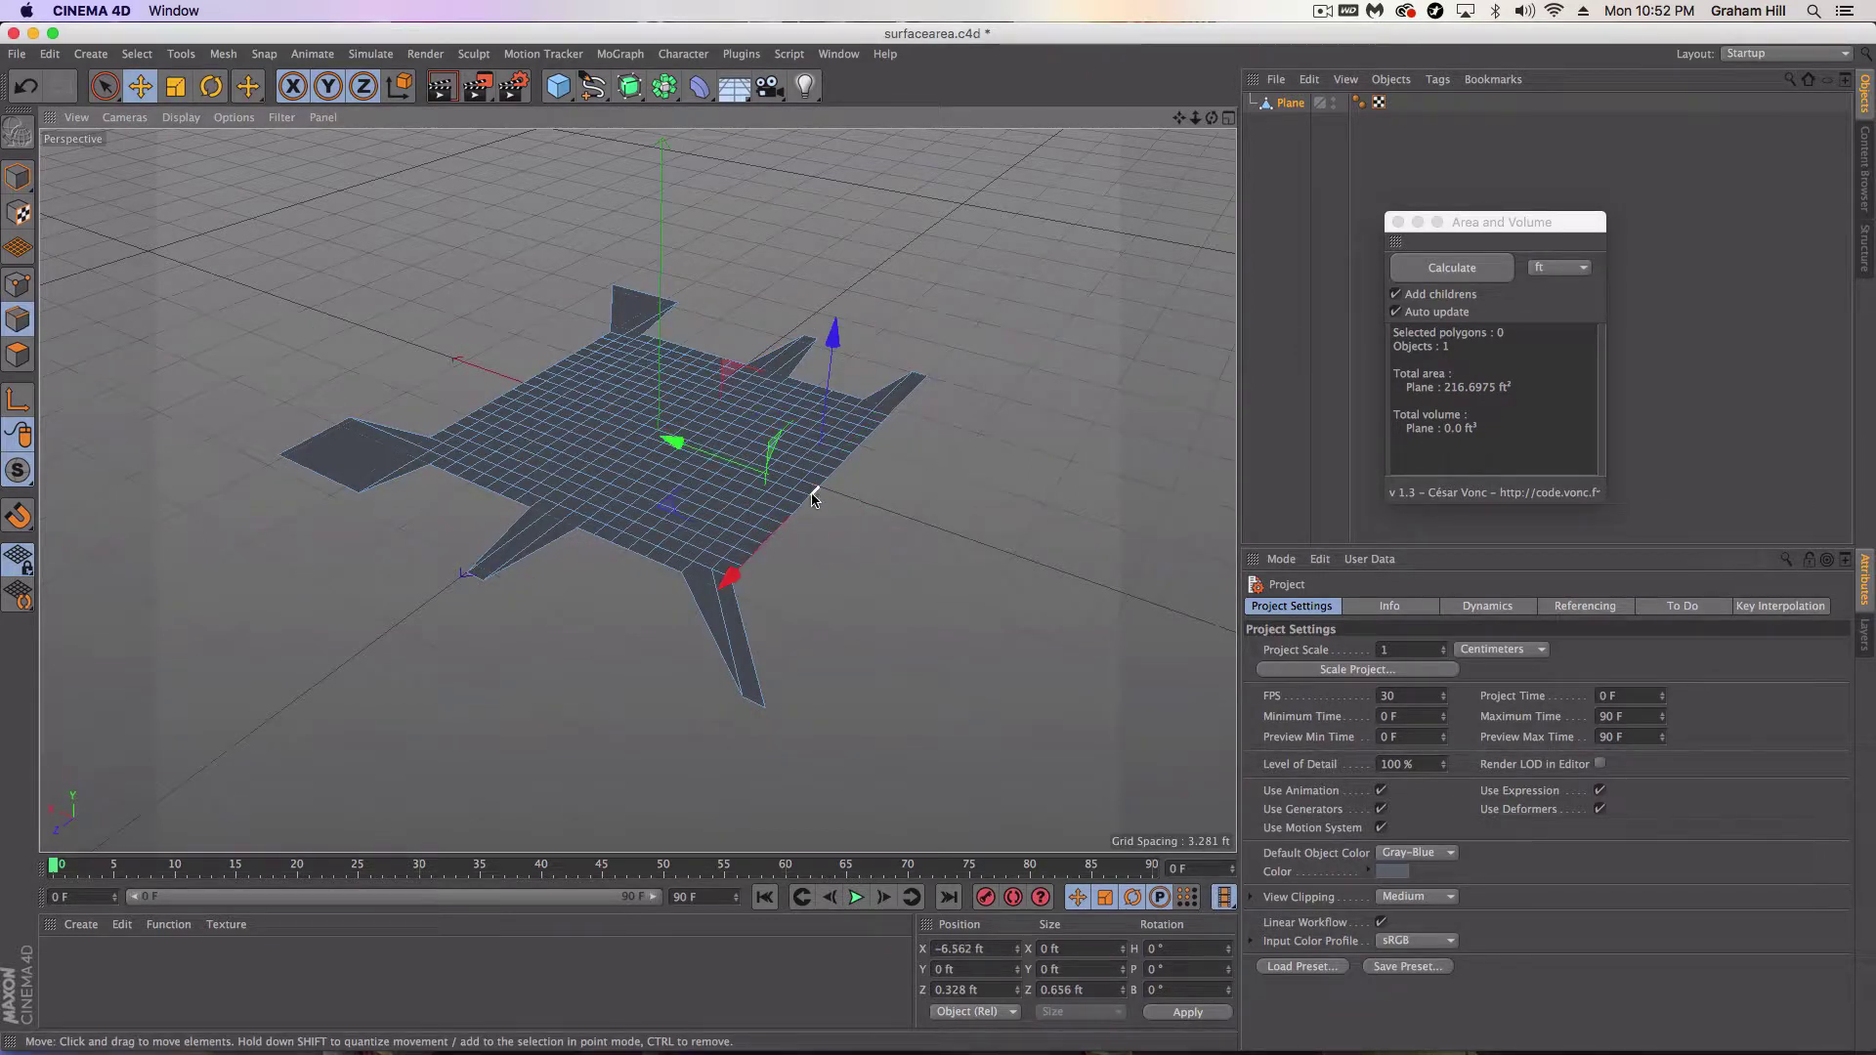
pyautogui.moveTo(679, 451); pyautogui.dragTo(780, 486)
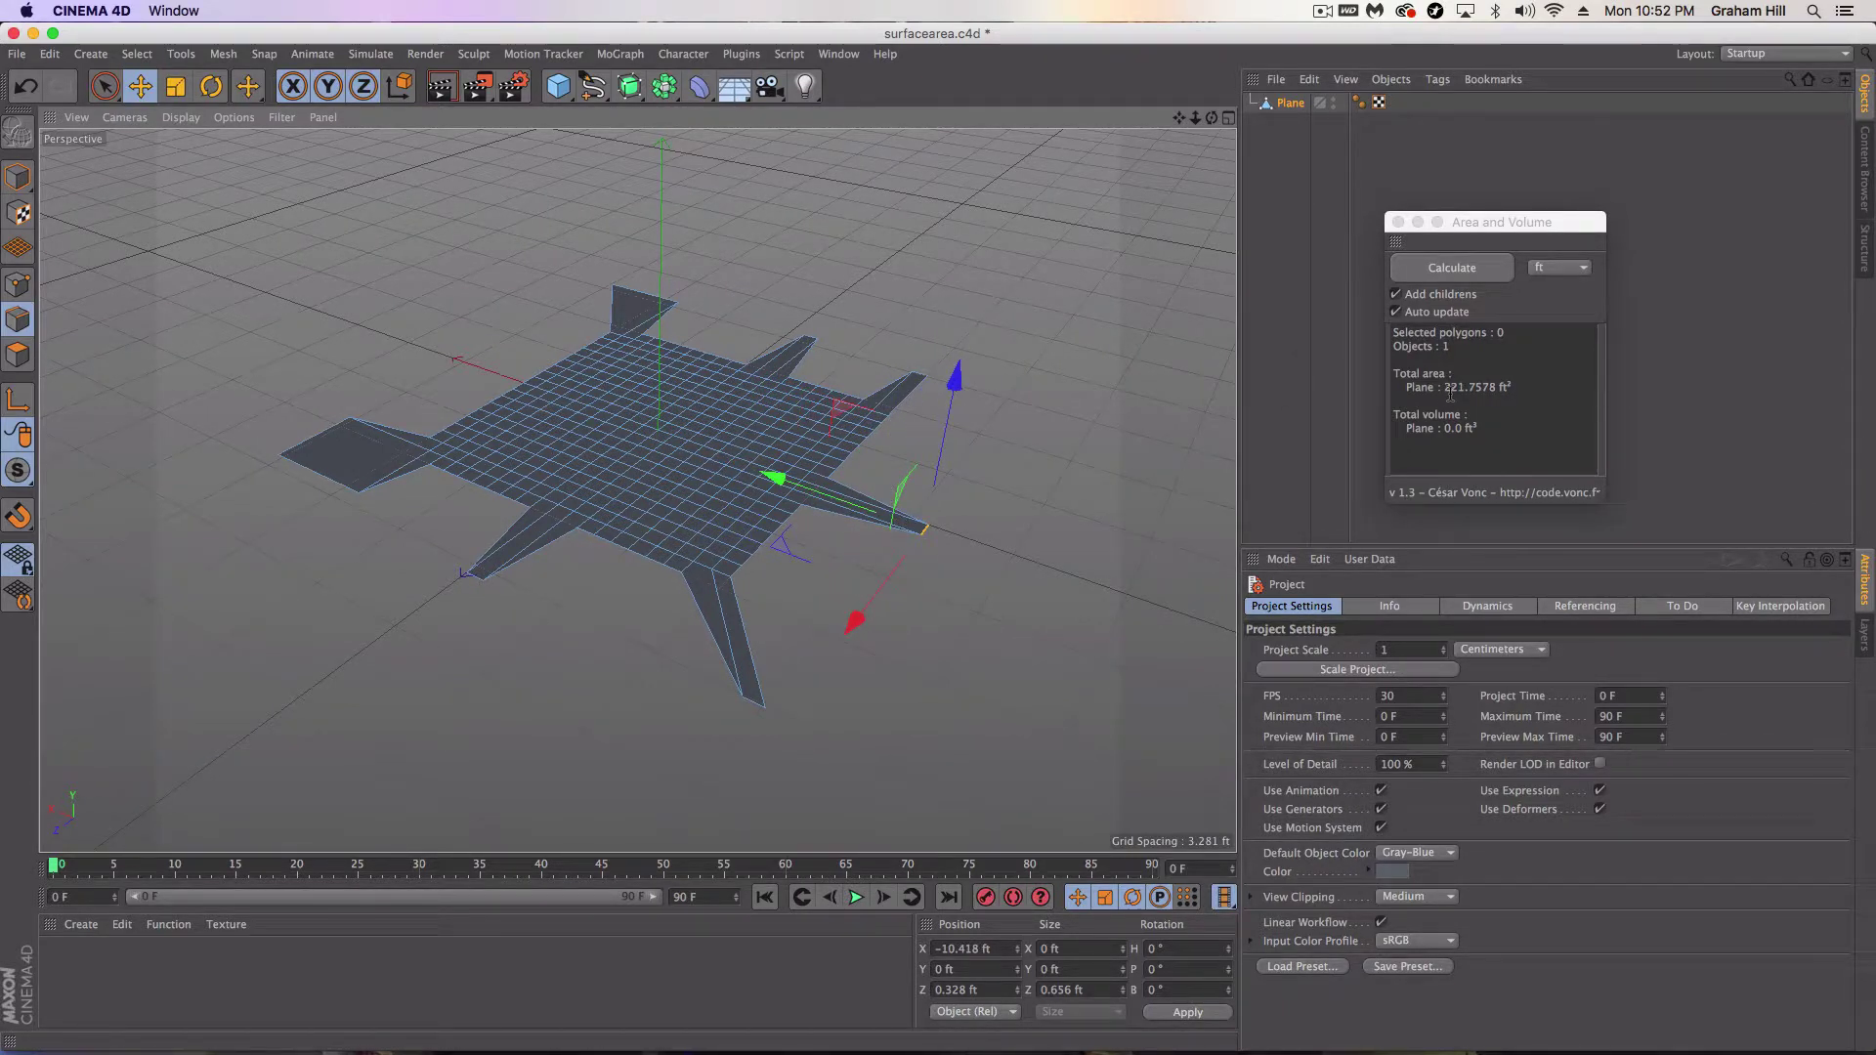
pyautogui.keyDown('shift'); pyautogui.click(860, 518); pyautogui.keyUp('shift')
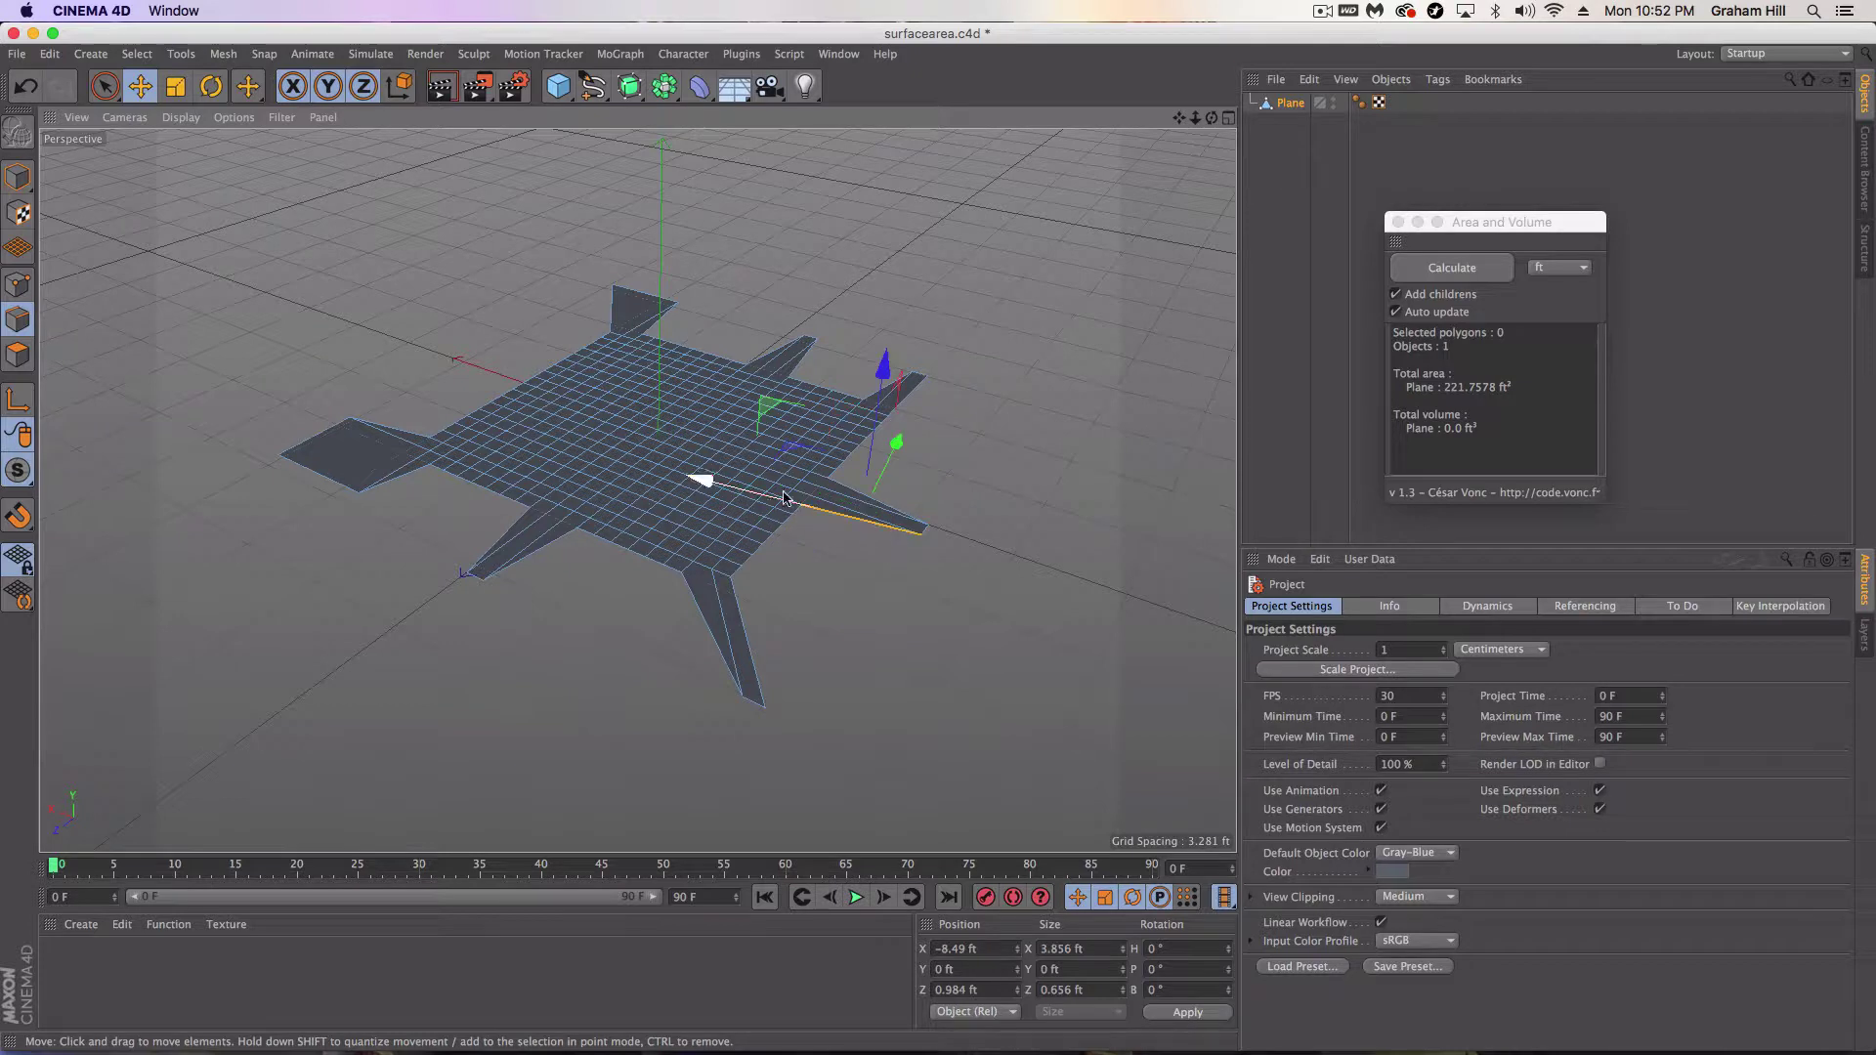
pyautogui.moveTo(897, 442); pyautogui.dragTo(877, 480)
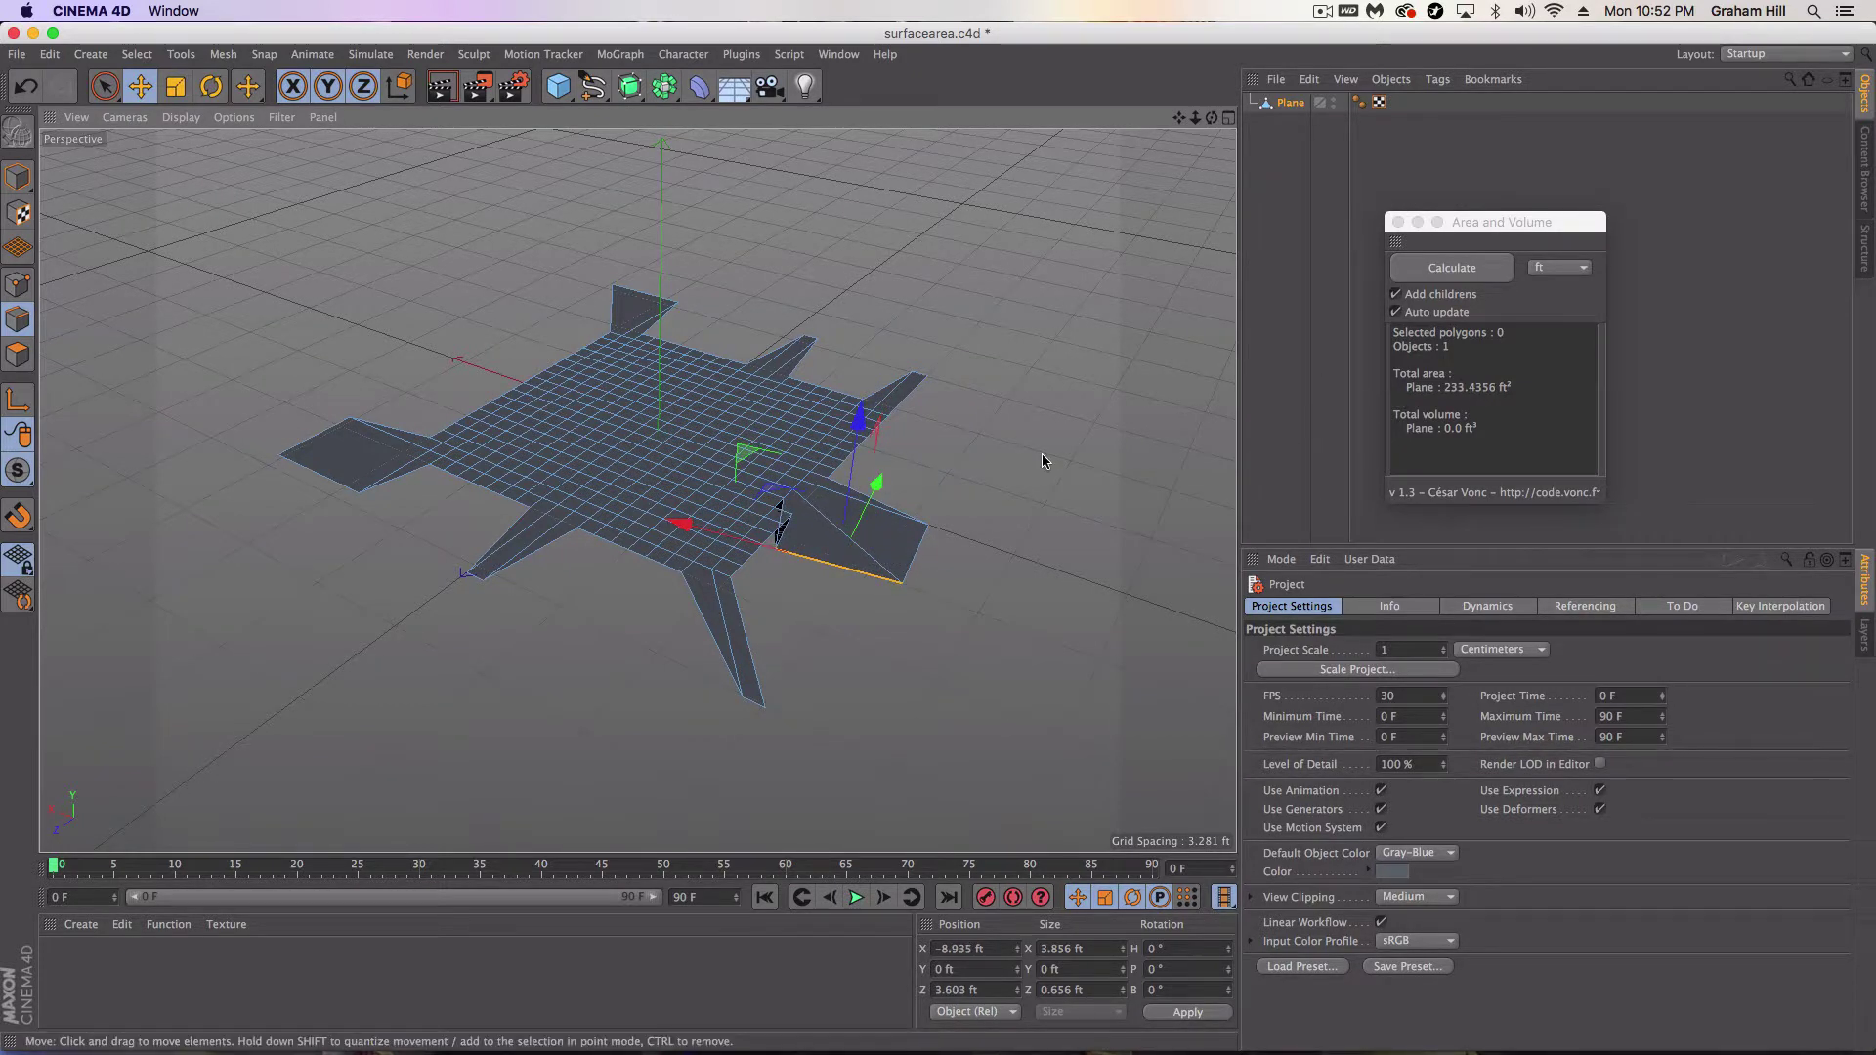
pyautogui.click(1334, 101)
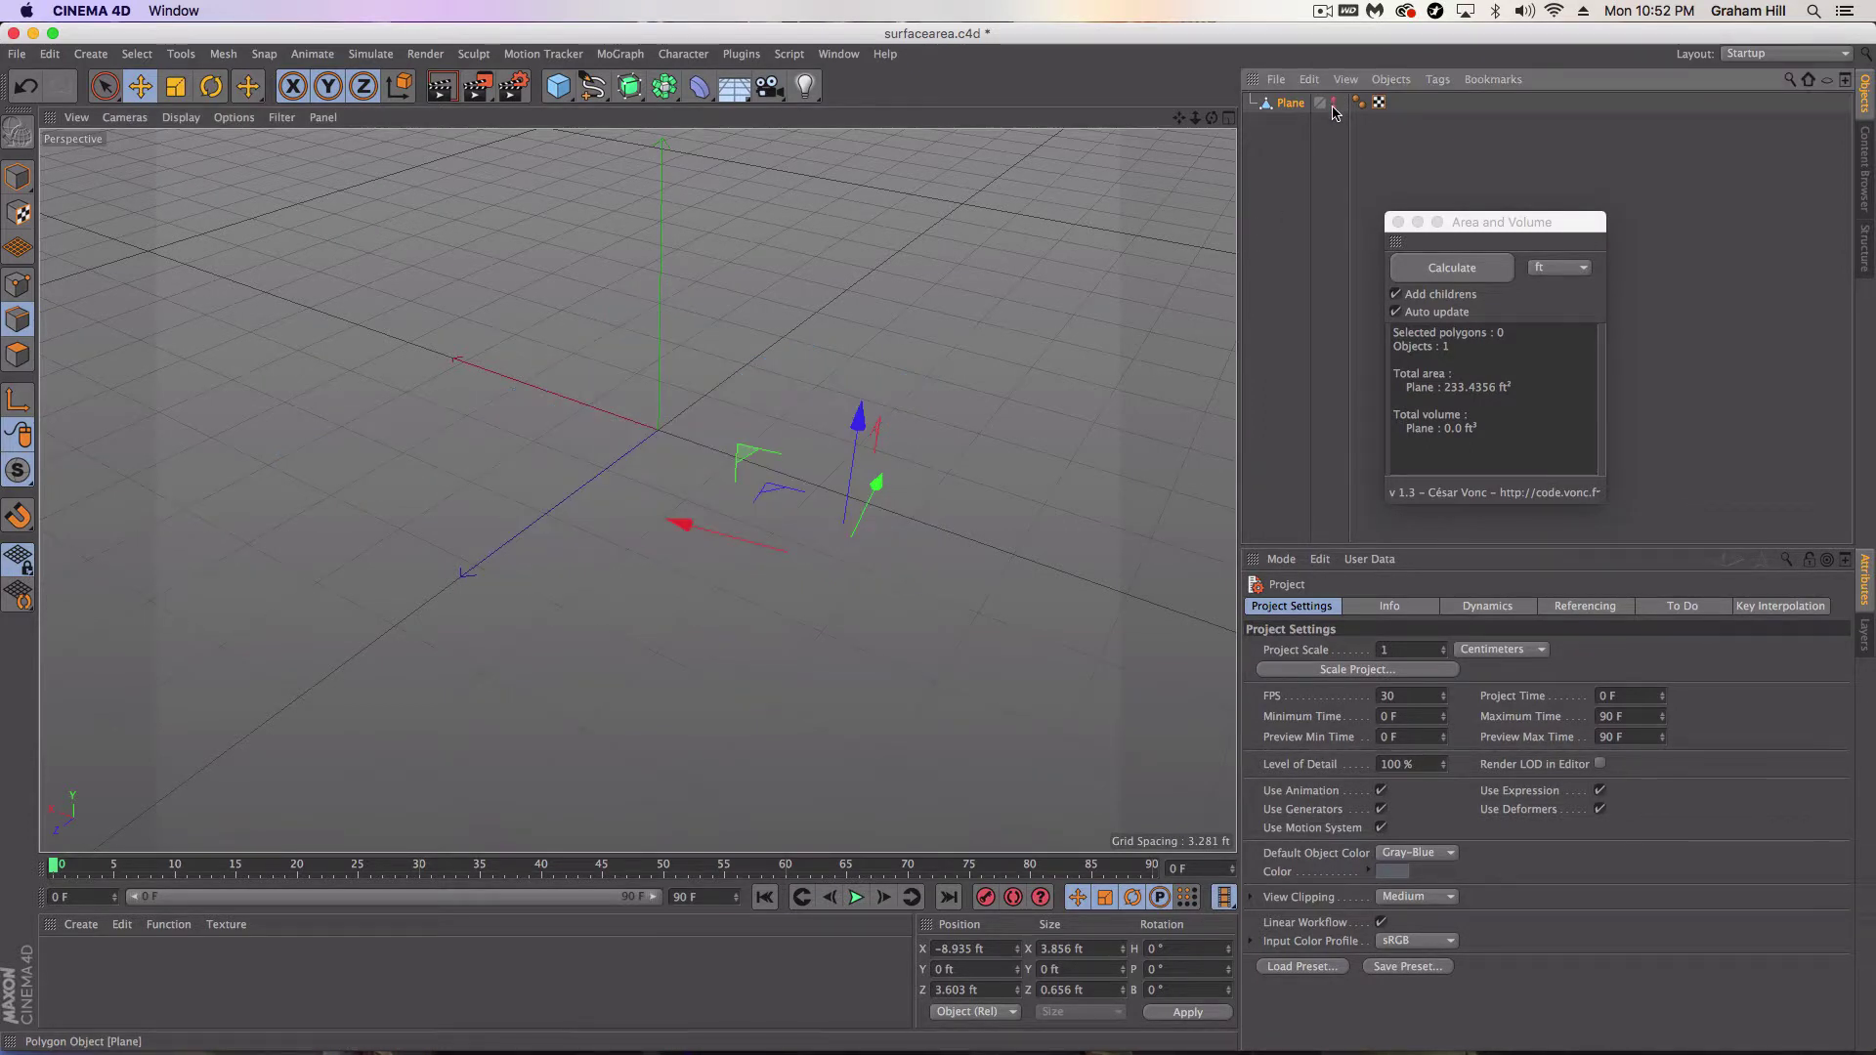
# Add a 6.562 ft Cube and read its 258.3339 ft² area and 282.5173 volume
pyautogui.click(558, 86)
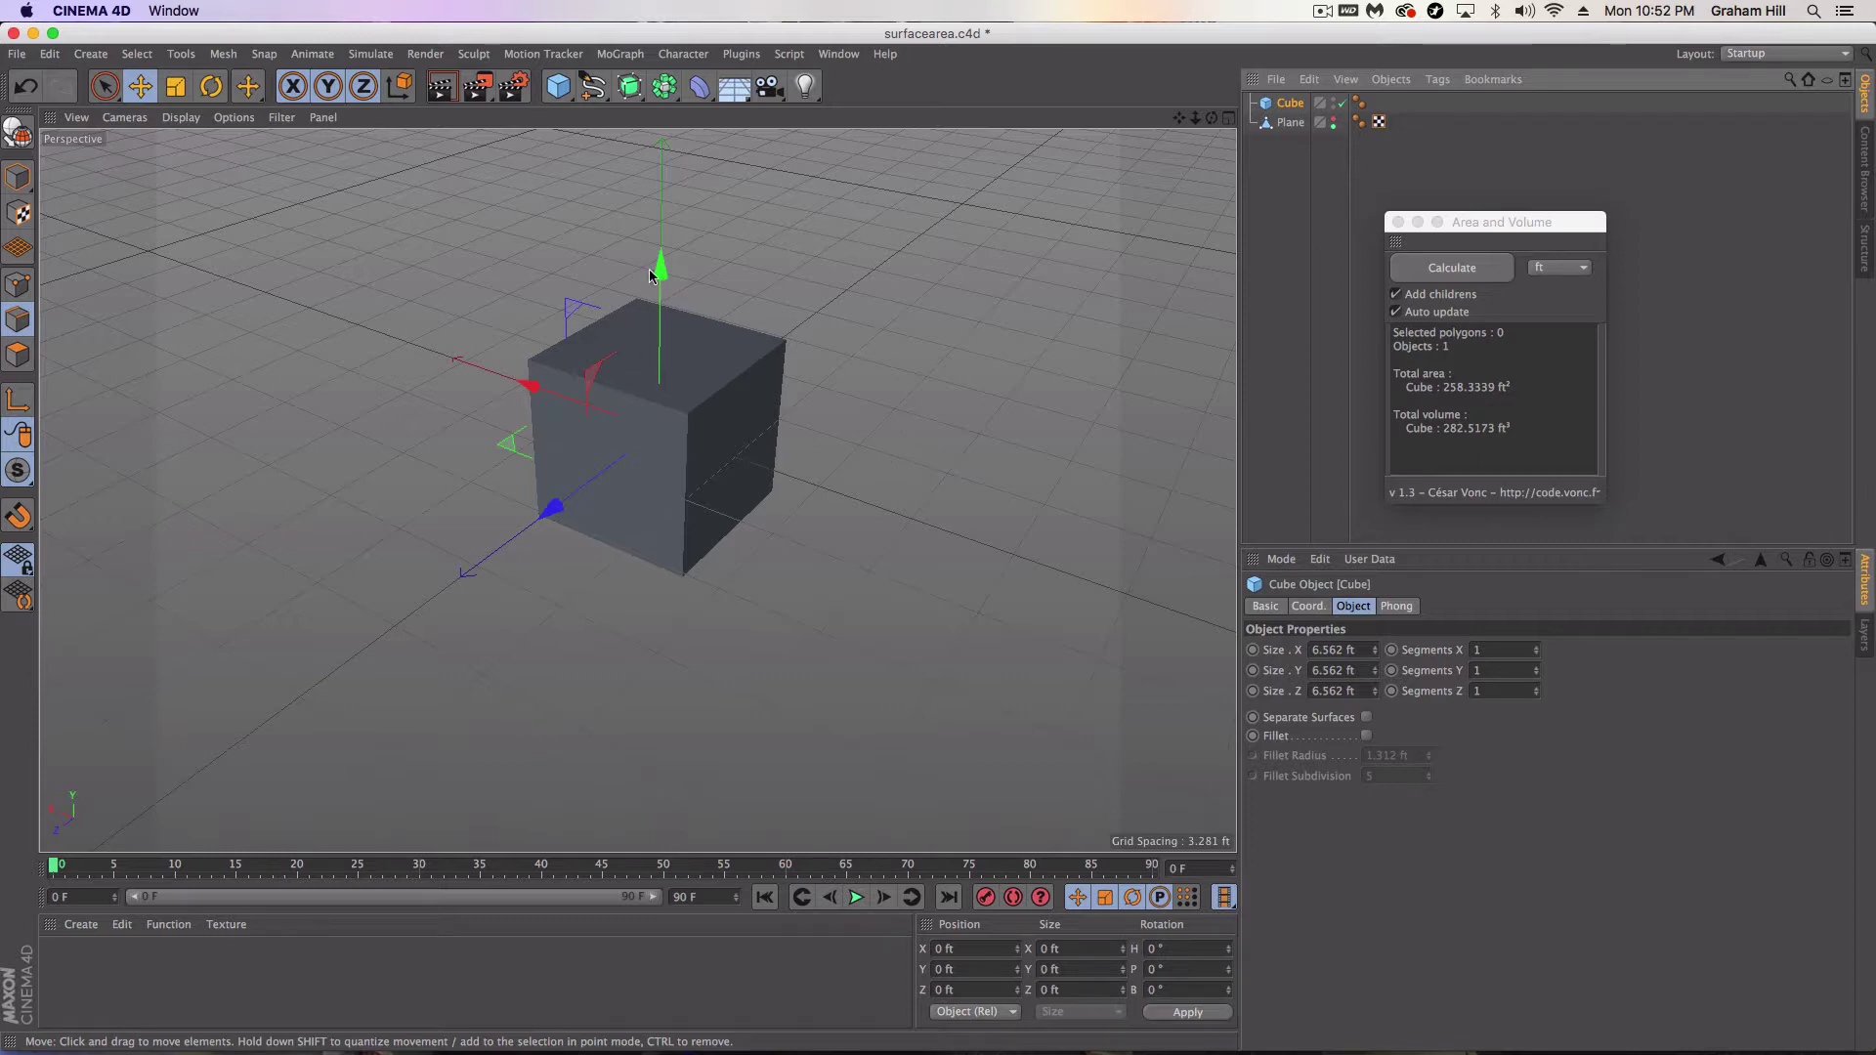
pyautogui.click(1484, 223)
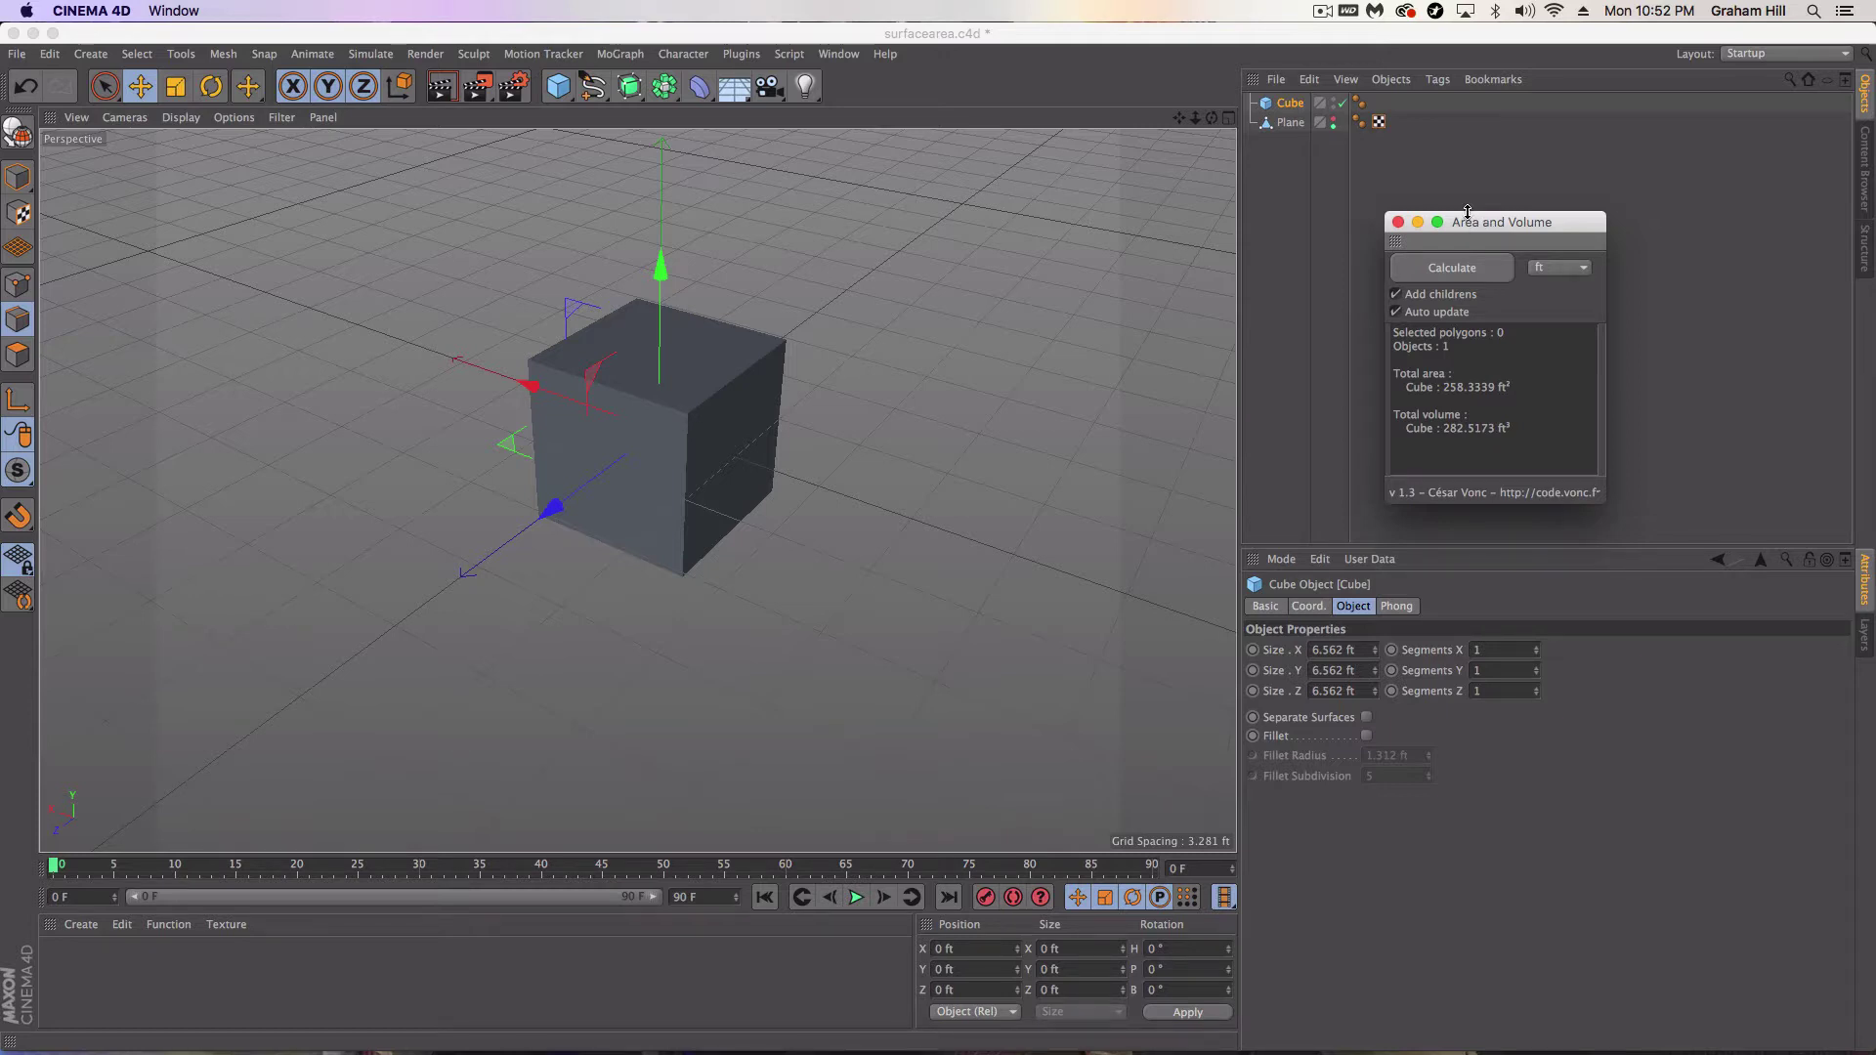
pyautogui.click(477, 359)
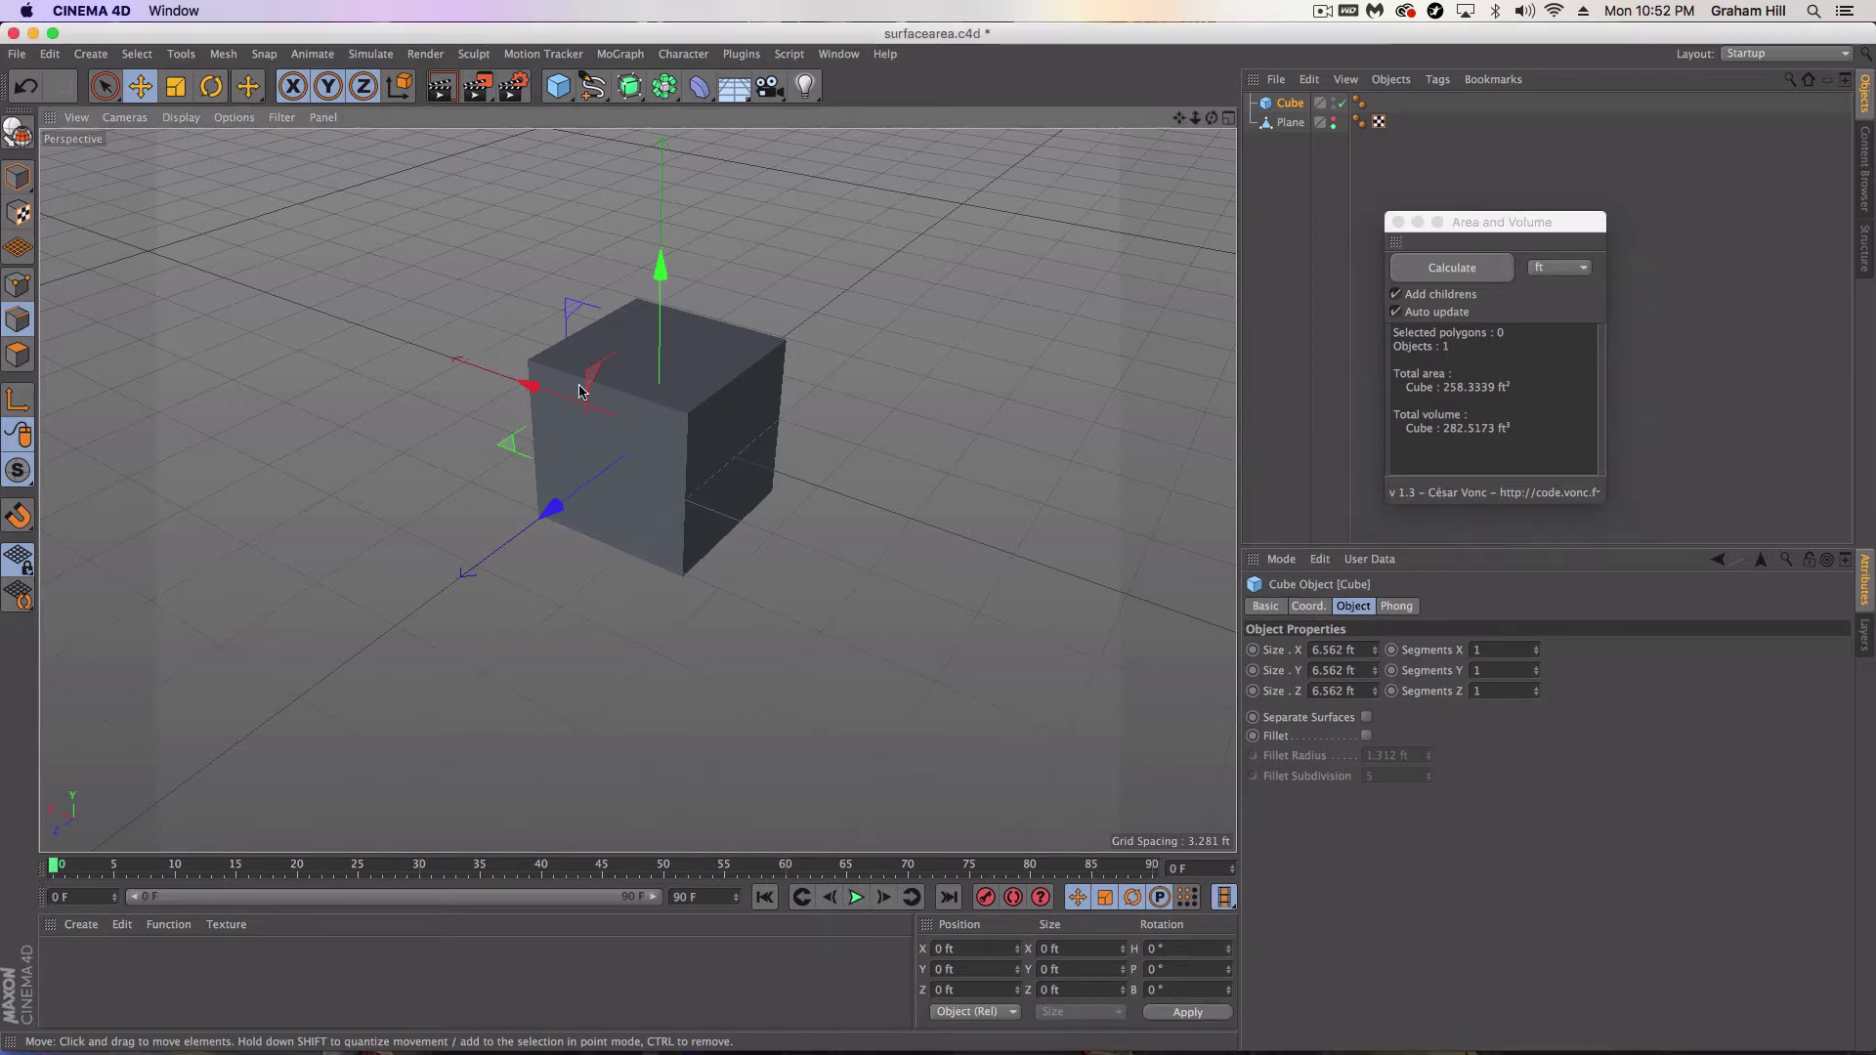
pyautogui.moveTo(583, 391)
pyautogui.keyDown('alt'); pyautogui.mouseDown()
pyautogui.moveTo(630, 371)
pyautogui.moveTo(619, 394)
pyautogui.mouseUp(); pyautogui.keyUp('alt')
pyautogui.scroll(3, 649, 418)
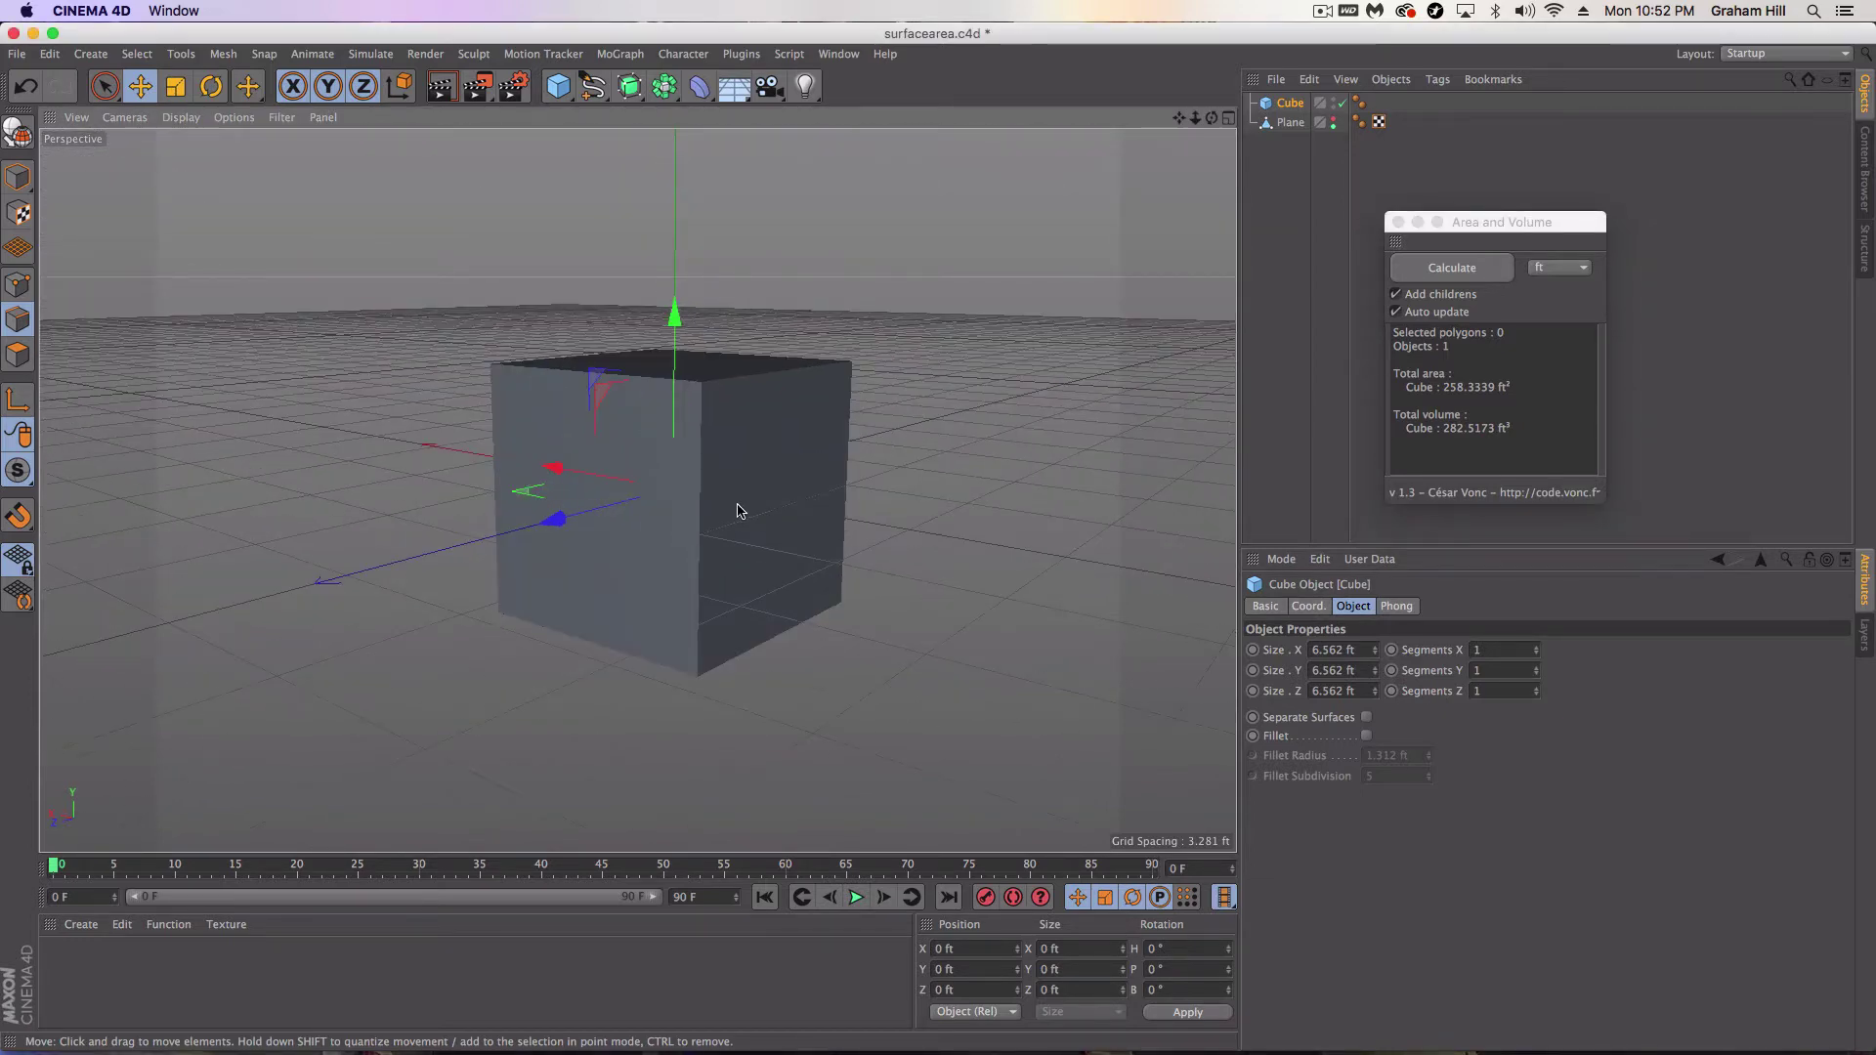
pyautogui.keyDown('alt'); pyautogui.moveTo(741, 511); pyautogui.dragTo(651, 436); pyautogui.keyUp('alt')
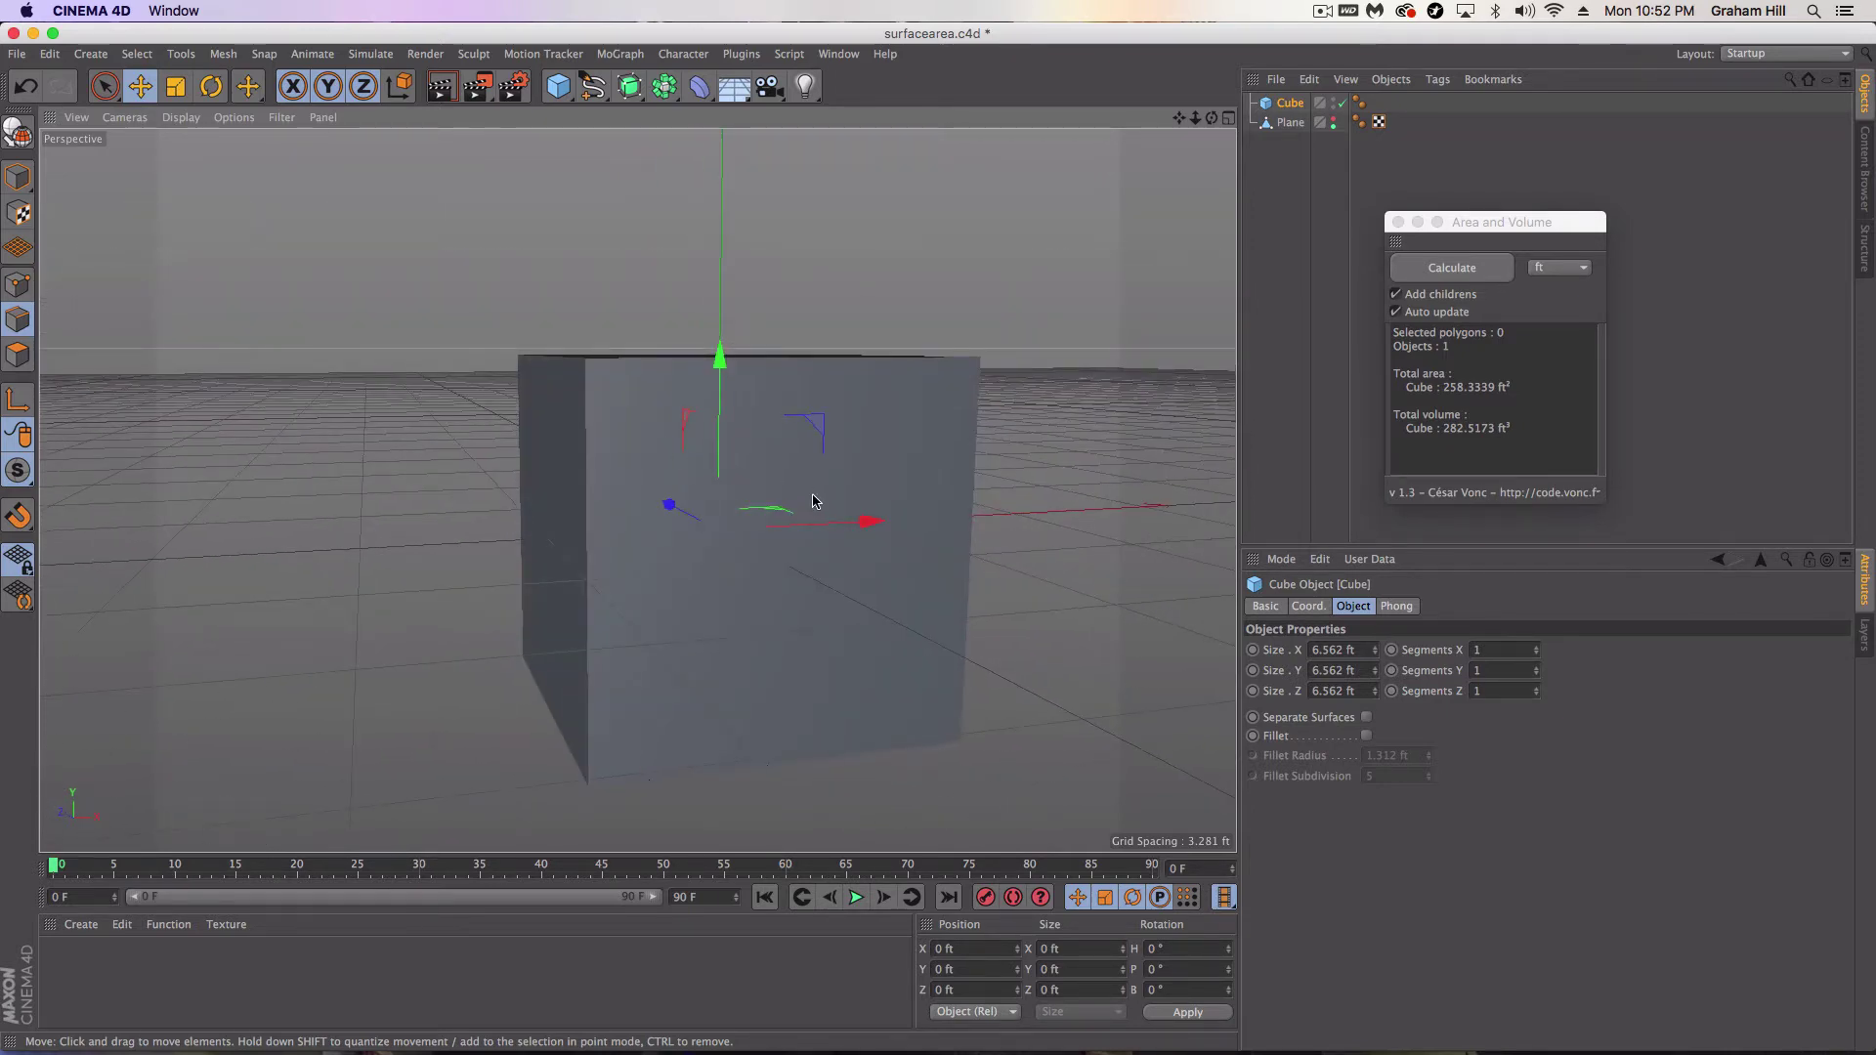